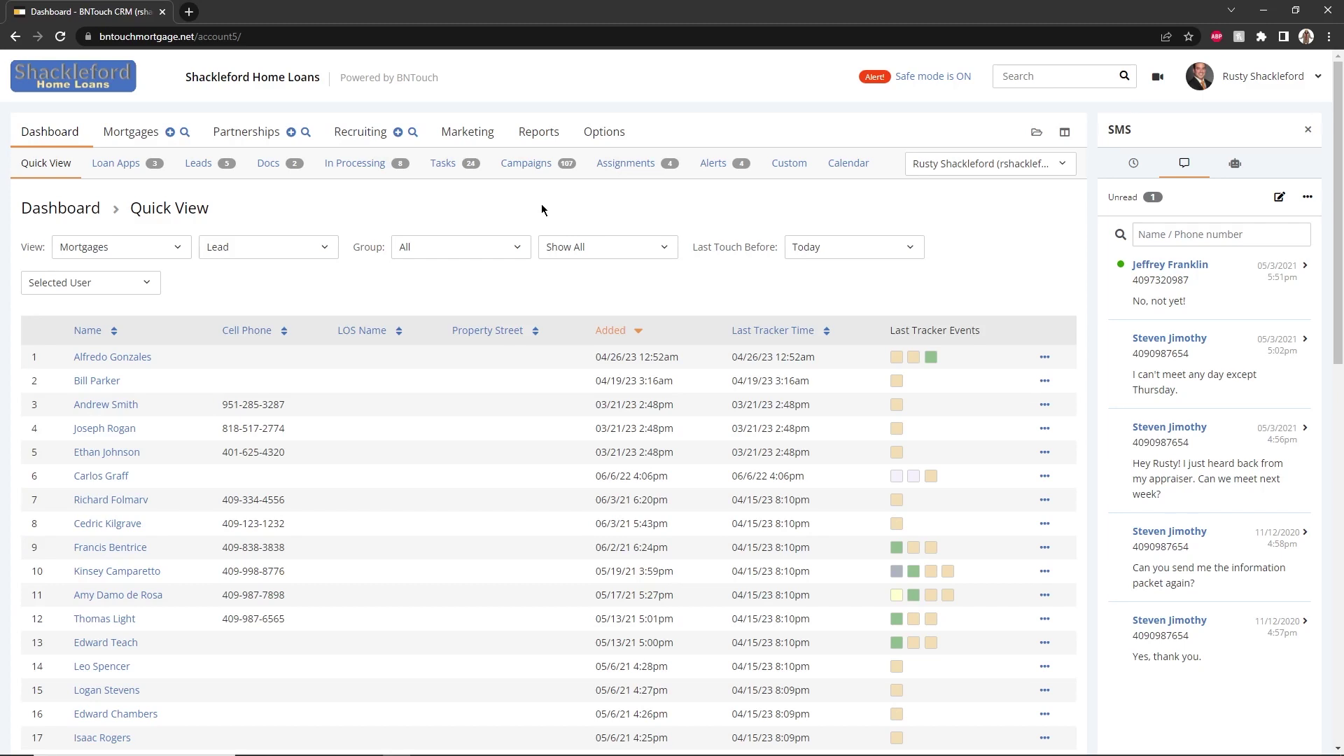
# Load zapier.com in a new tab and sign up for a Zapier account
pyautogui.click(189, 12)
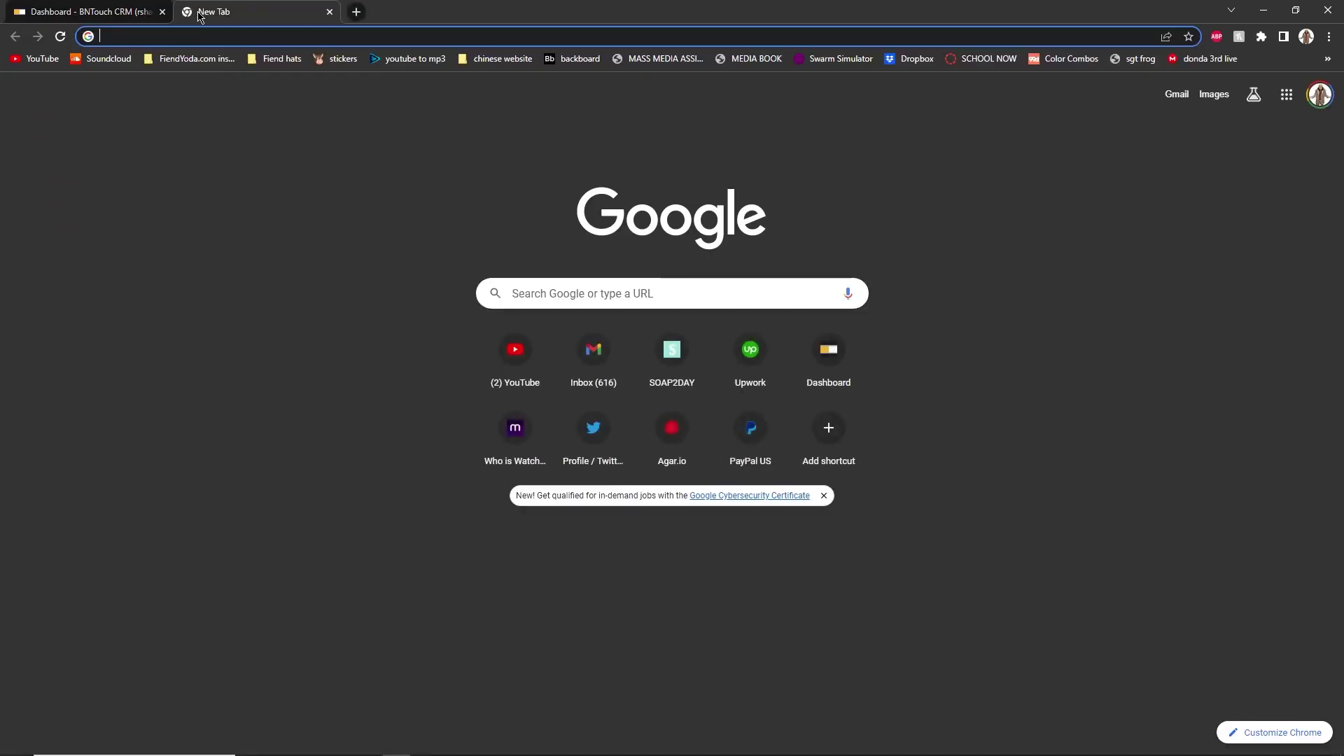
pyautogui.write('zapier.com')
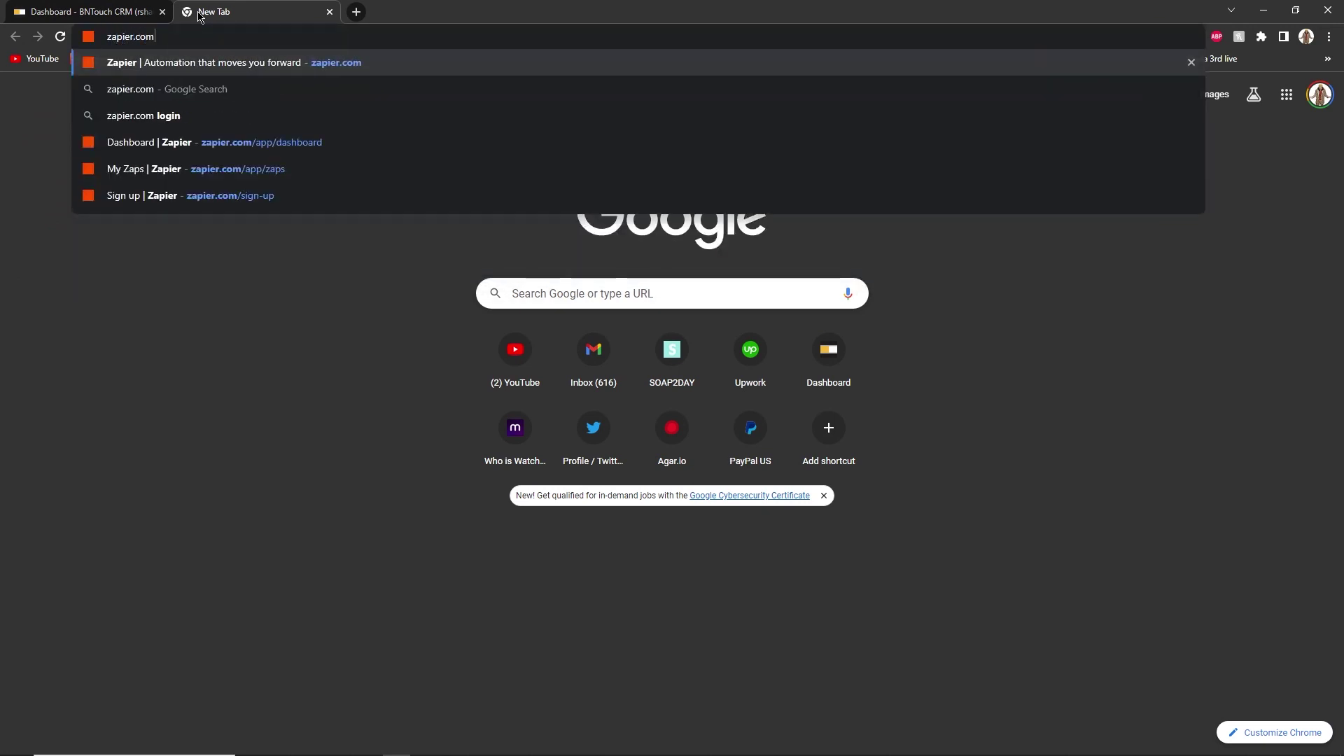
pyautogui.press('Return')
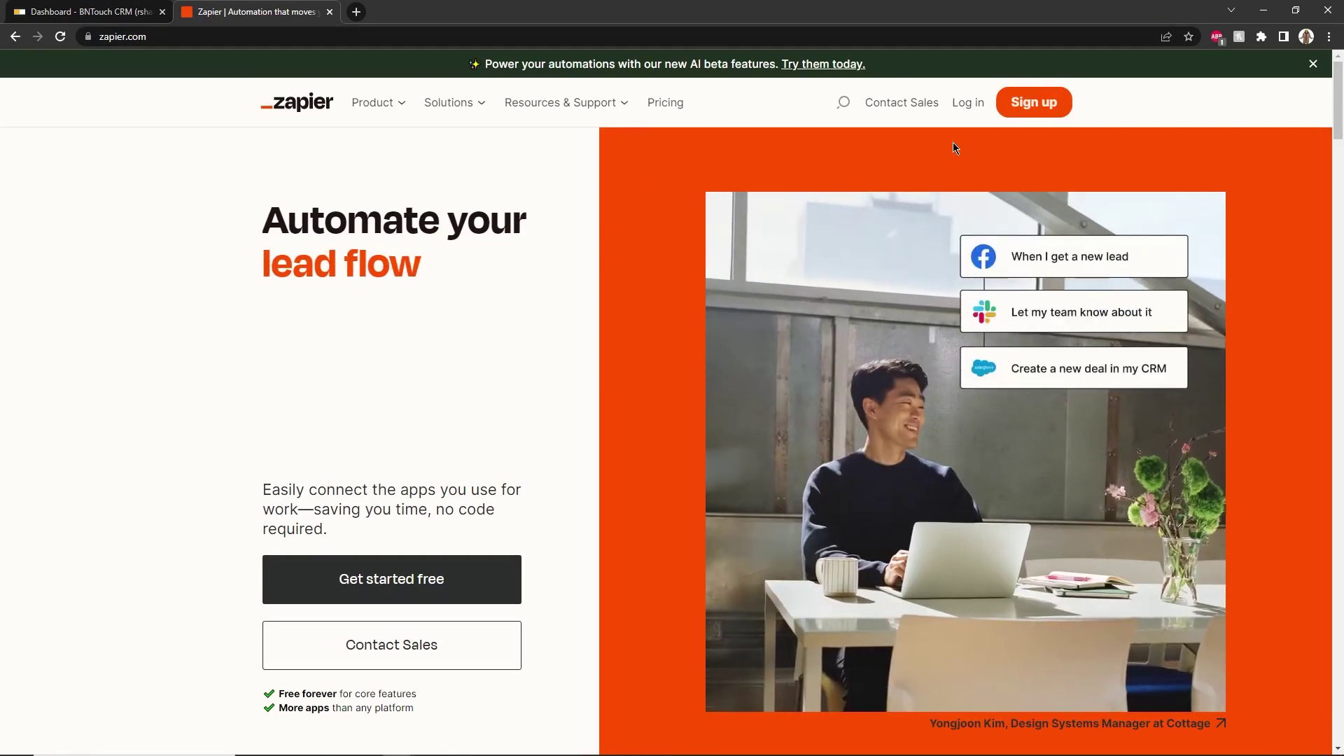
pyautogui.click(1050, 104)
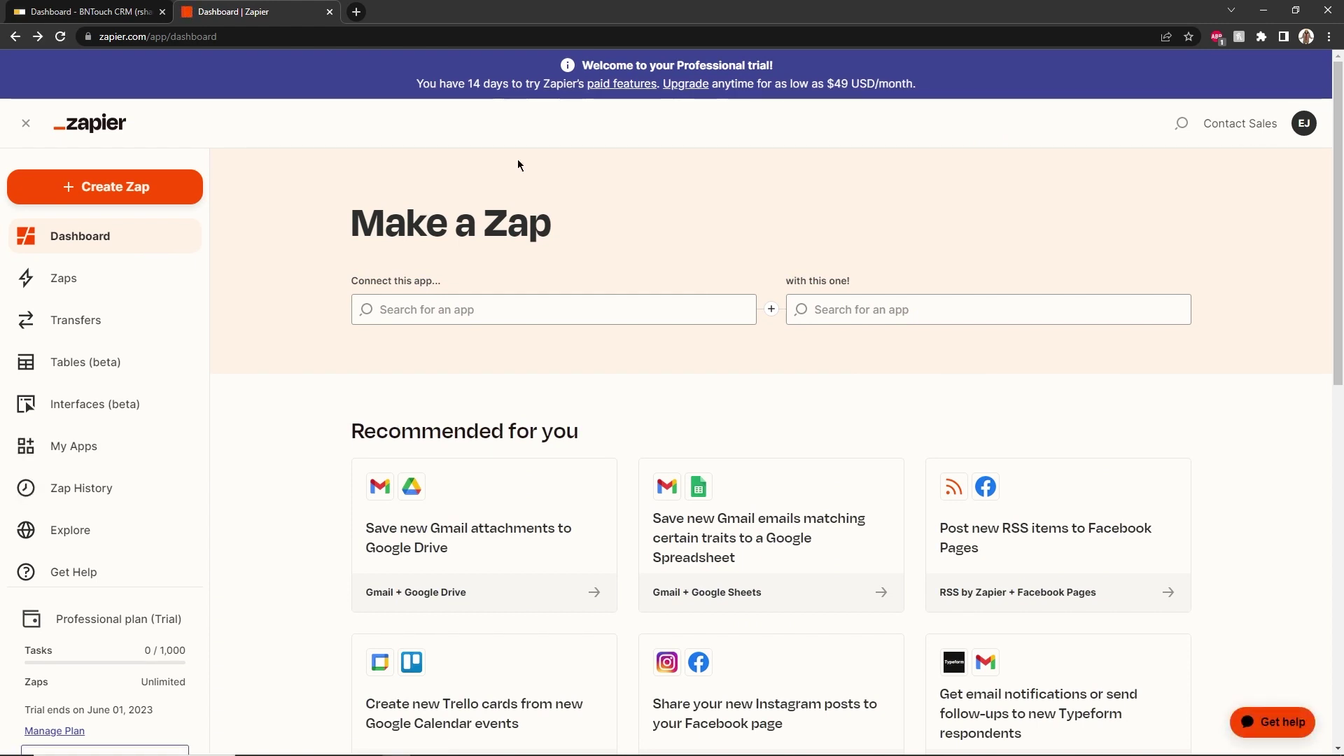
# Open the BNTouch invite link in a new tab, accept the invite and start a new Zap
pyautogui.click(356, 11)
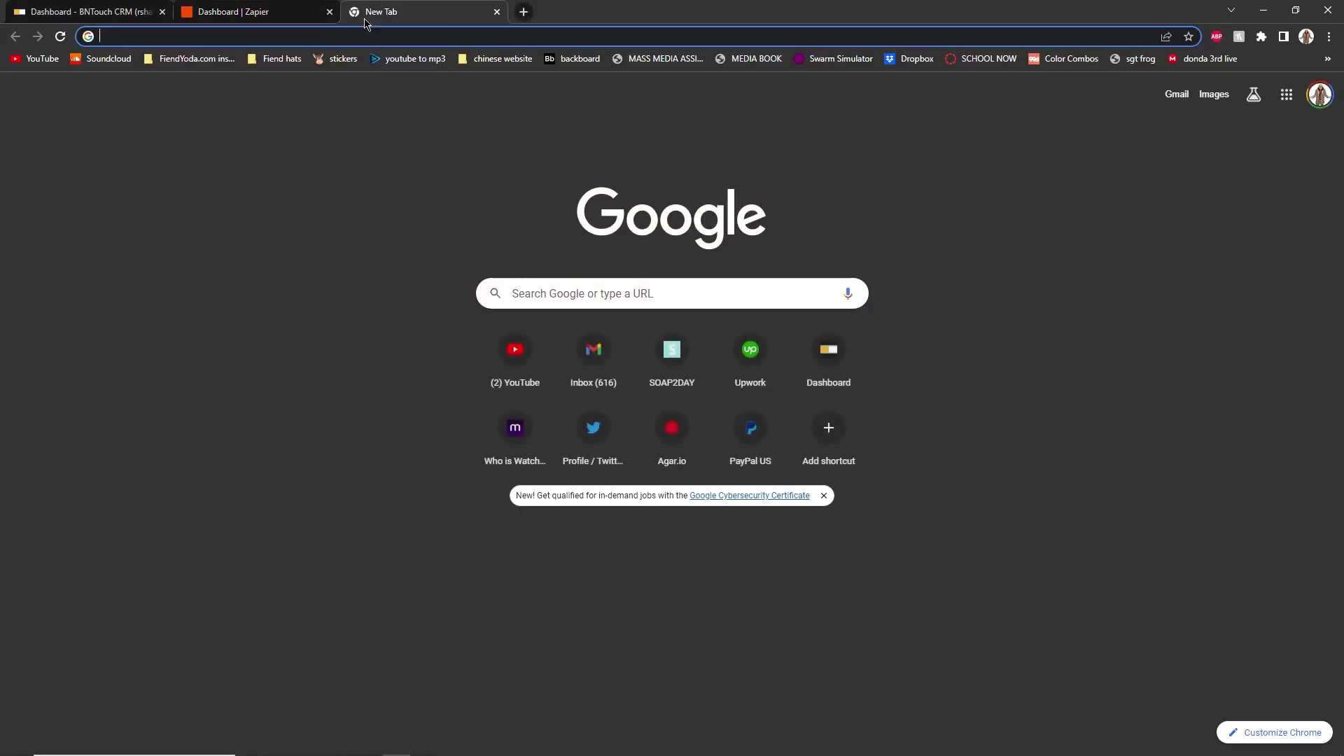
pyautogui.write('https://zapier.com/developer/public-invite/23102/c9ef010956e0263b539fd742ca0f5880')
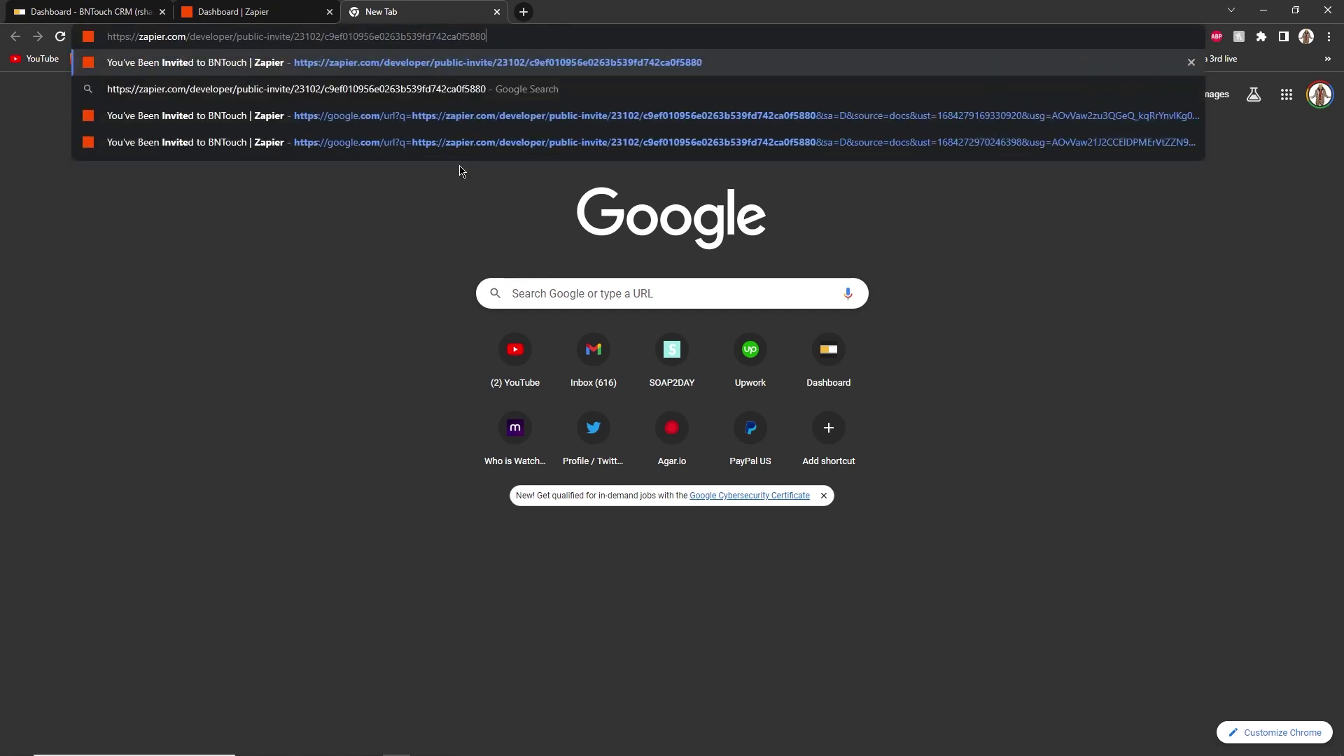
pyautogui.press('Return')
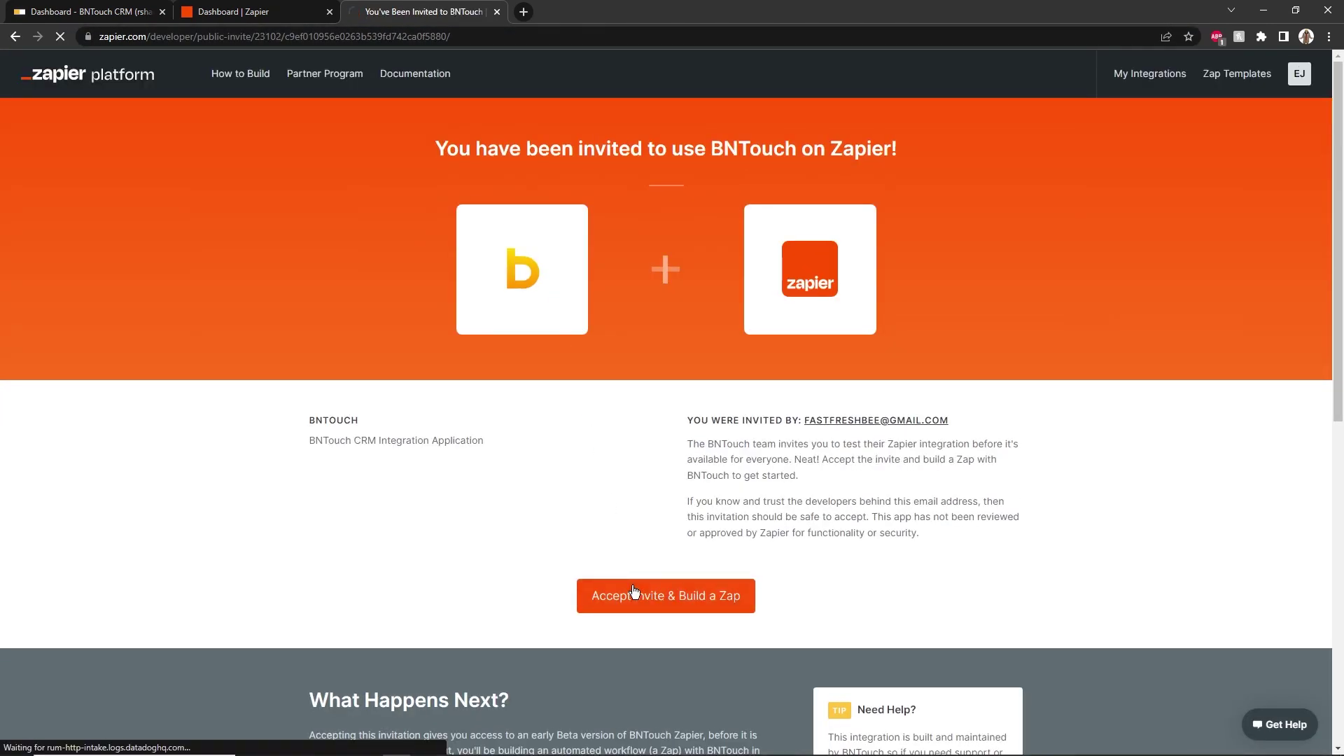
pyautogui.click(633, 593)
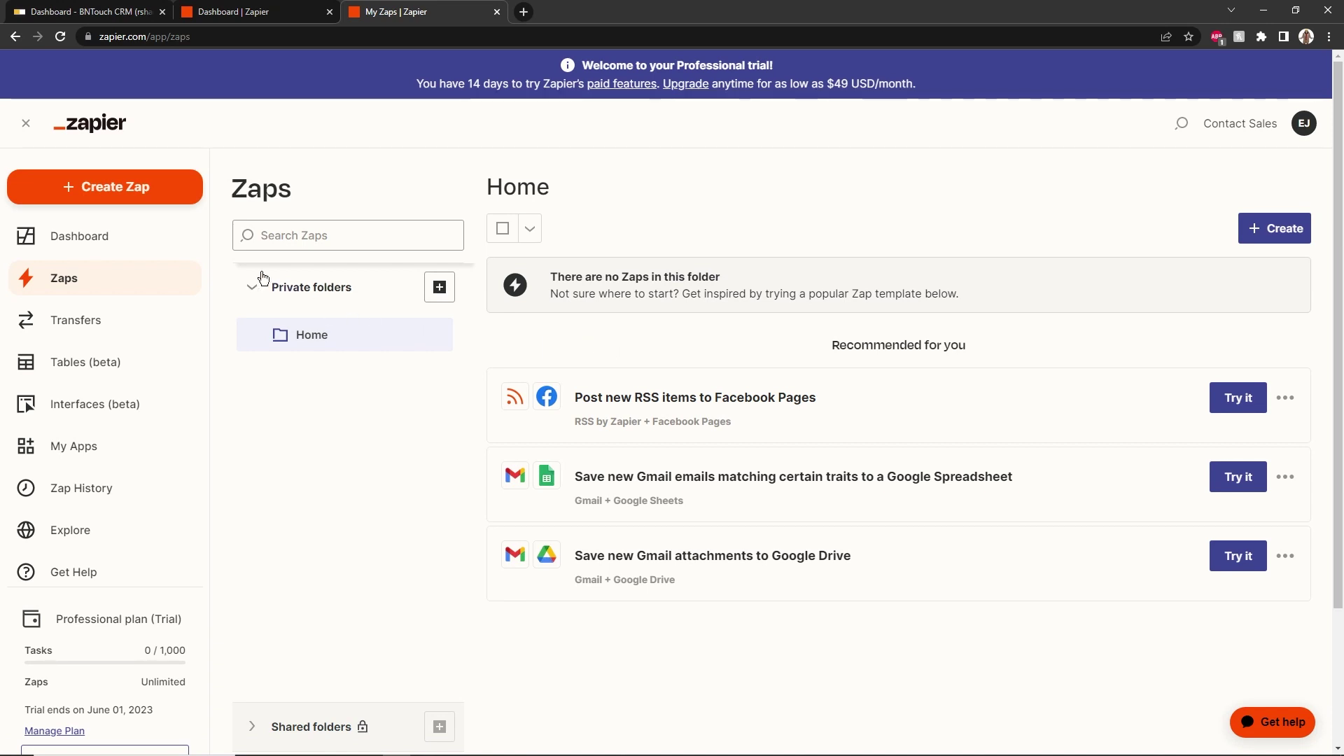
pyautogui.click(133, 189)
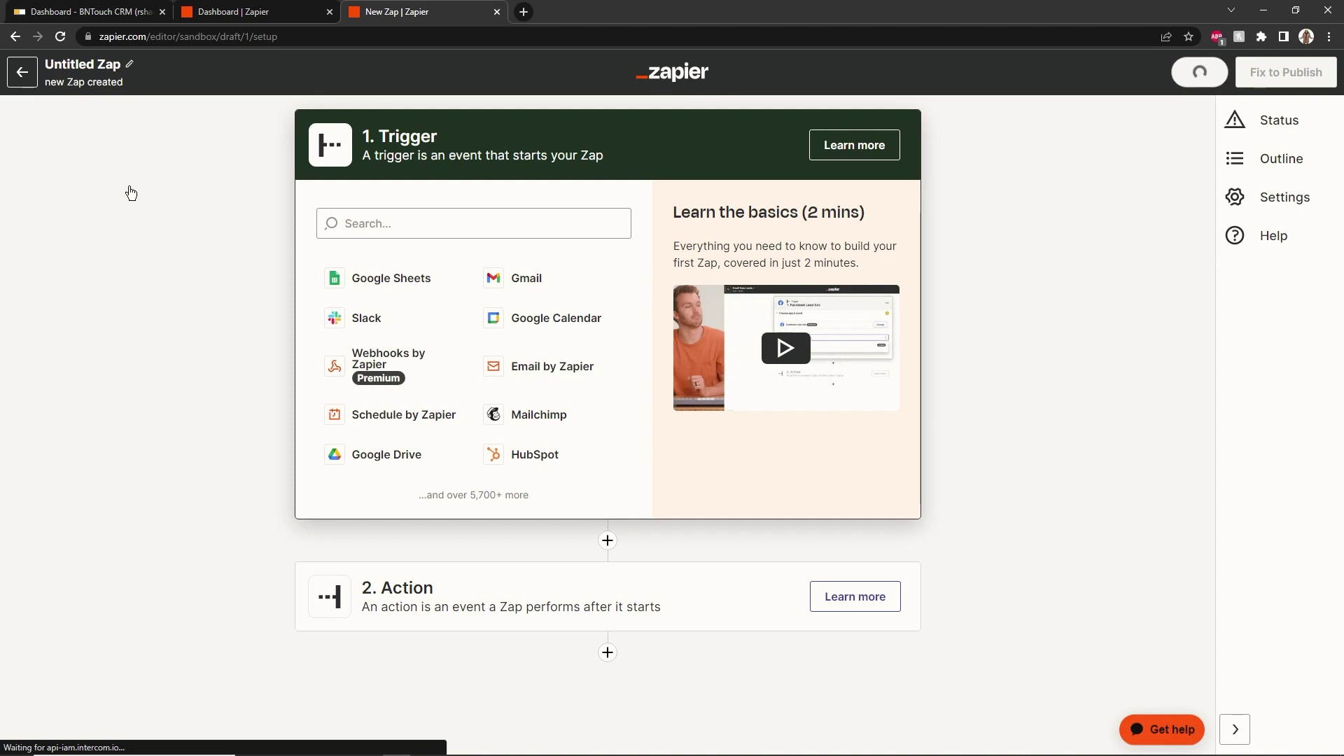
# Start searching for the new Zap's trigger app
pyautogui.click(404, 219)
# Set the Zap trigger to BNTouch (1.2.1) with the New Loans event
pyautogui.write('b')
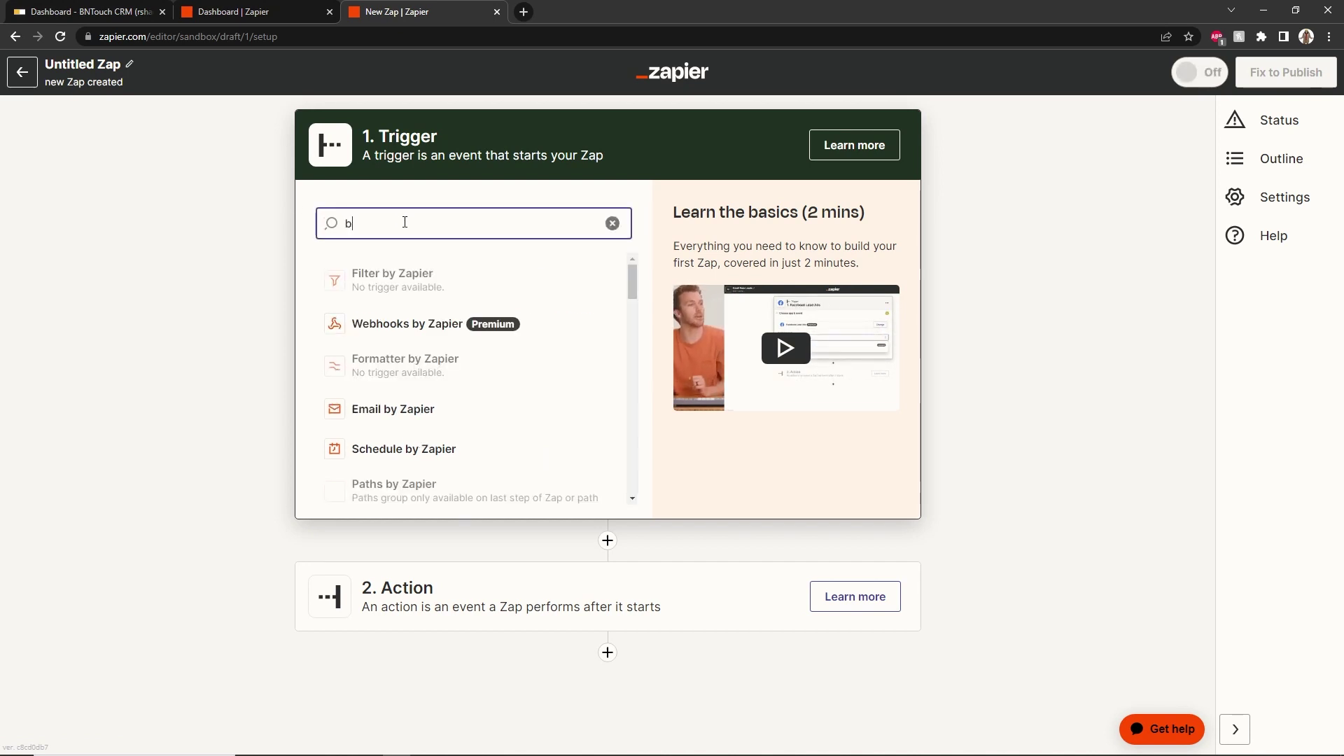
pyautogui.write('nt')
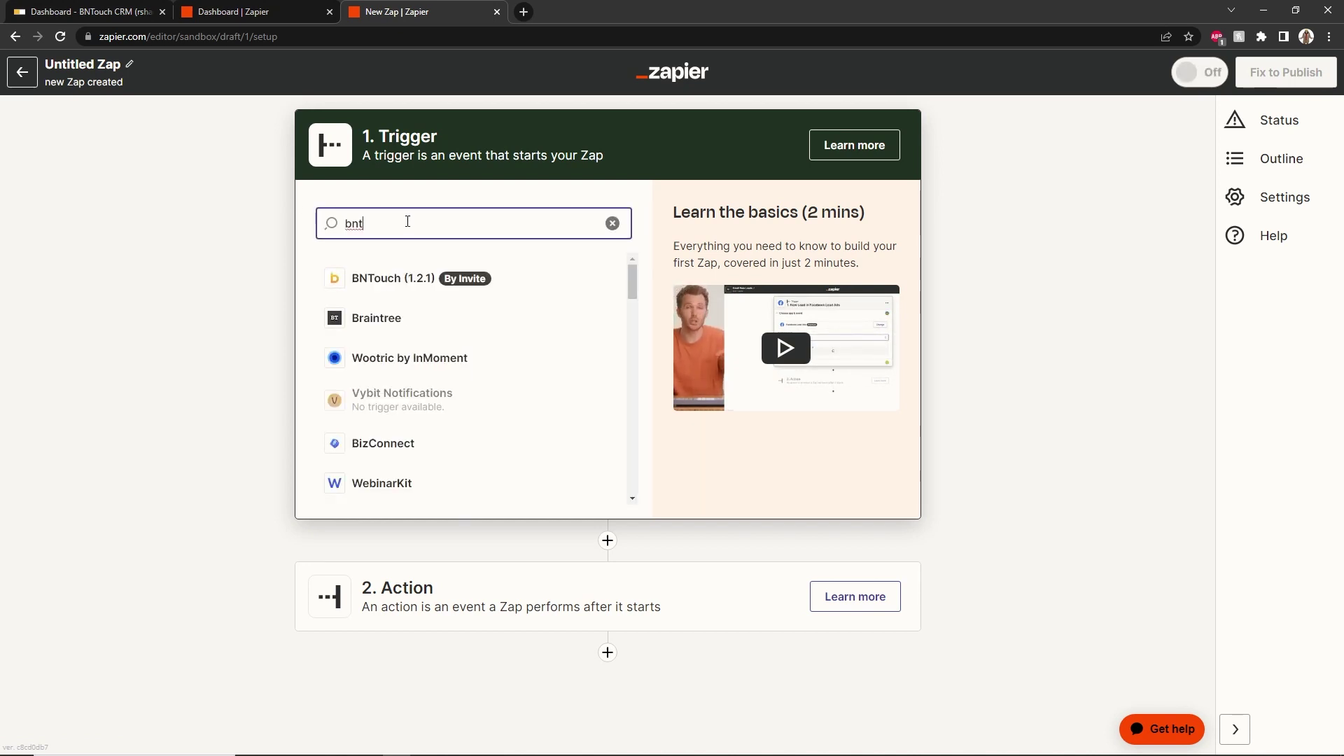
pyautogui.click(405, 278)
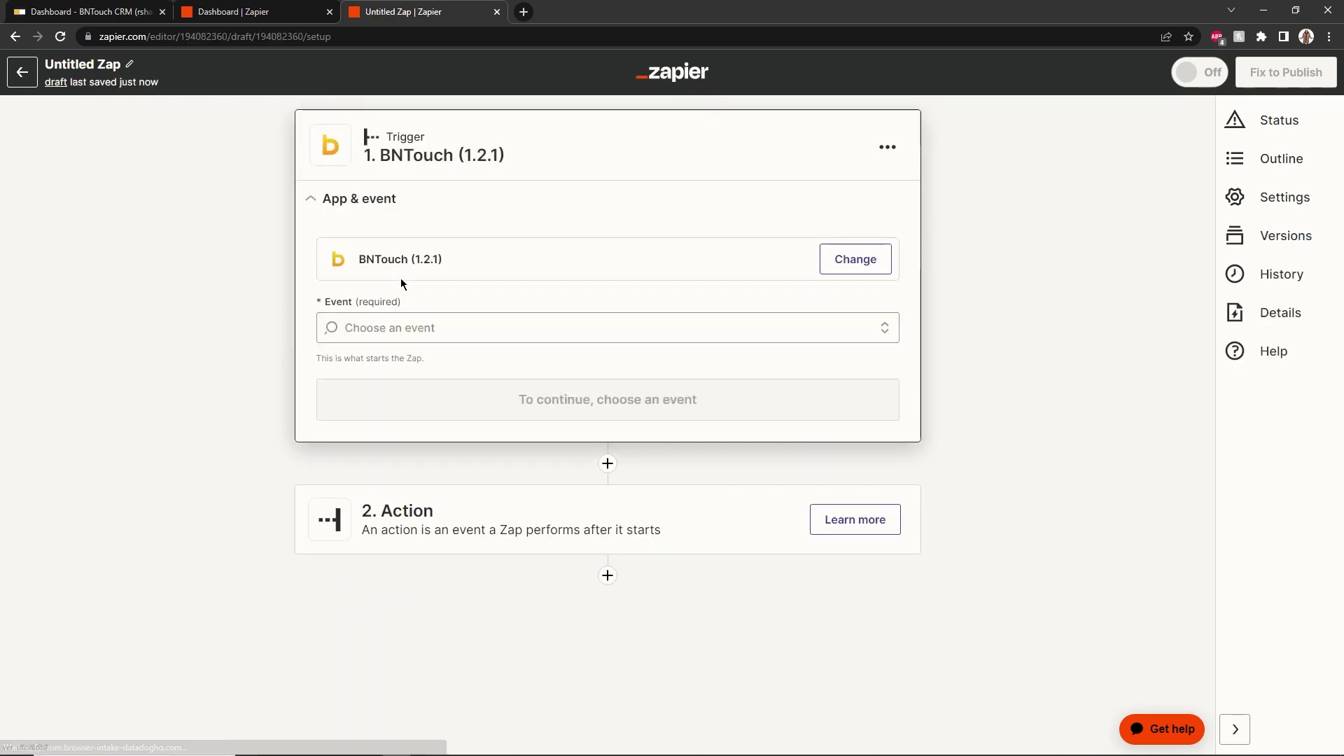
pyautogui.click(417, 327)
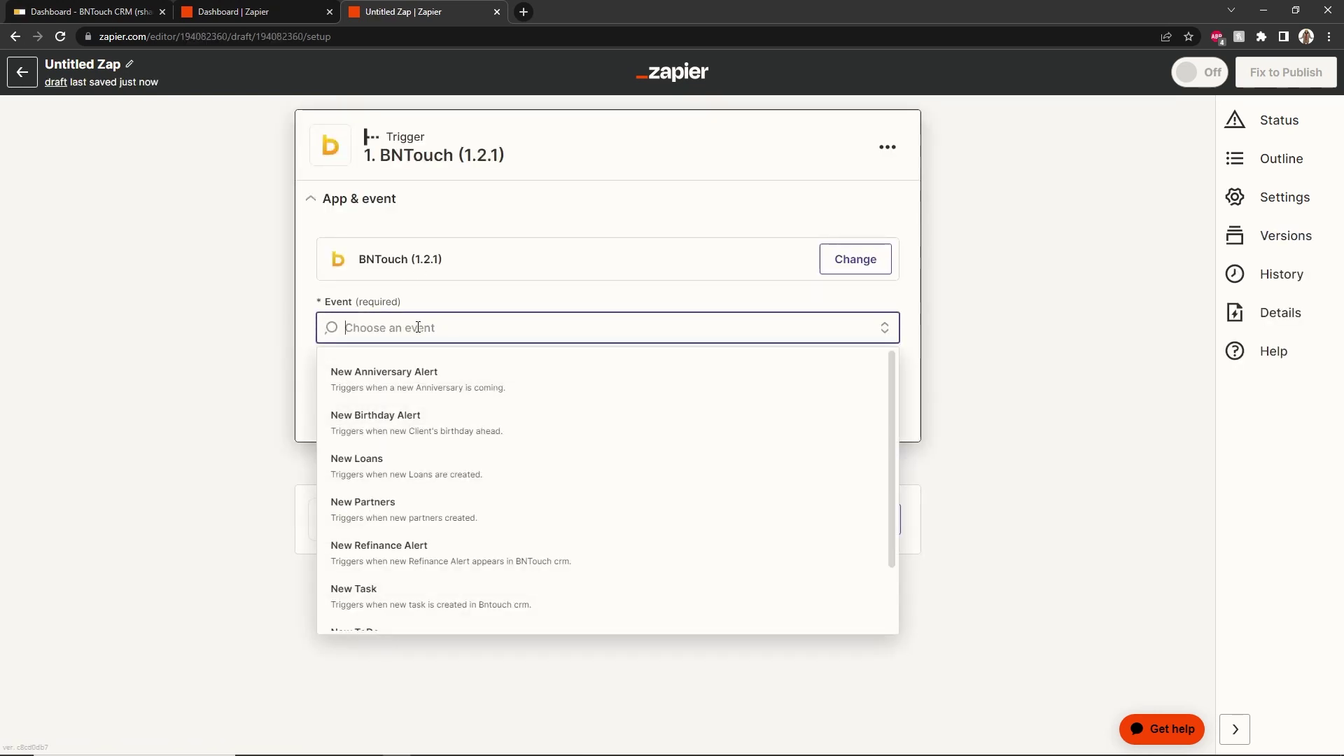
pyautogui.click(385, 462)
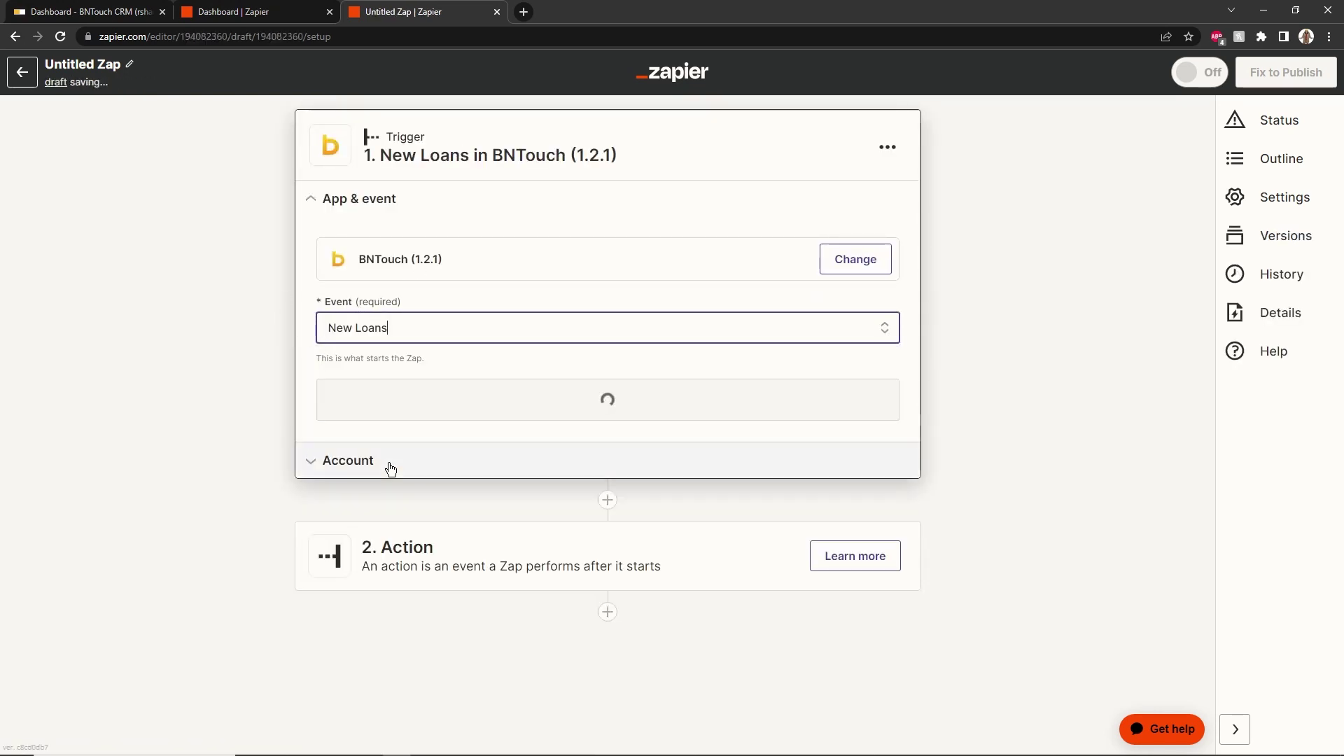
pyautogui.click(434, 398)
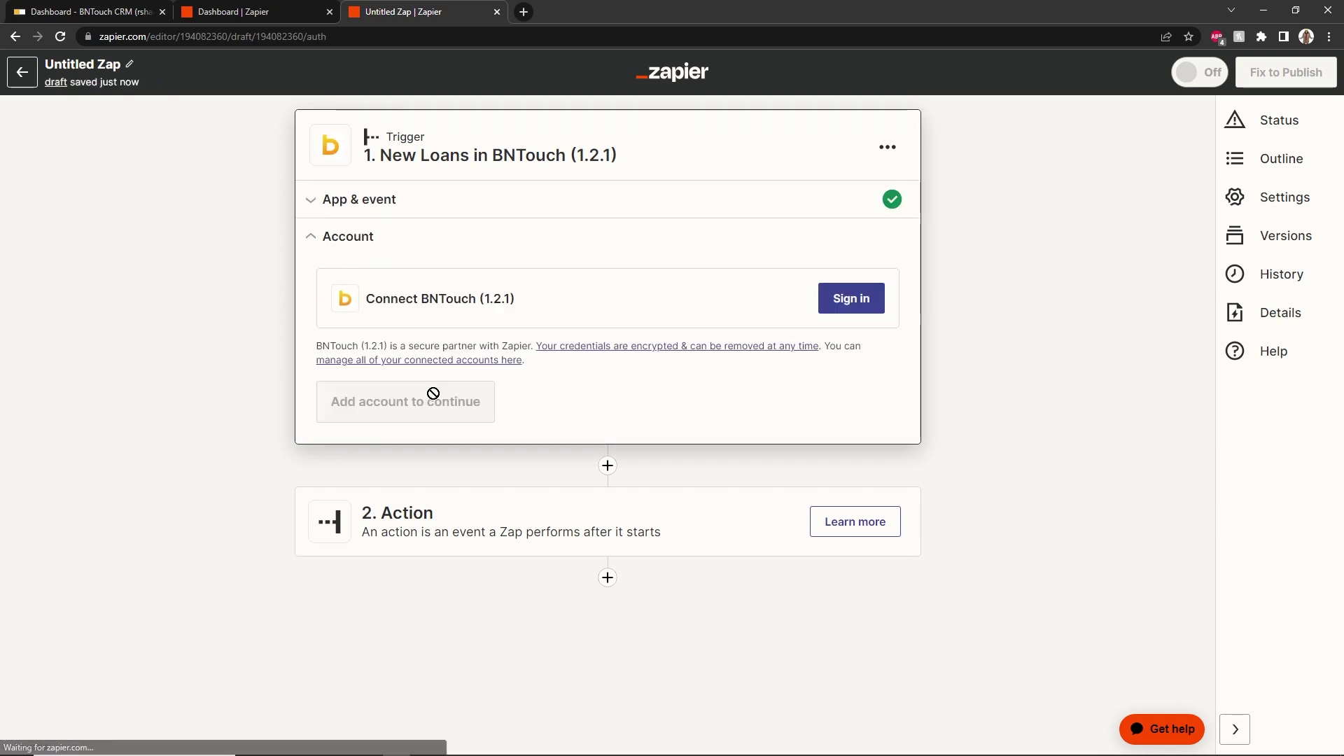
# Start connecting a BNTouch account, then switch to the BNTouch dashboard tab
pyautogui.click(855, 306)
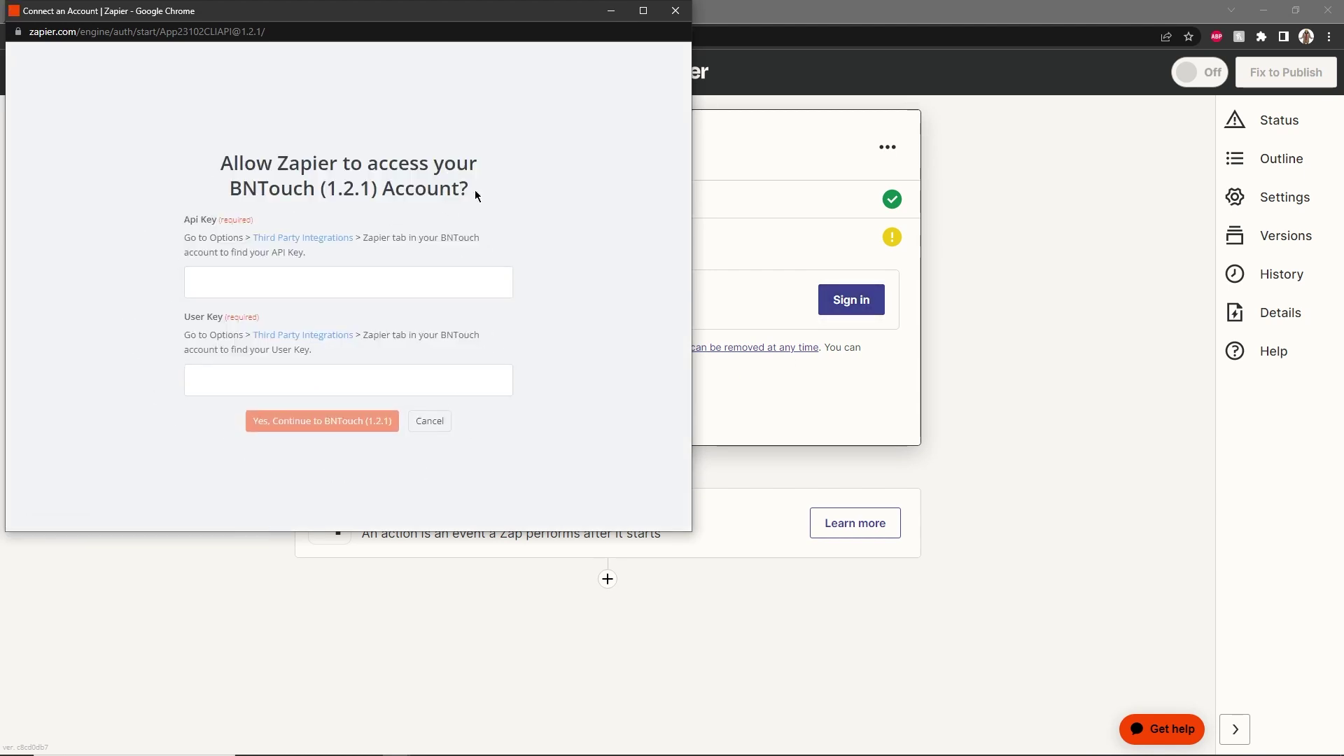
pyautogui.click(735, 396)
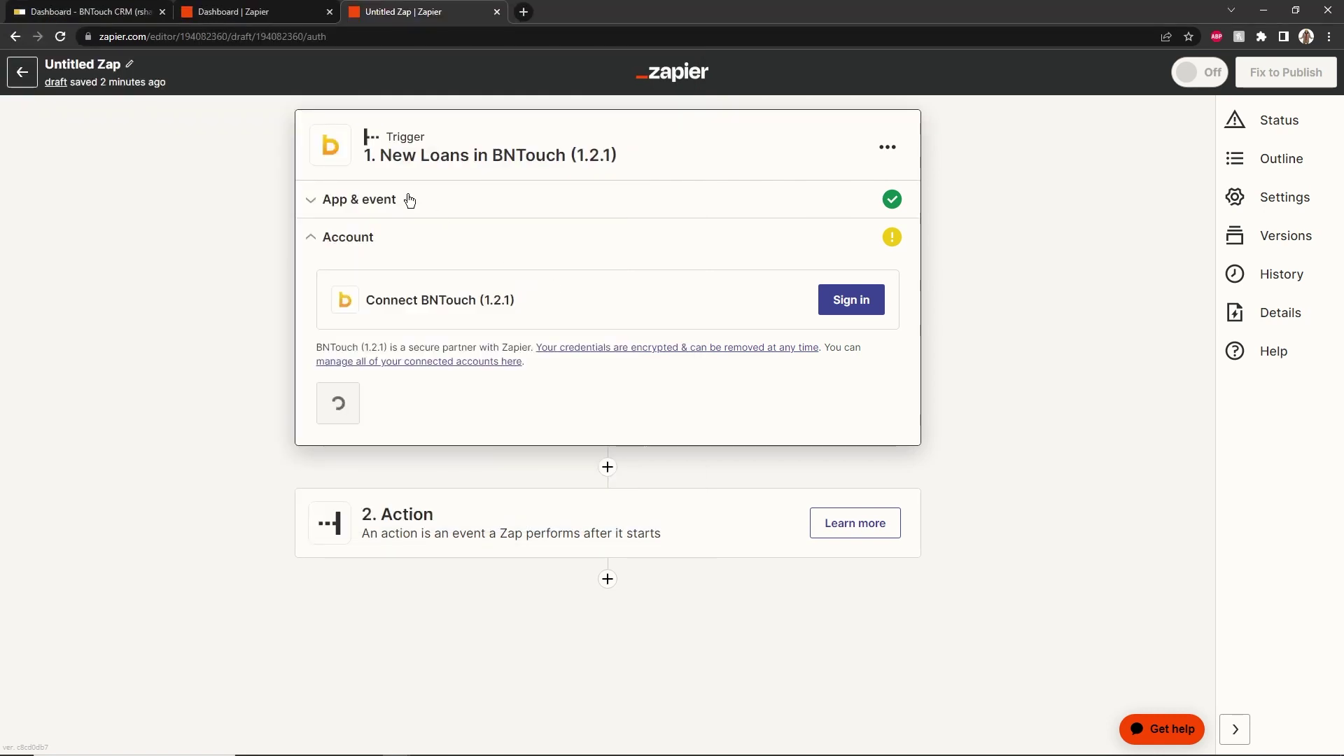
pyautogui.click(54, 12)
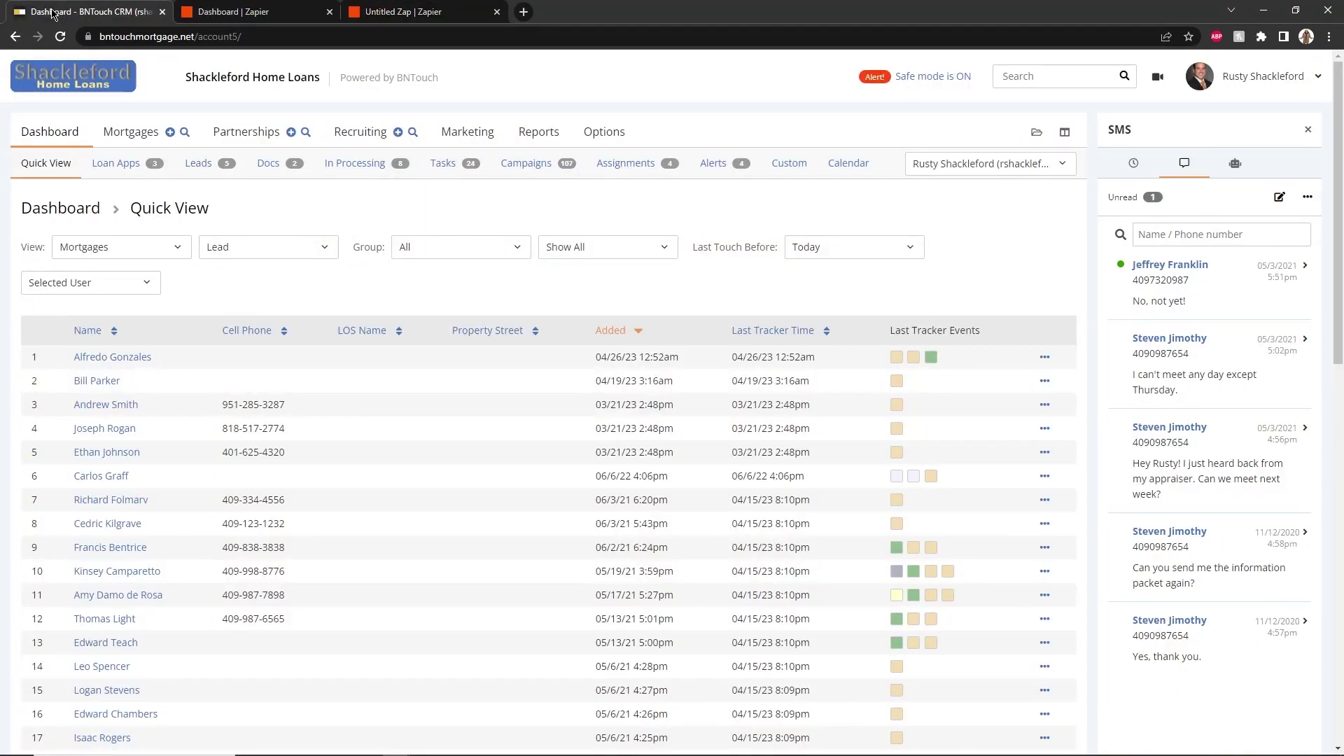
# Copy the Zapier API key from BNTouch options into the connection's Api Key field
pyautogui.click(616, 129)
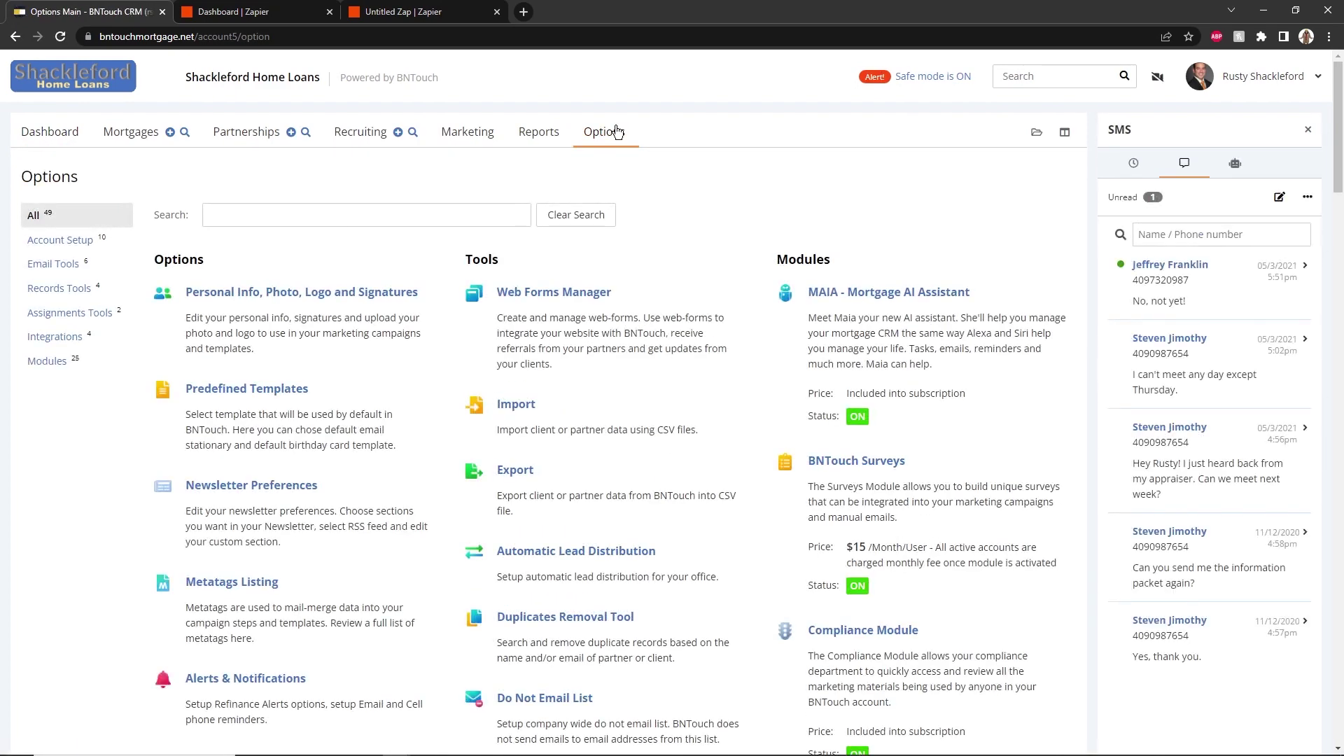
pyautogui.scroll(-9, 433, 273)
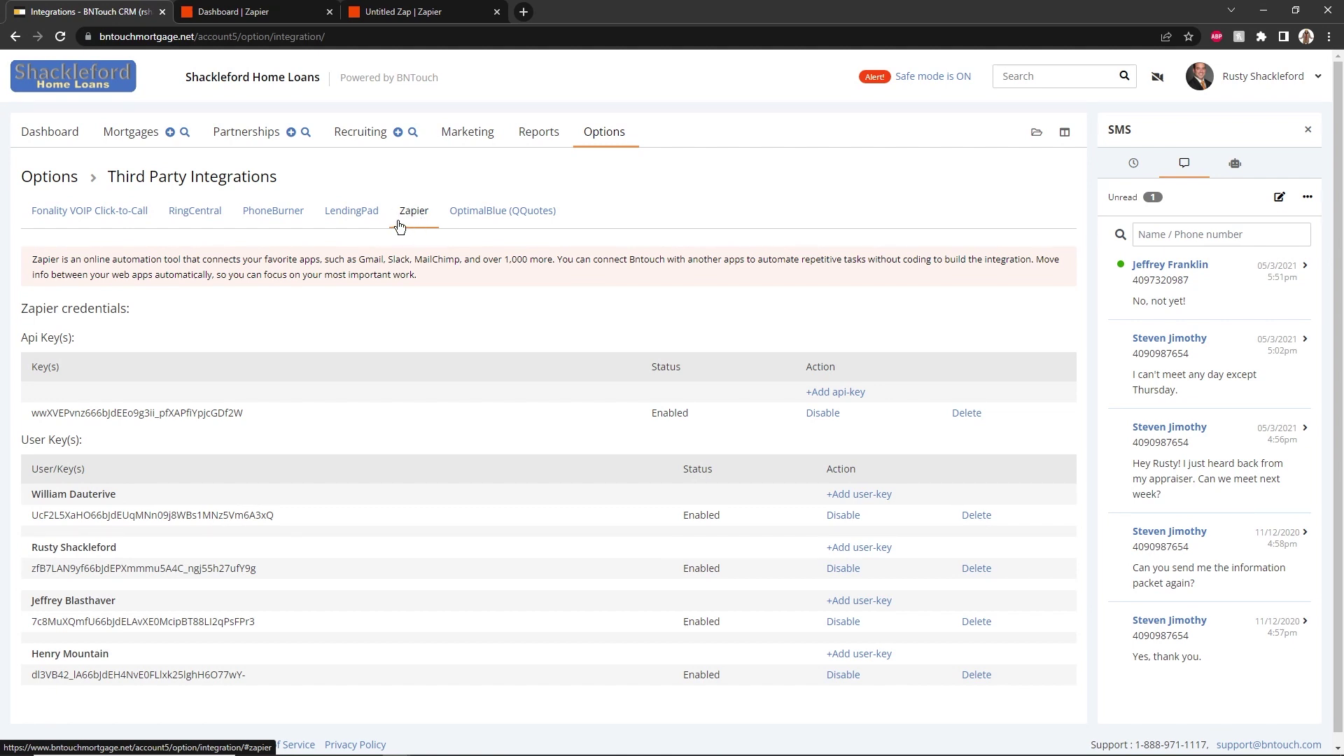
pyautogui.moveTo(31, 412); pyautogui.dragTo(246, 417)
pyautogui.hotkey('ctrl', 'c')
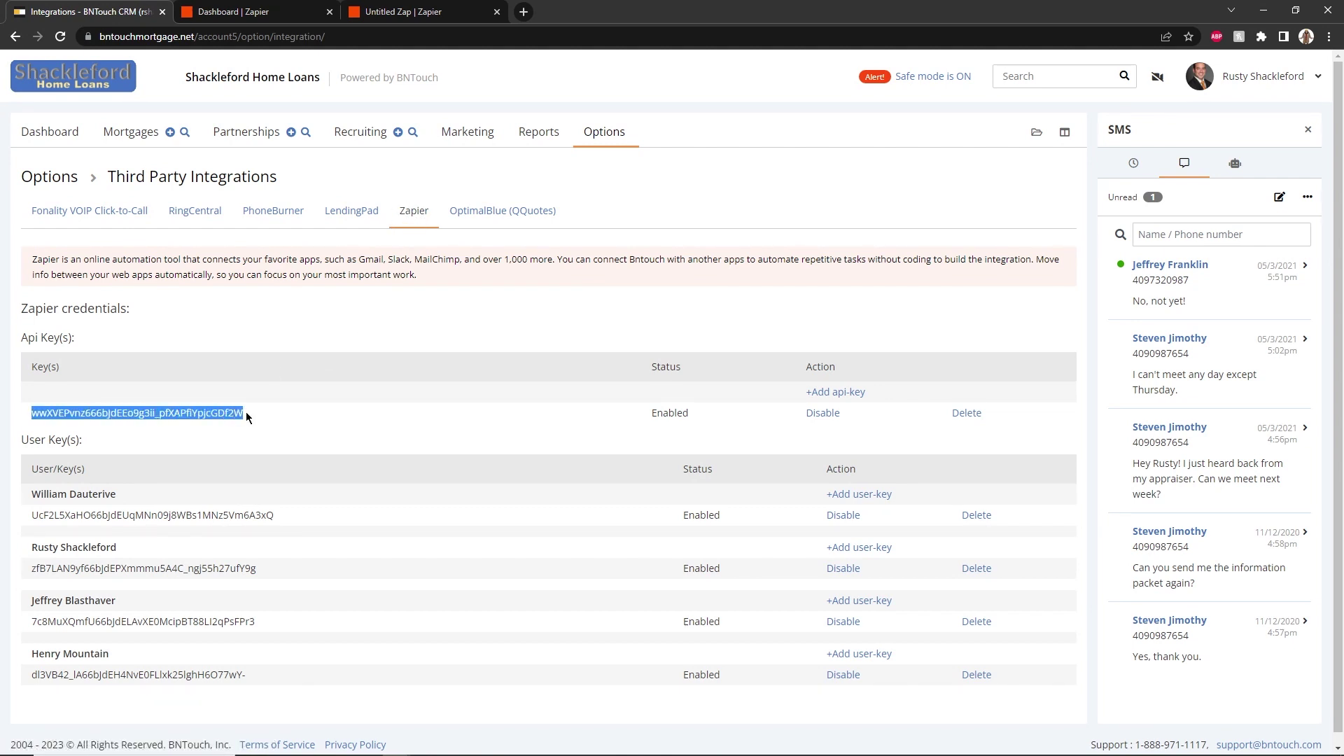
pyautogui.hotkey('alt', 'Tab')
pyautogui.click(233, 293)
pyautogui.hotkey('ctrl', 'v')
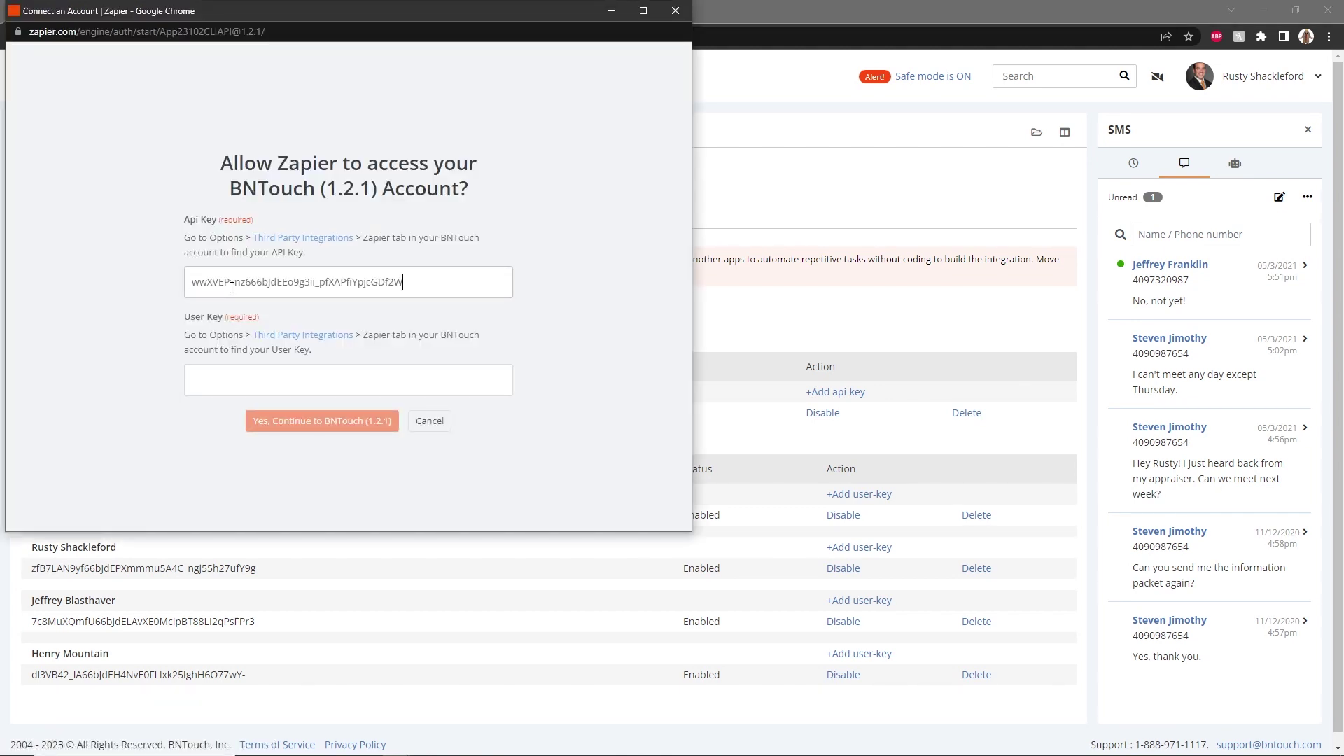
# Paste the user key into the User Key field, confirm the connection and return to the Zap
pyautogui.click(721, 431)
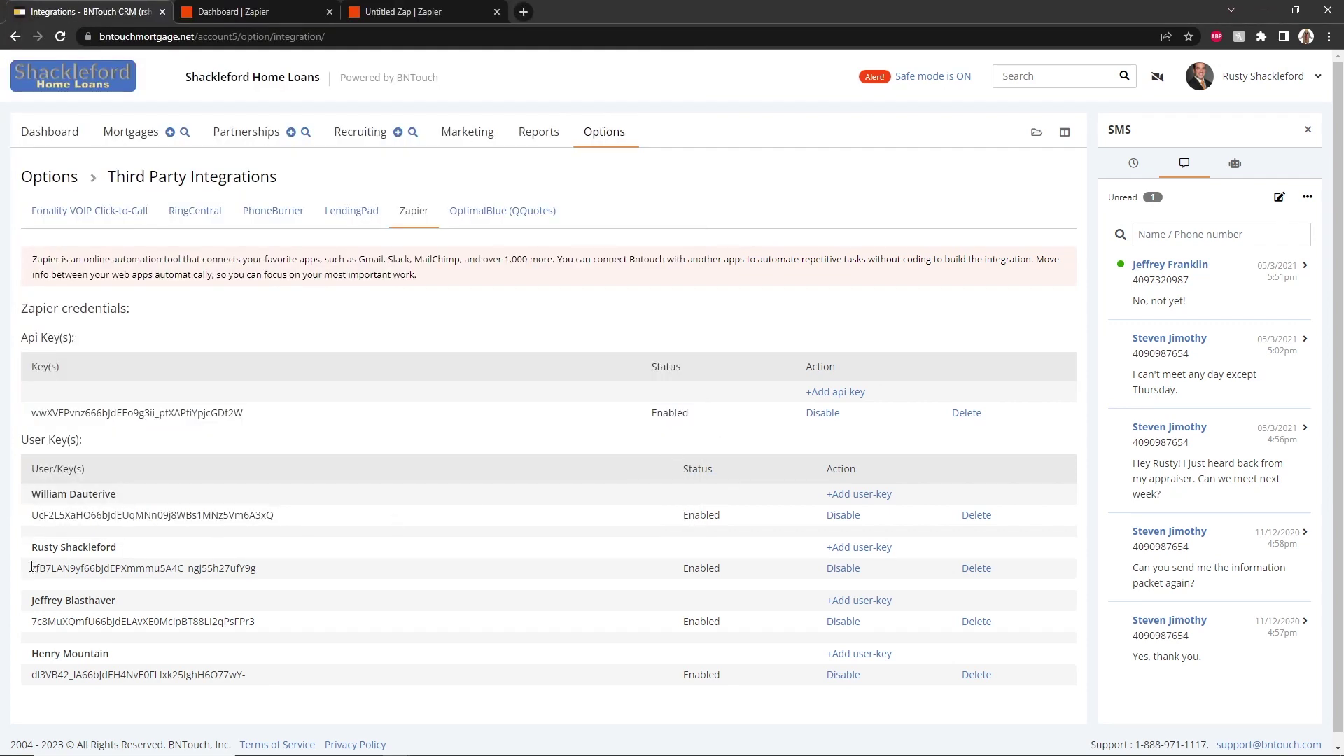
pyautogui.moveTo(32, 567); pyautogui.dragTo(265, 572)
pyautogui.hotkey('ctrl', 'c')
pyautogui.hotkey('alt', 'Tab')
pyautogui.click(253, 378)
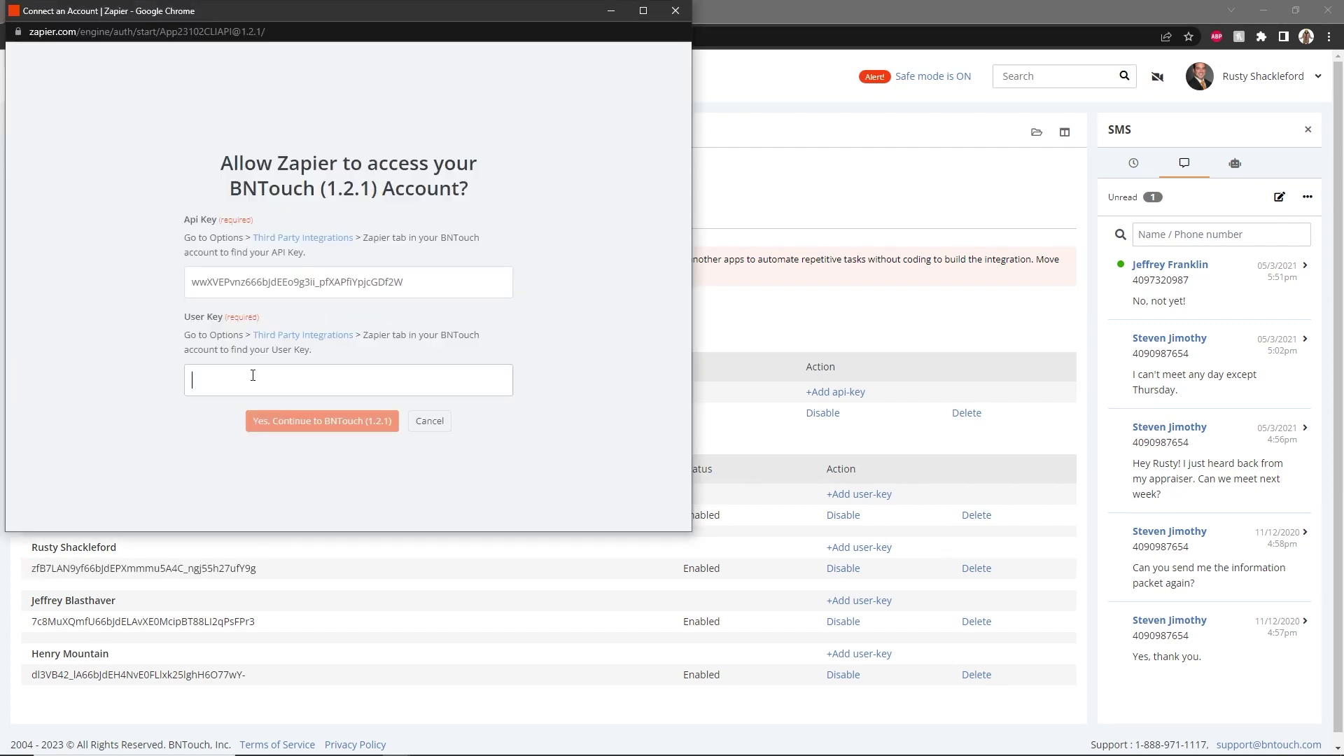
pyautogui.hotkey('ctrl', 'v')
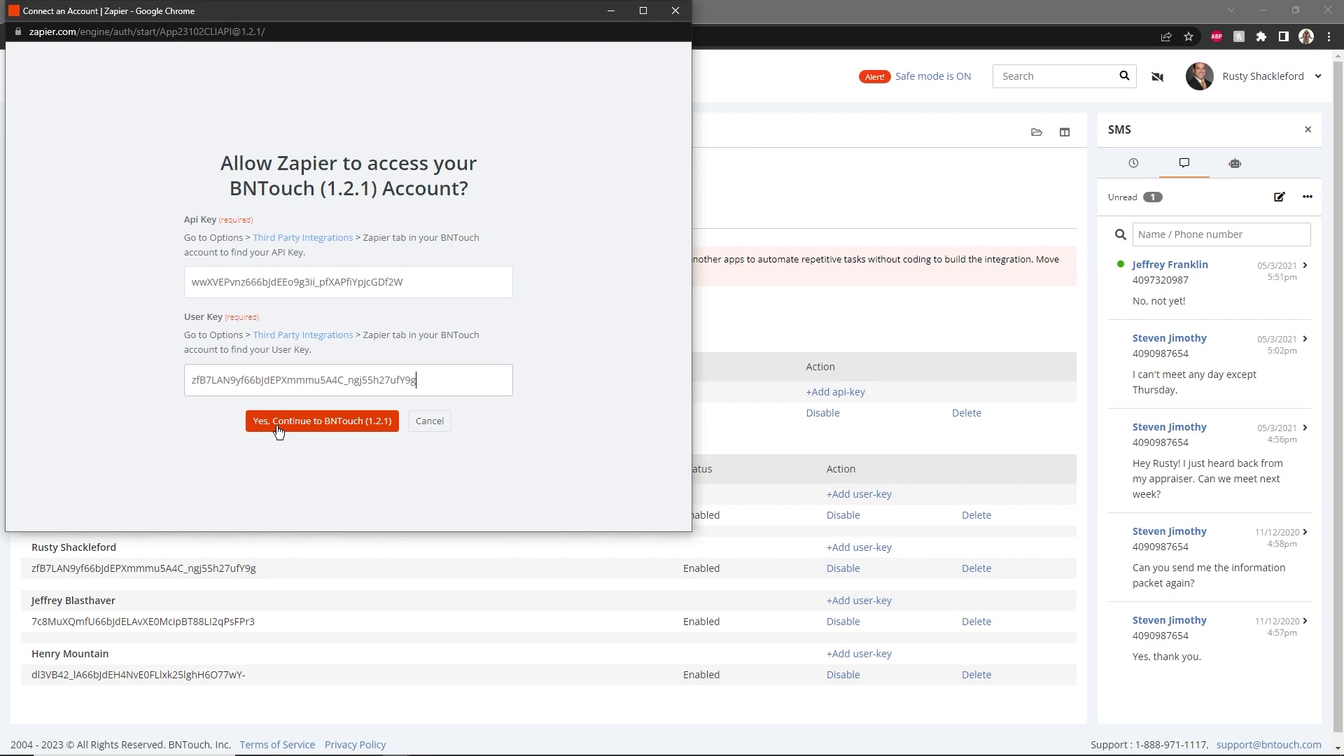
pyautogui.click(278, 428)
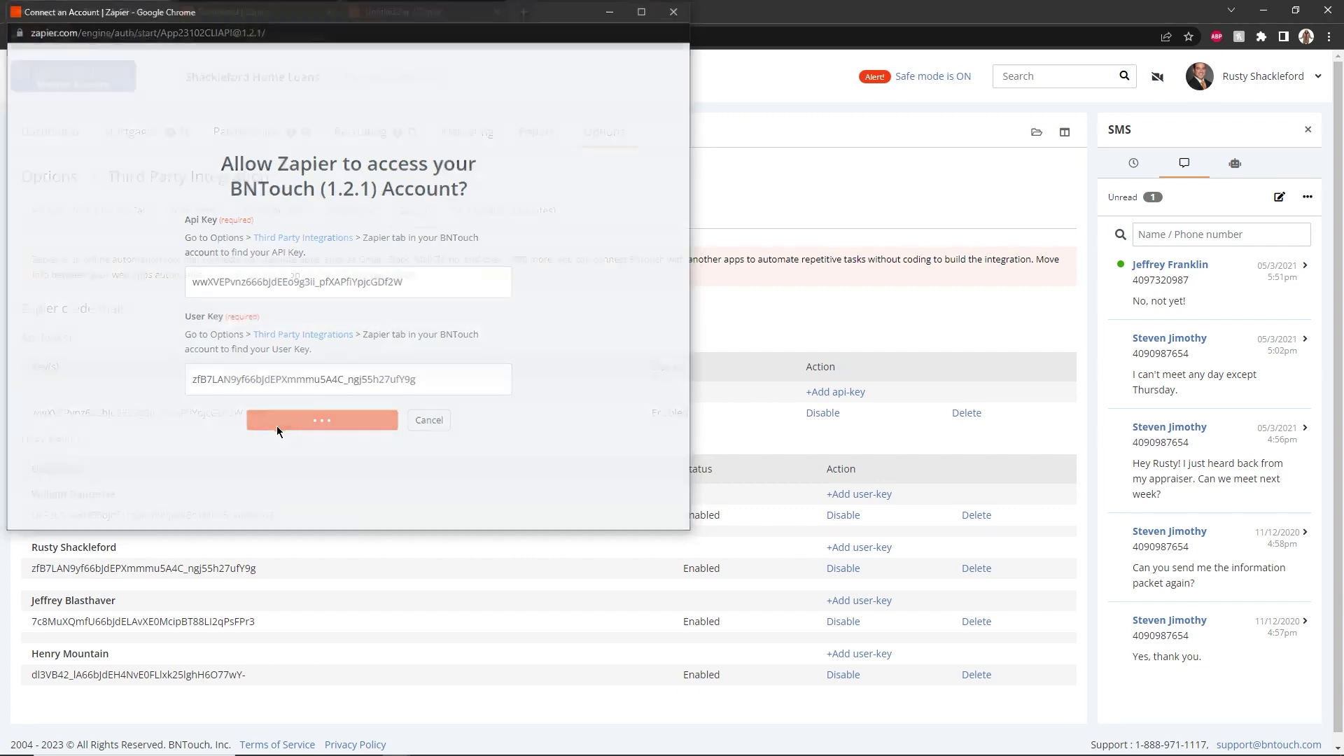
pyautogui.click(400, 10)
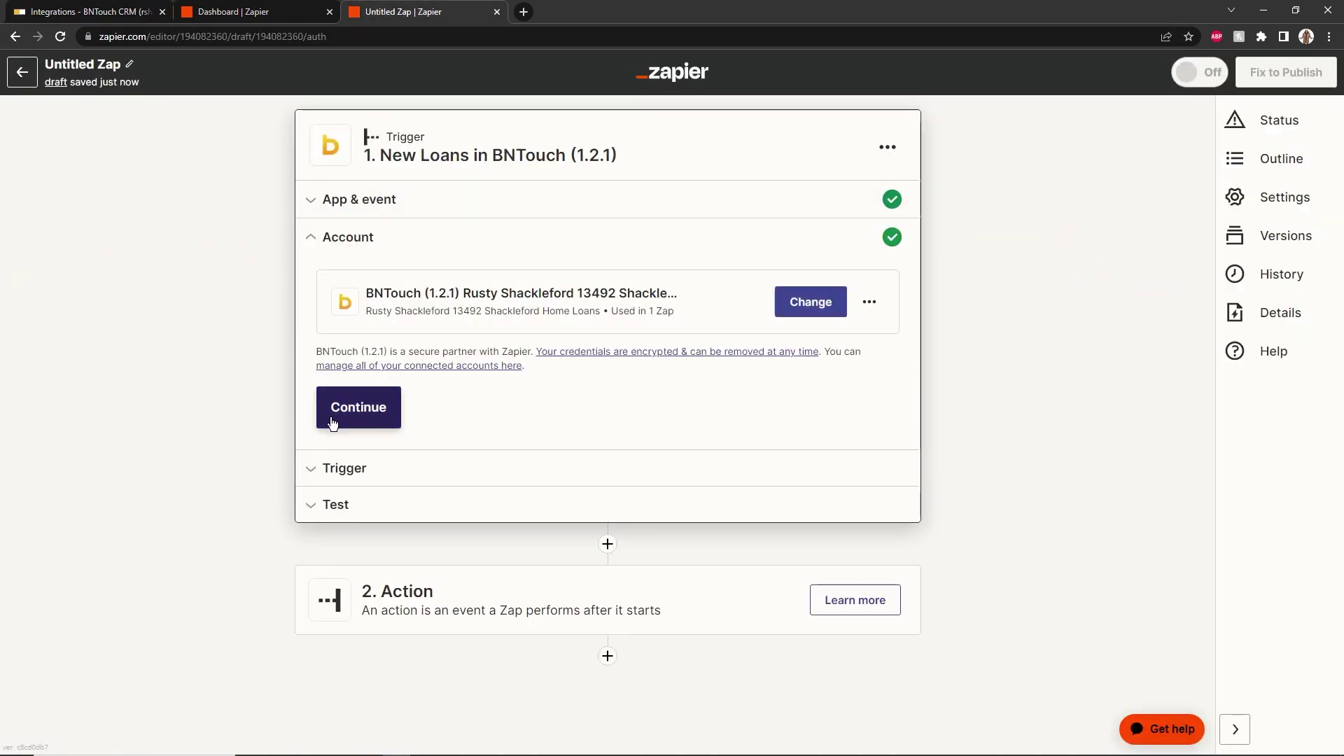
pyautogui.click(355, 413)
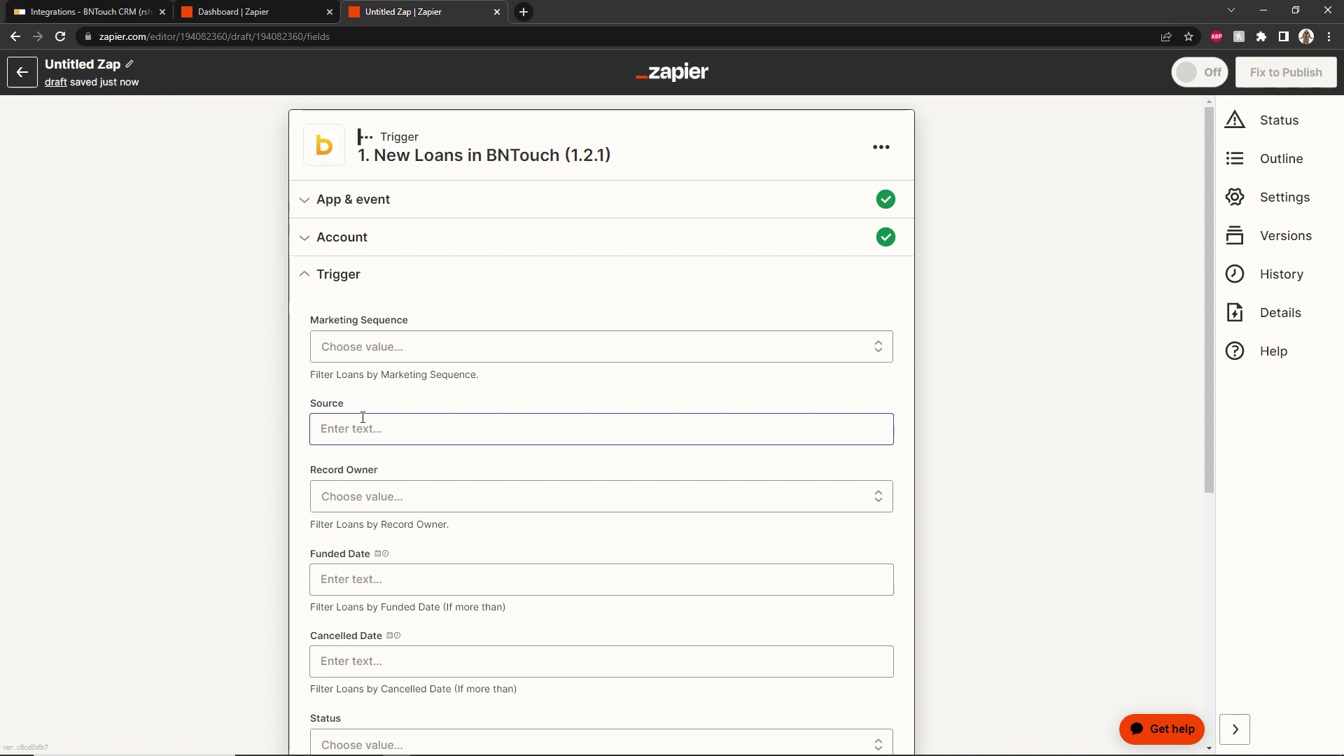
# Filter the trigger to Marketing Sequence 'Application' and Source 'Zapier Example', then continue
pyautogui.click(411, 356)
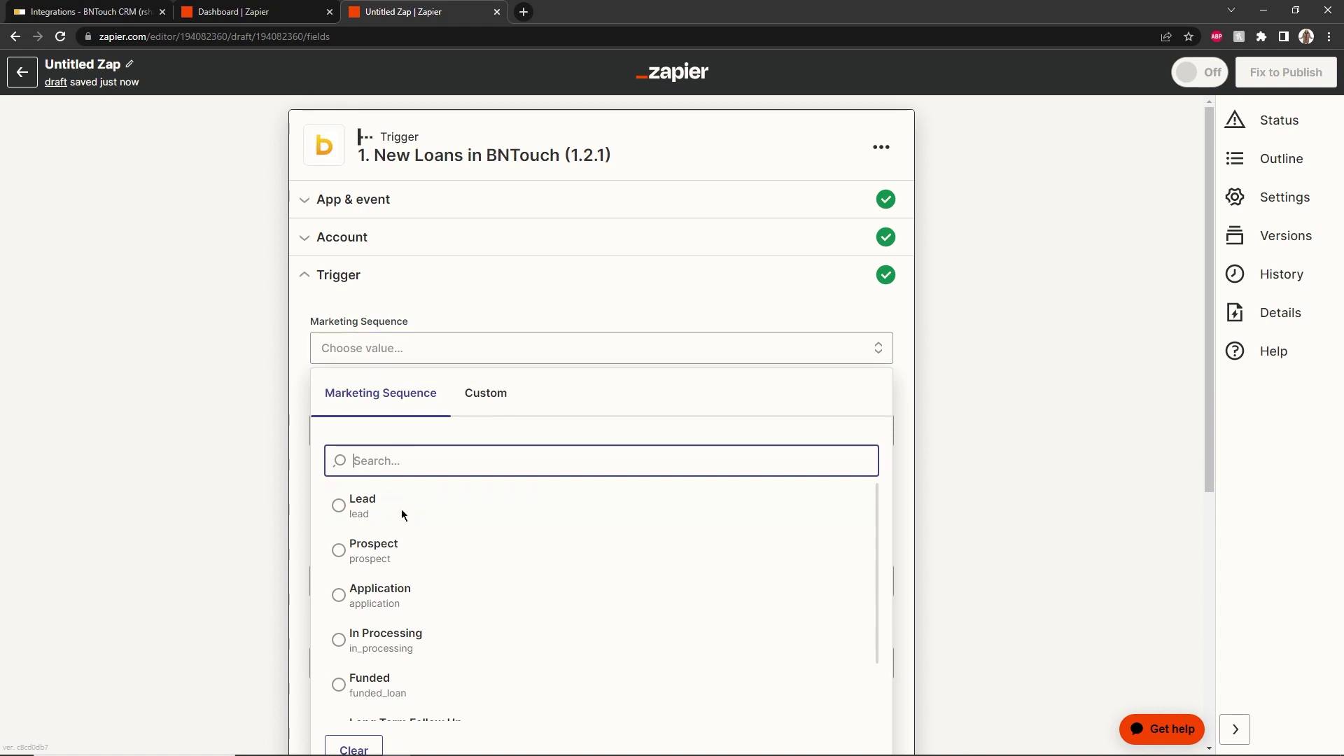
pyautogui.click(397, 593)
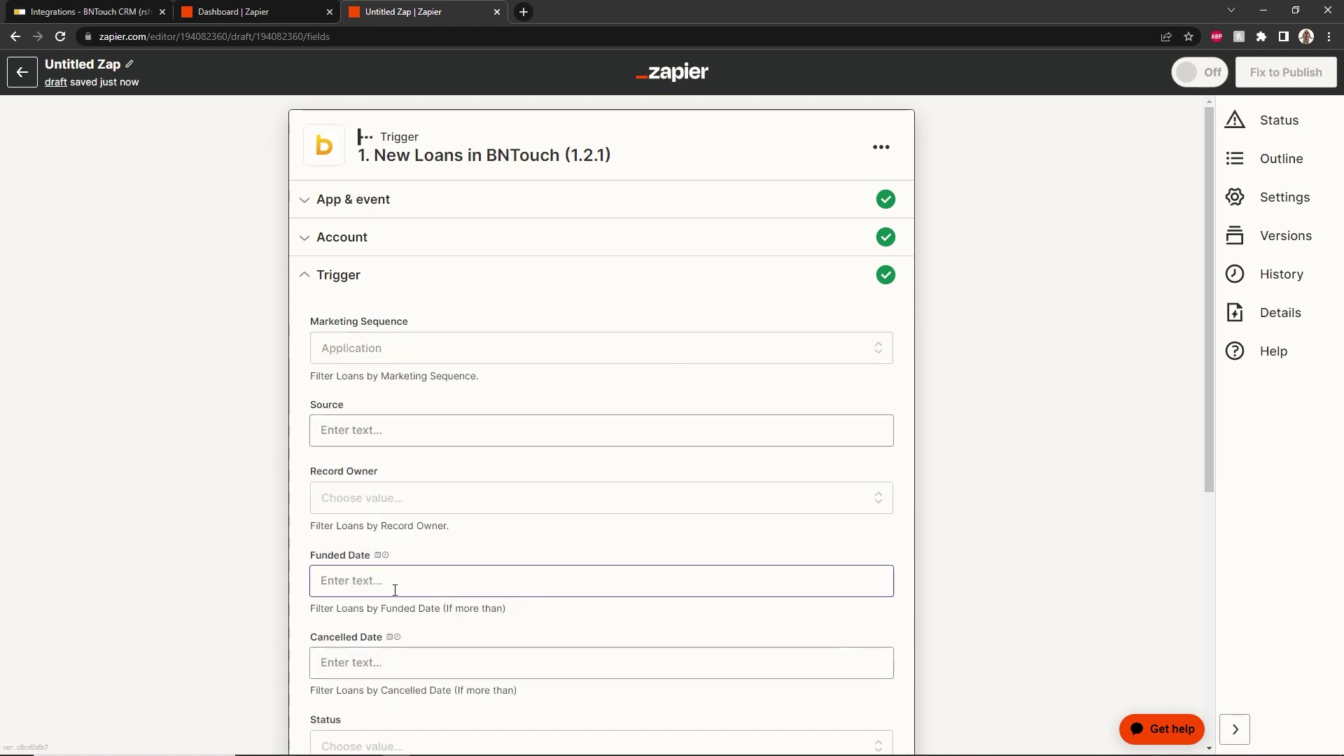
pyautogui.click(378, 434)
pyautogui.write('Zap')
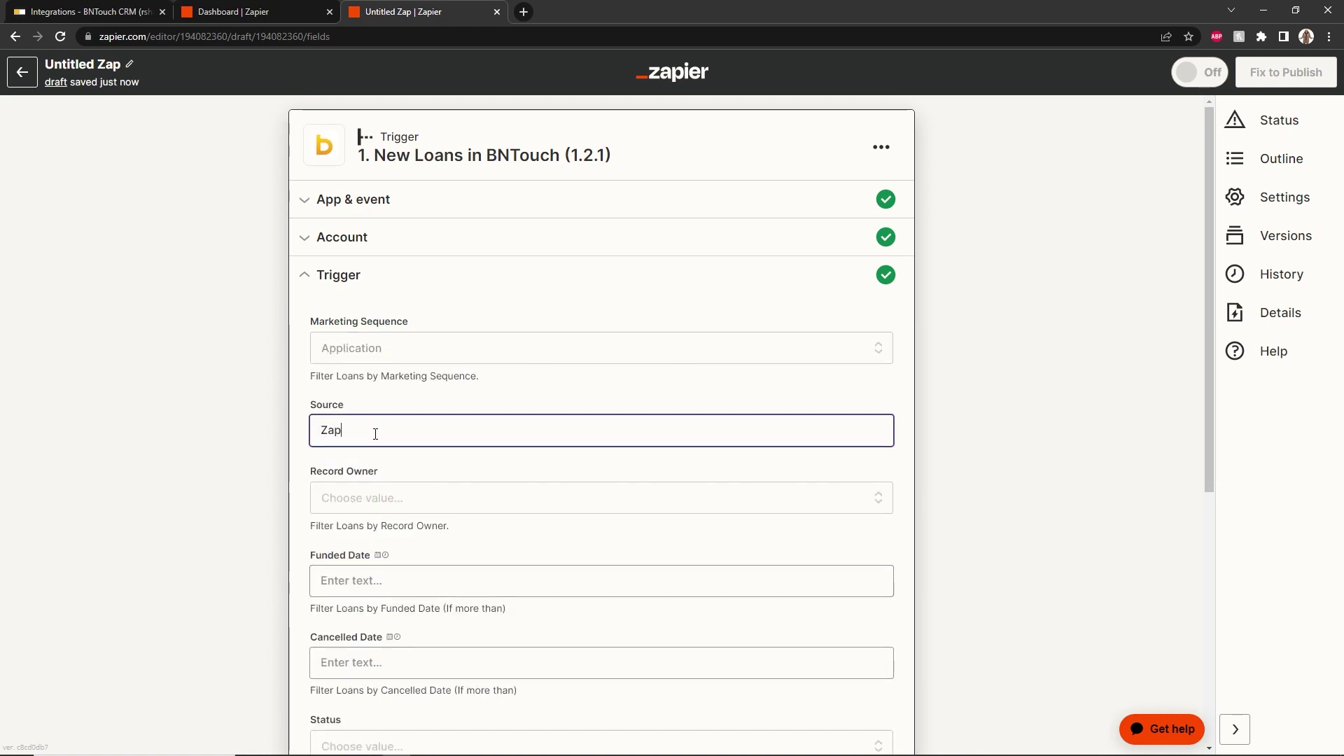
pyautogui.write('ier Example')
pyautogui.click(376, 462)
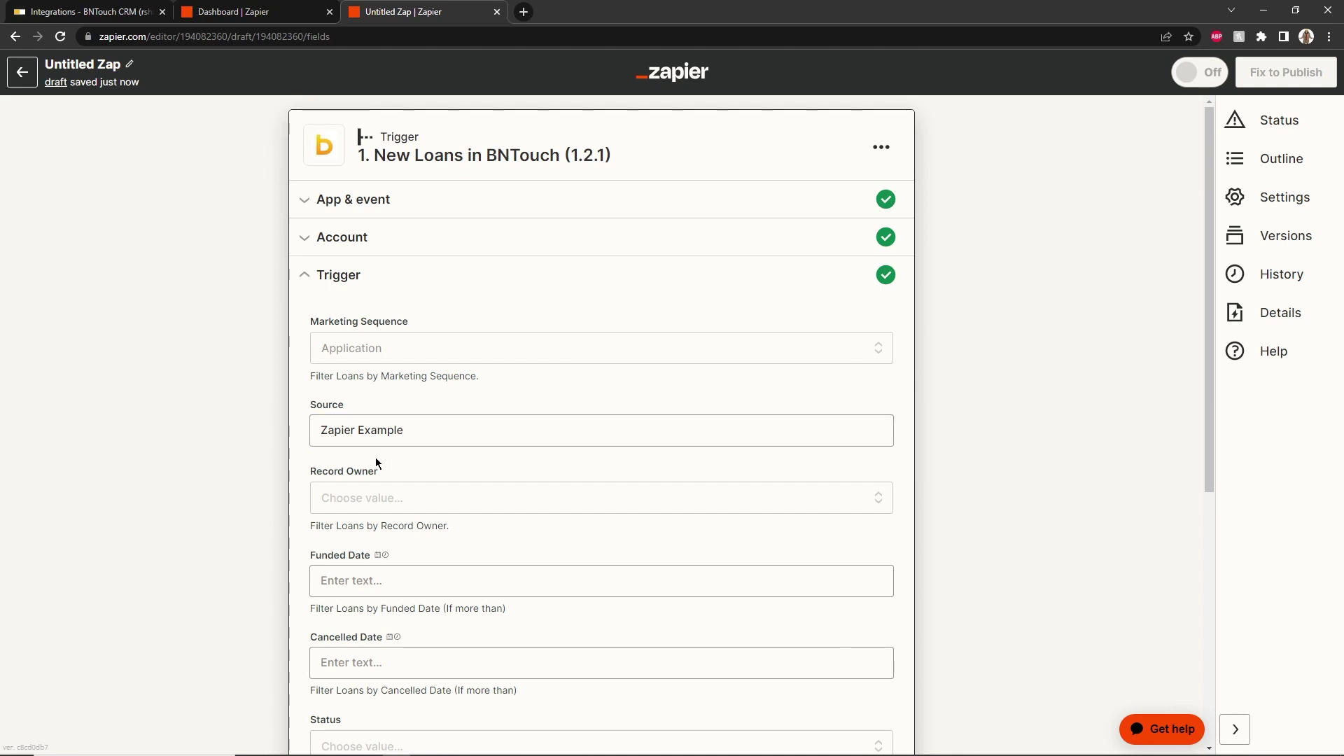
pyautogui.scroll(-4, 375, 459)
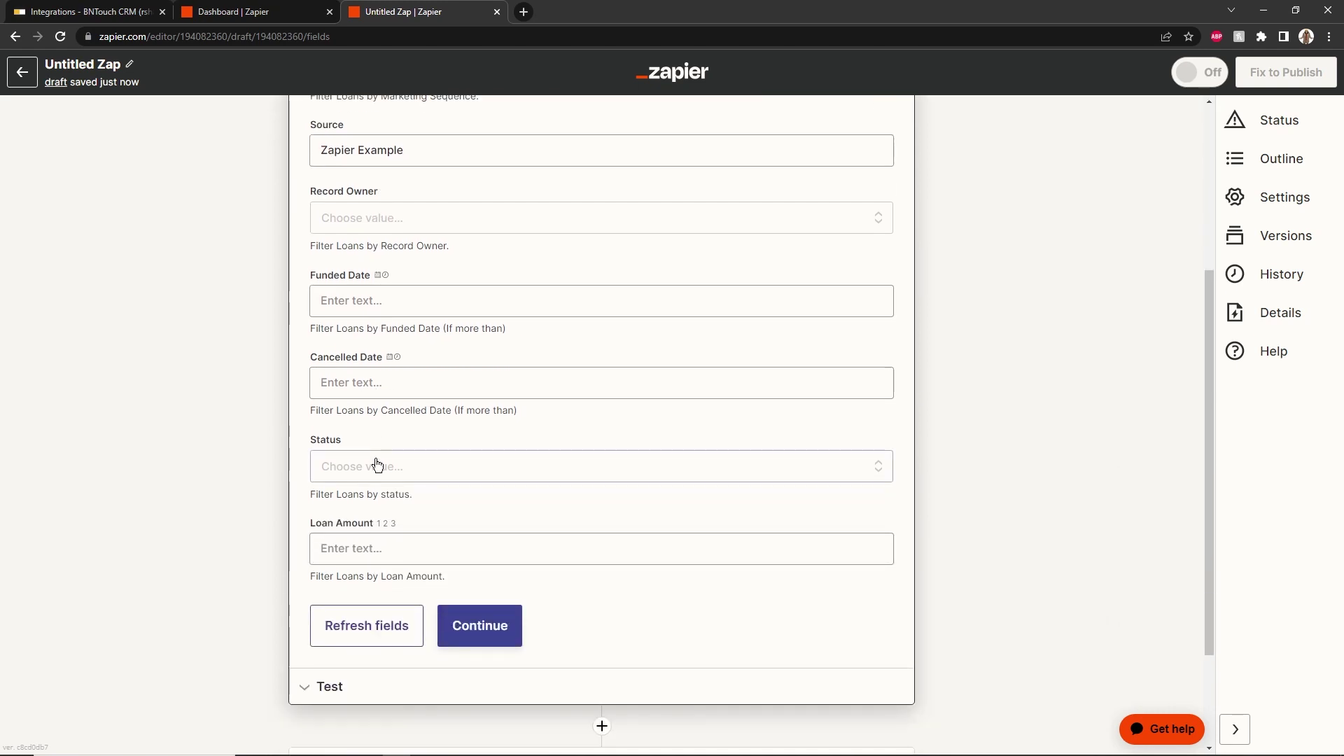
pyautogui.click(453, 625)
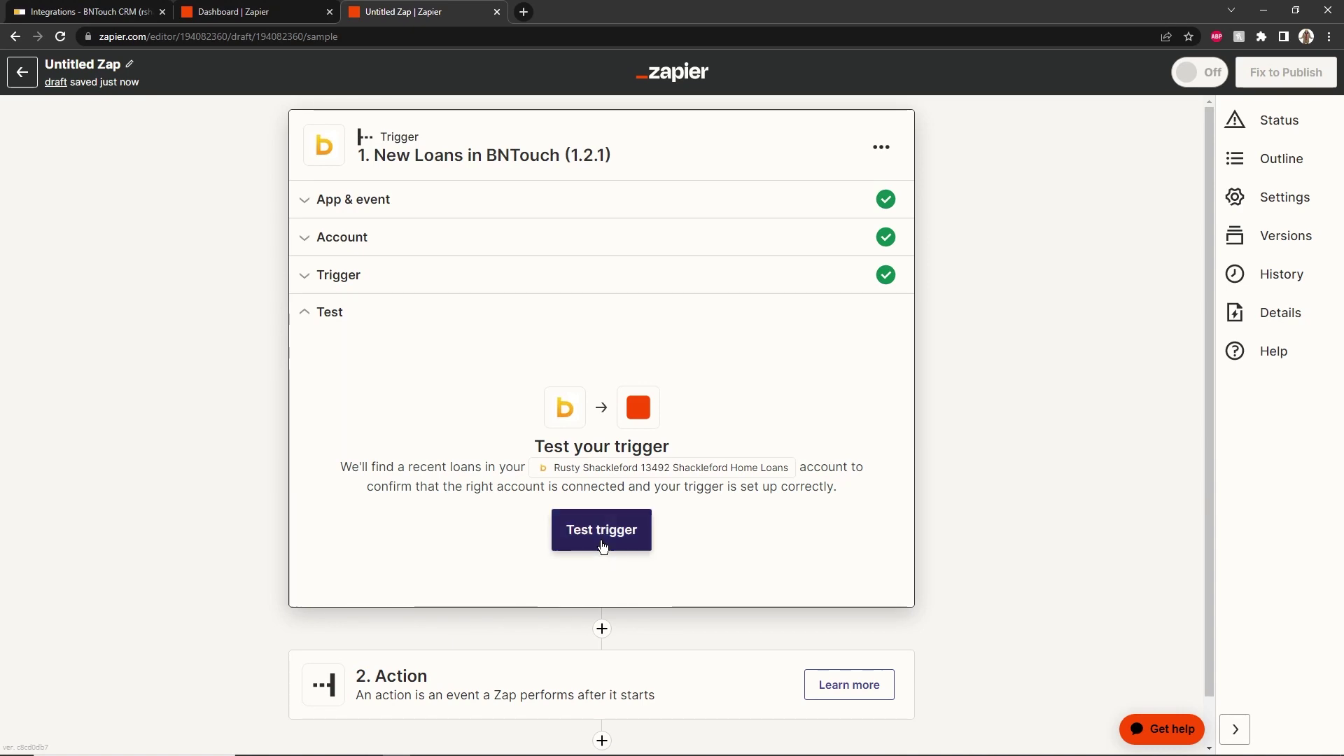
# Test the trigger, verify the sample loan's source is 'Zapier Example', and continue to the action
pyautogui.click(601, 540)
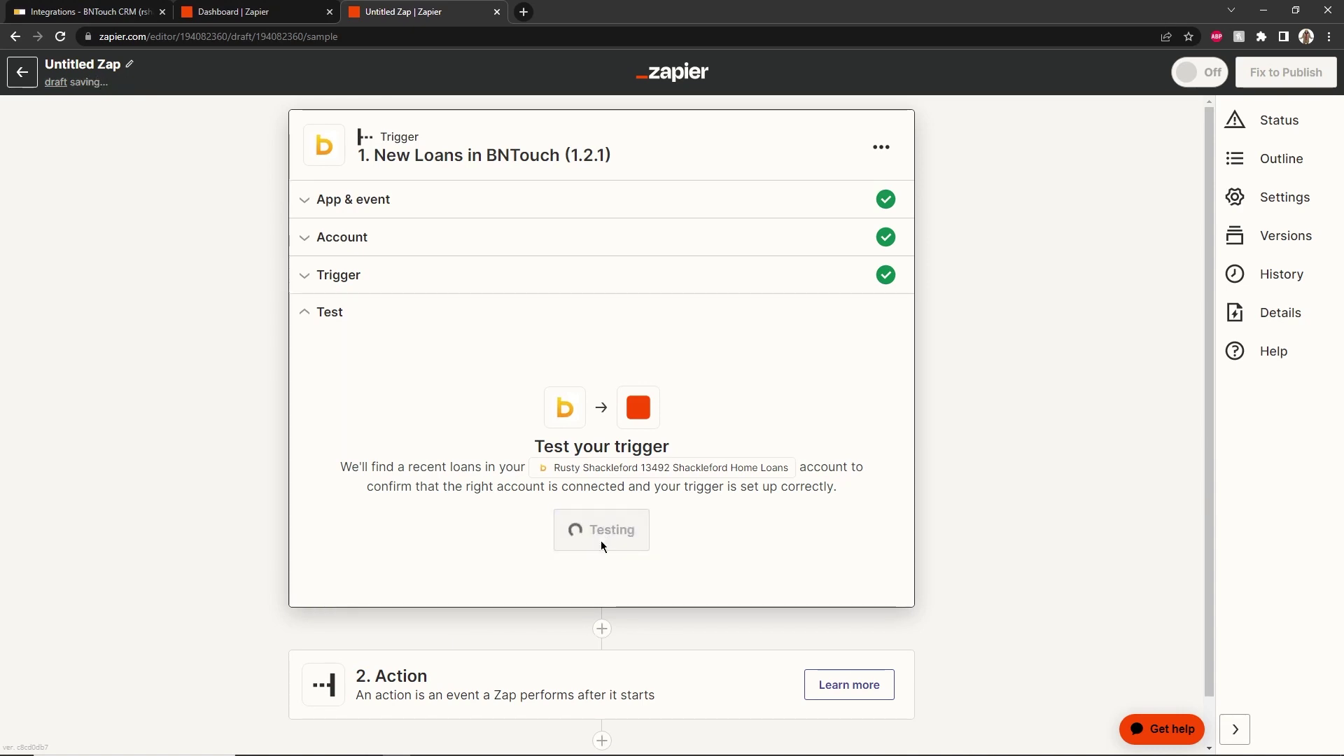
pyautogui.scroll(-12, 409, 540)
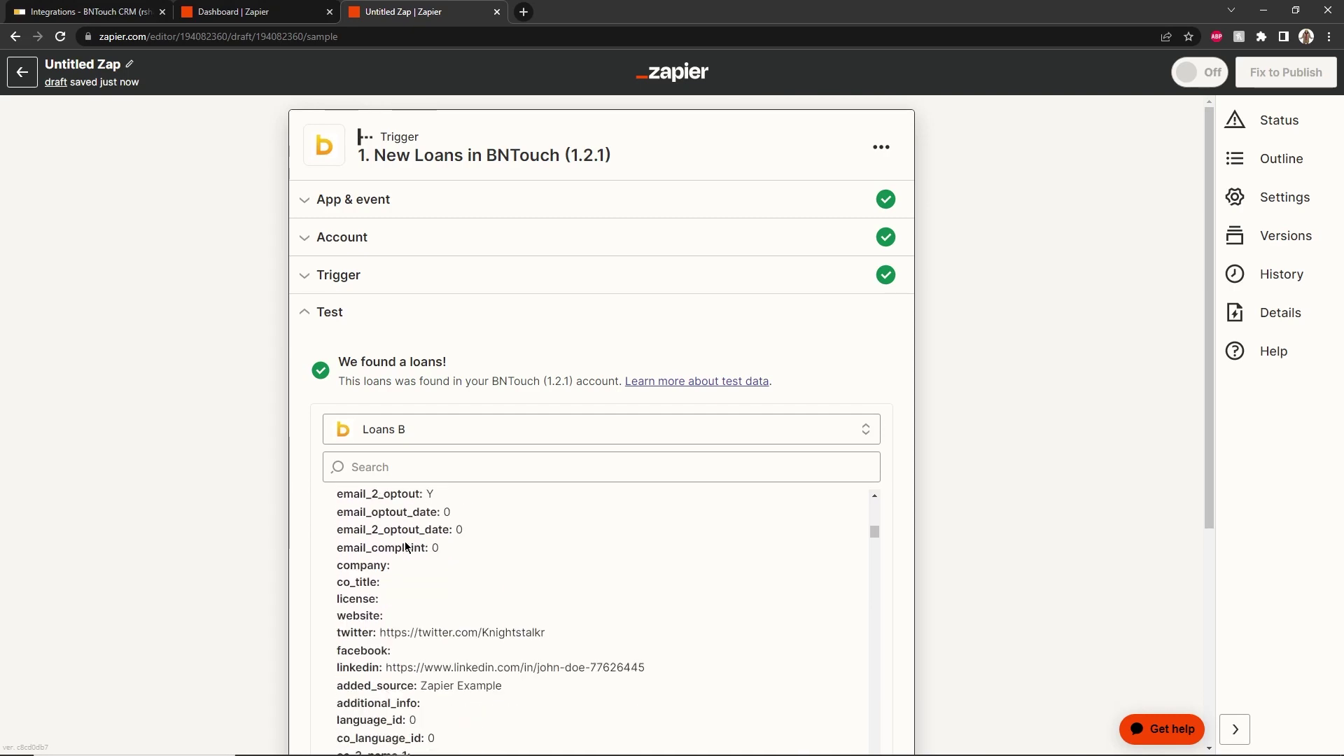
pyautogui.moveTo(422, 614); pyautogui.dragTo(510, 615)
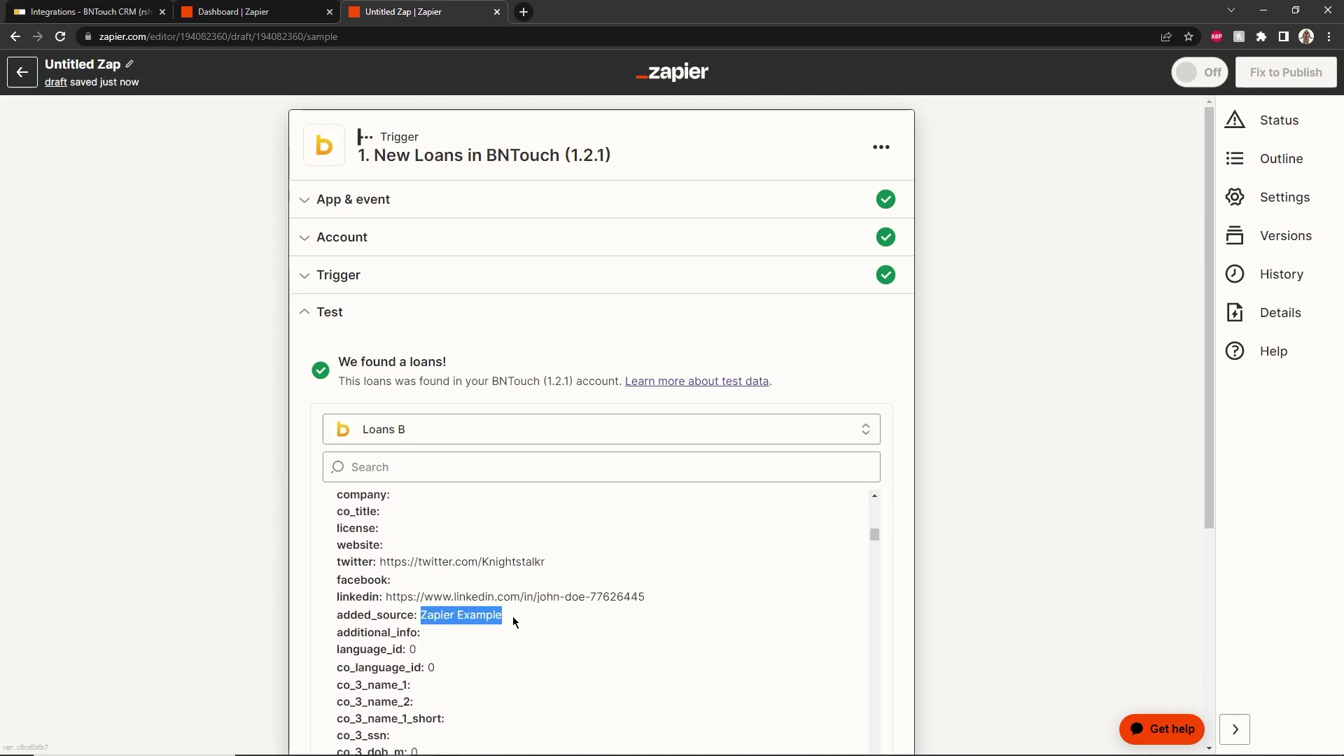
pyautogui.click(513, 616)
pyautogui.scroll(-5, 304, 614)
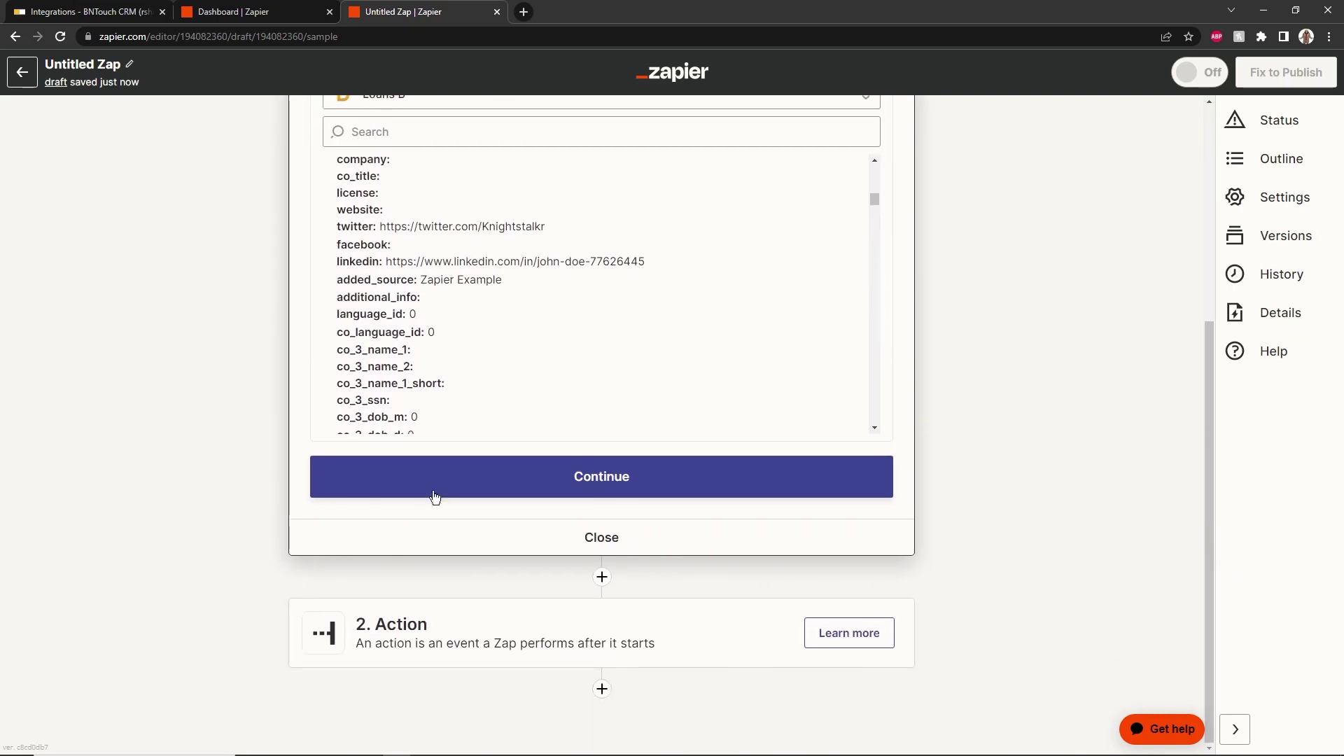
pyautogui.click(453, 471)
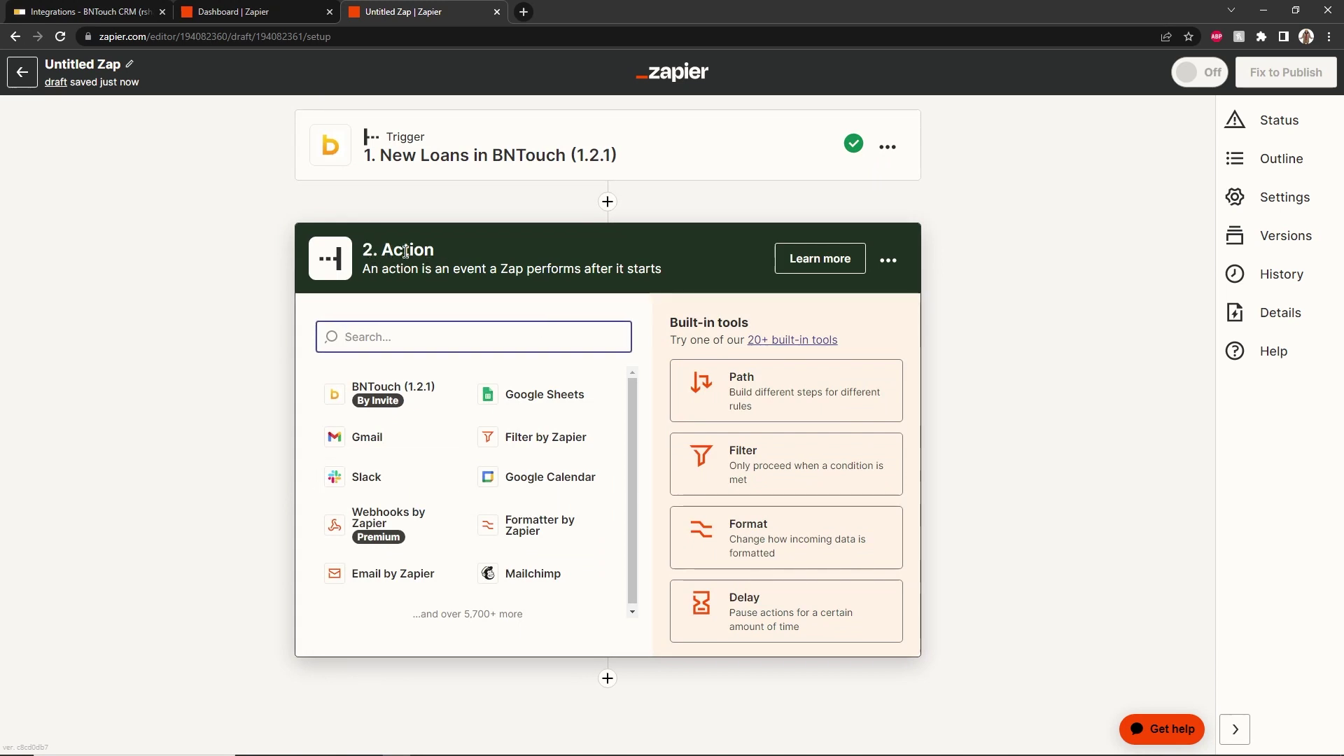
# Set the action to Gmail's Send Email event and sign in a Gmail account
pyautogui.click(383, 443)
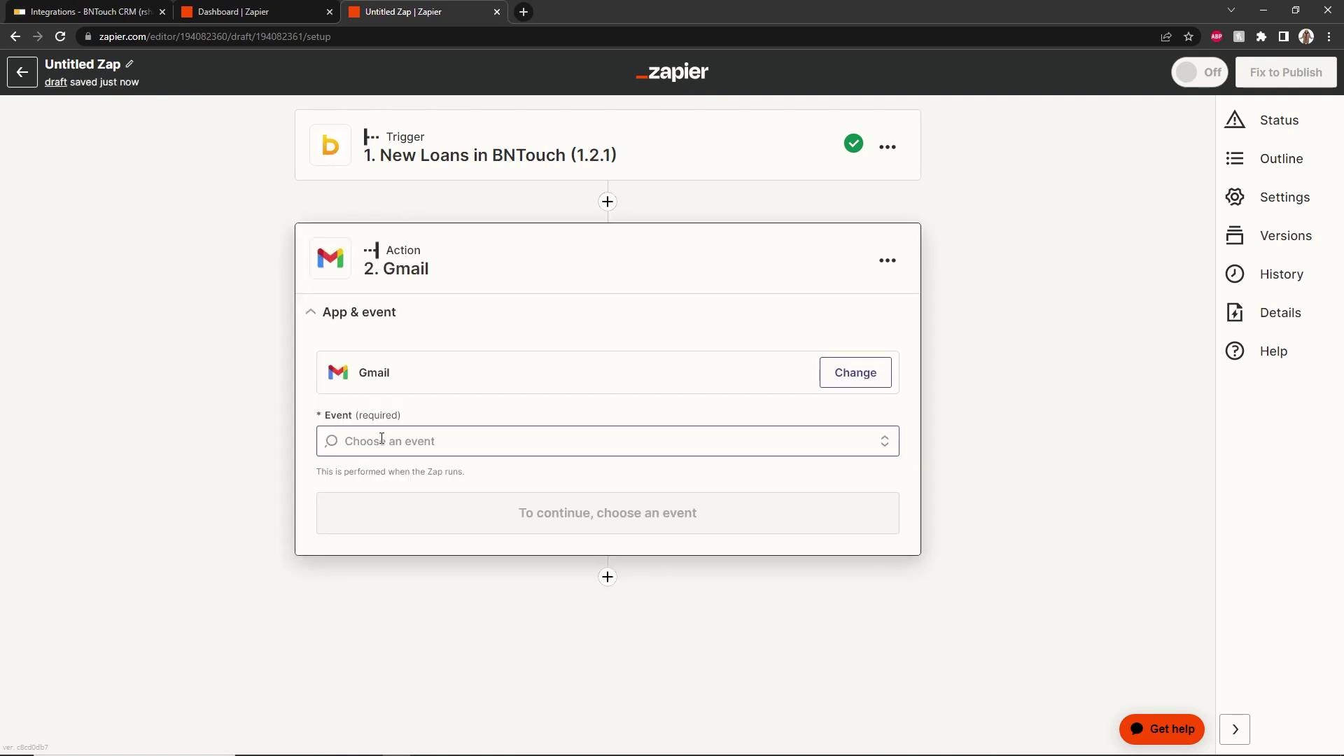
pyautogui.click(432, 439)
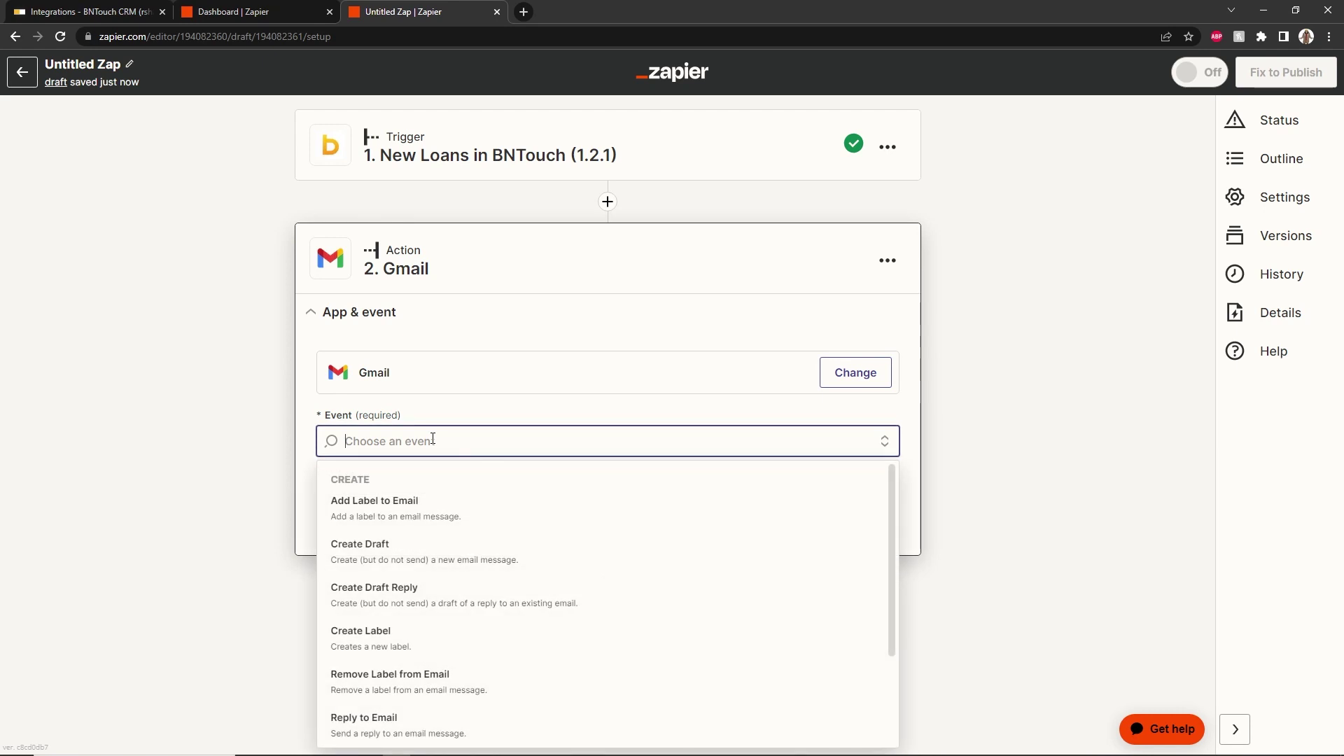
pyautogui.scroll(-2, 429, 569)
pyautogui.click(429, 646)
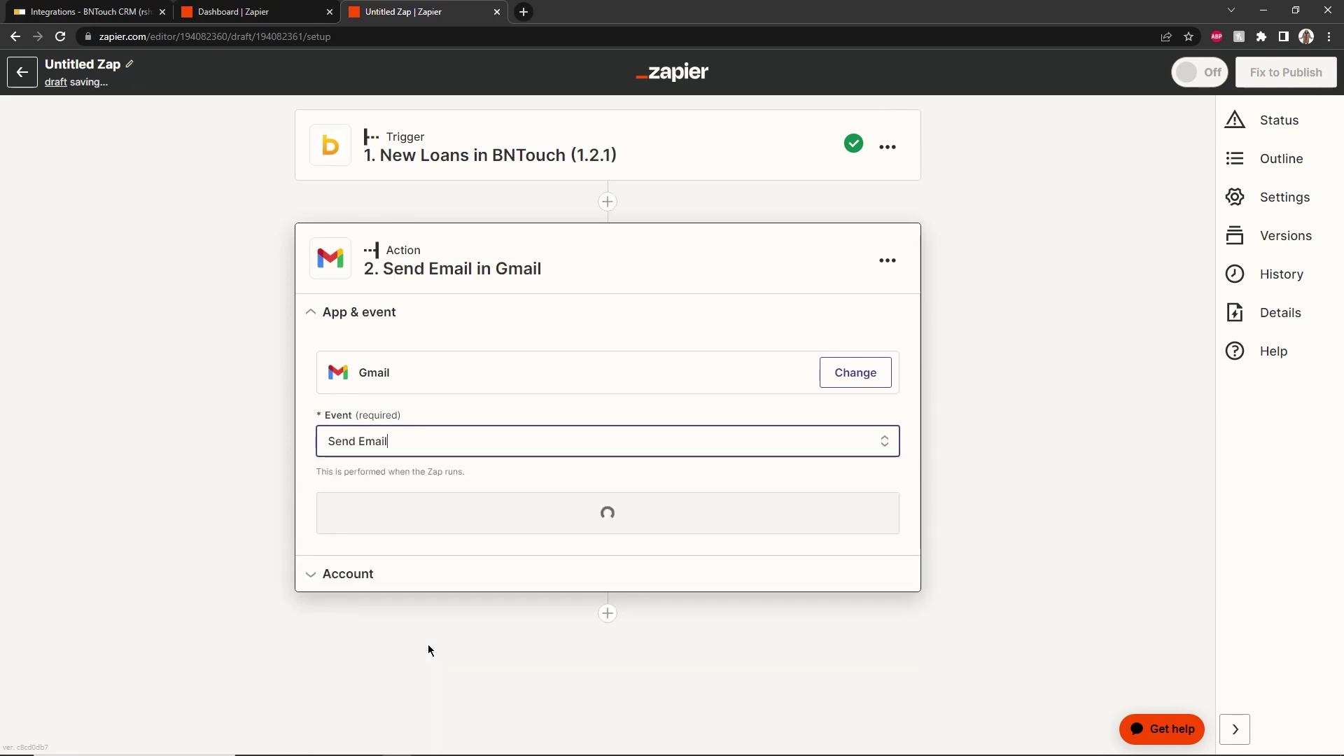
pyautogui.click(450, 517)
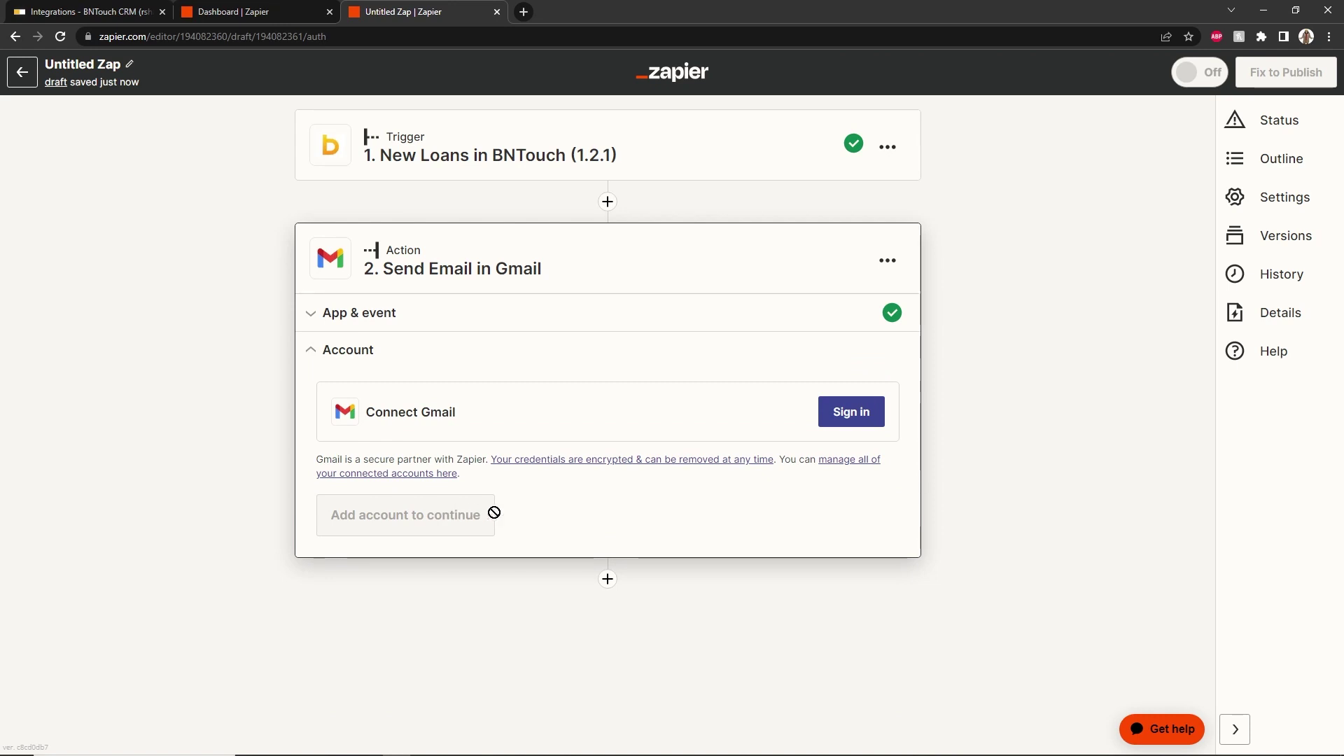
pyautogui.click(857, 413)
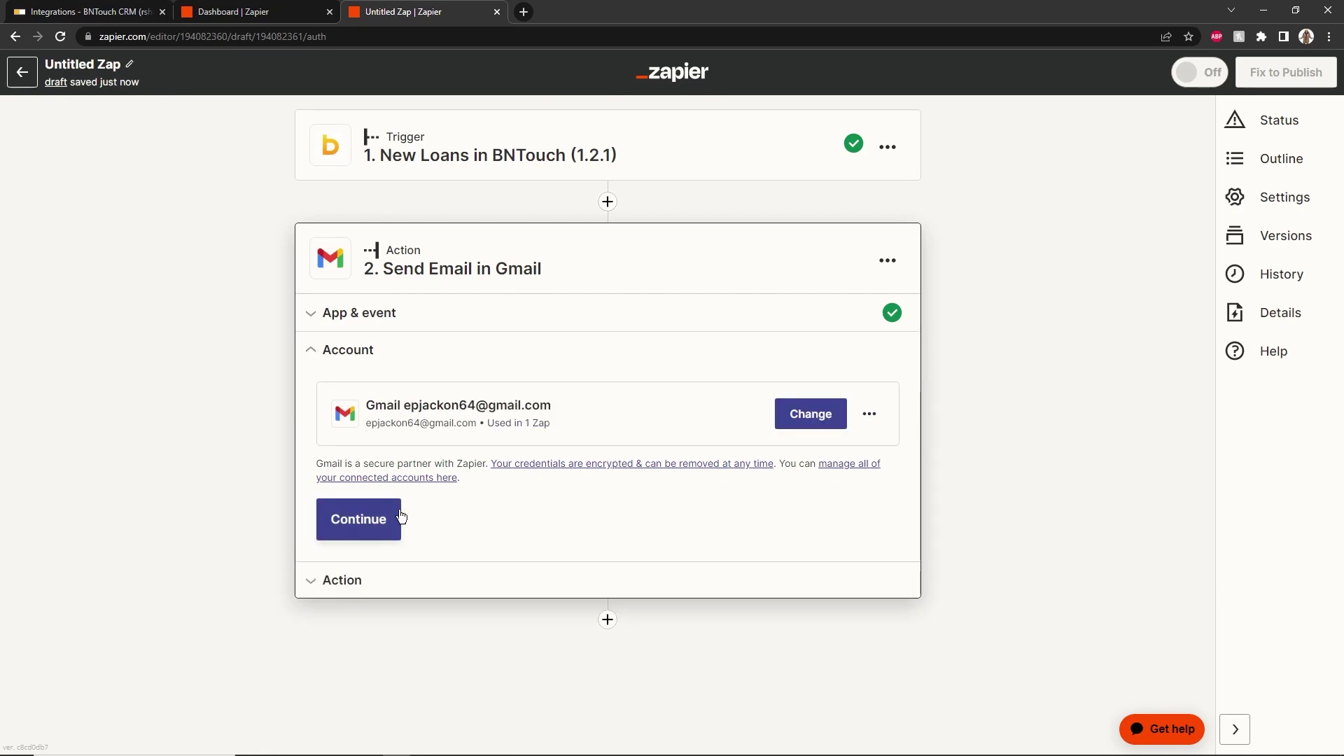
# Address the email to the recipient's Gmail address with subject 'New Loan' plus the borrower's first name
pyautogui.click(382, 522)
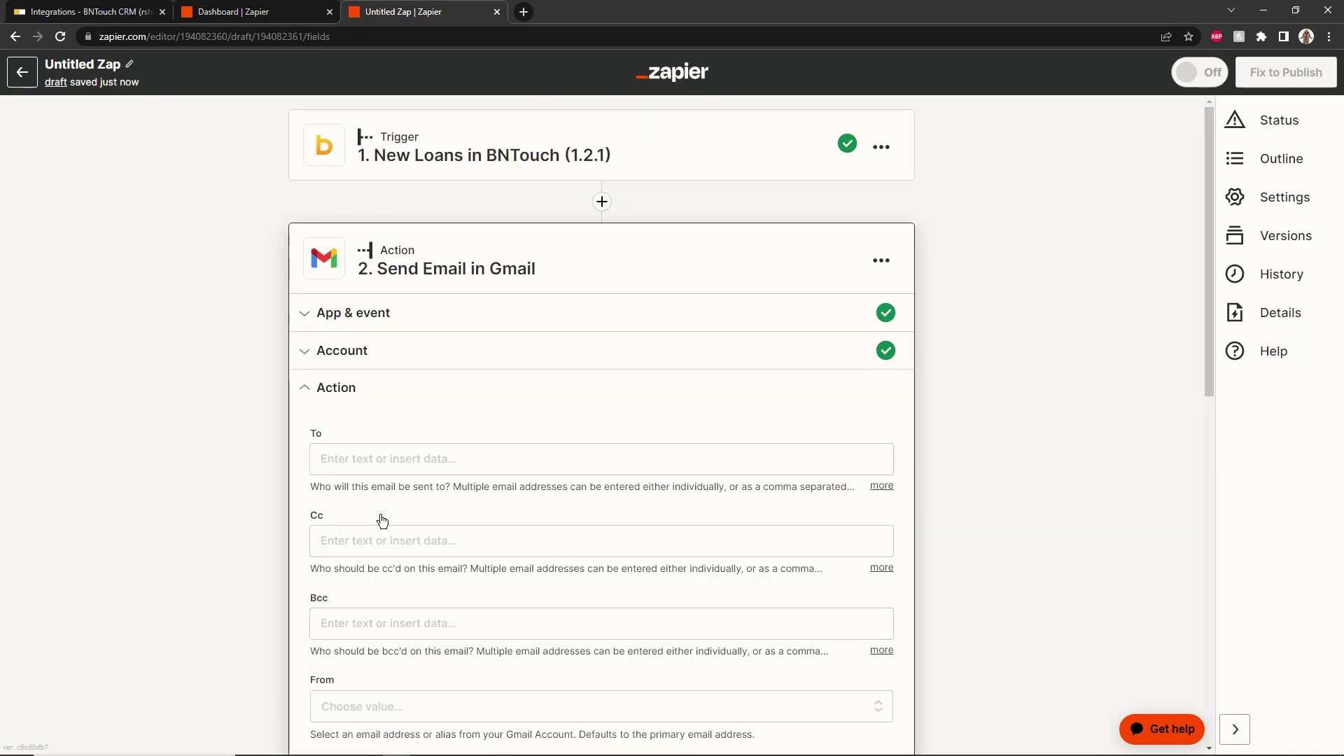
pyautogui.click(380, 459)
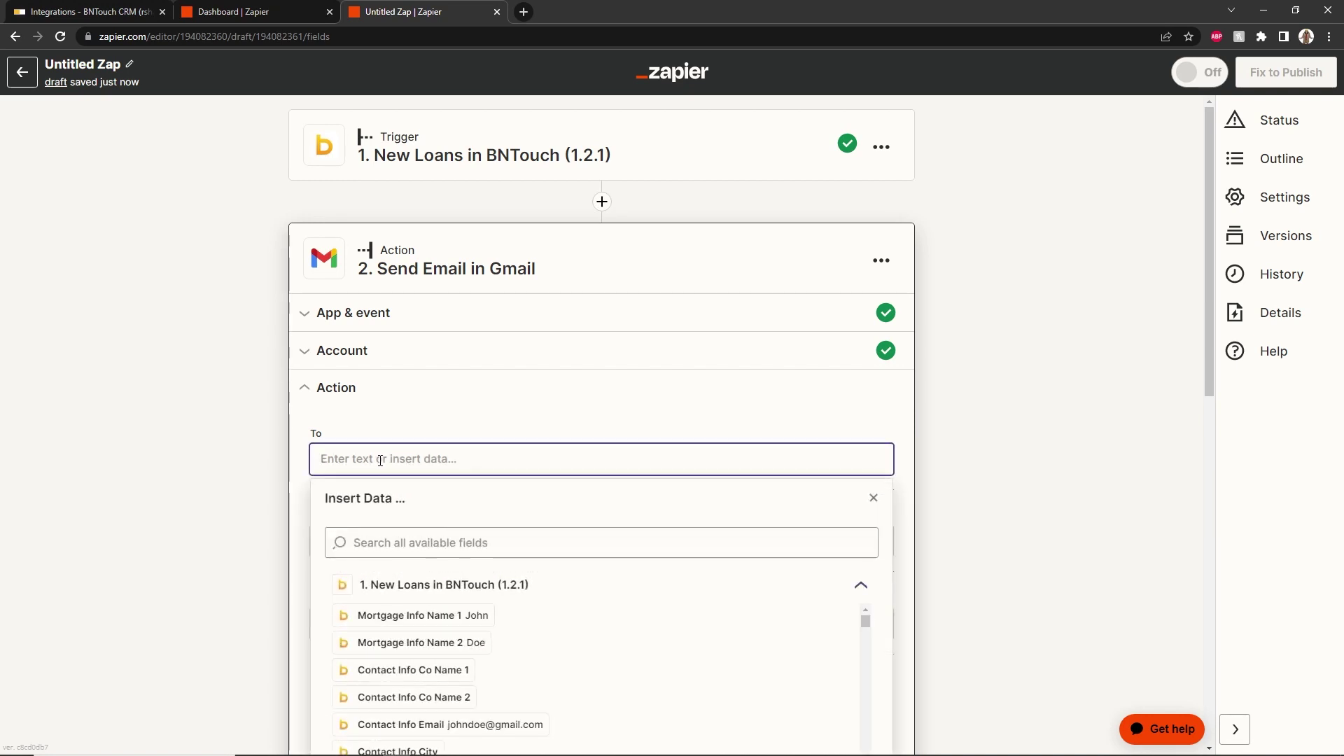
pyautogui.click(404, 426)
pyautogui.scroll(-7, 404, 424)
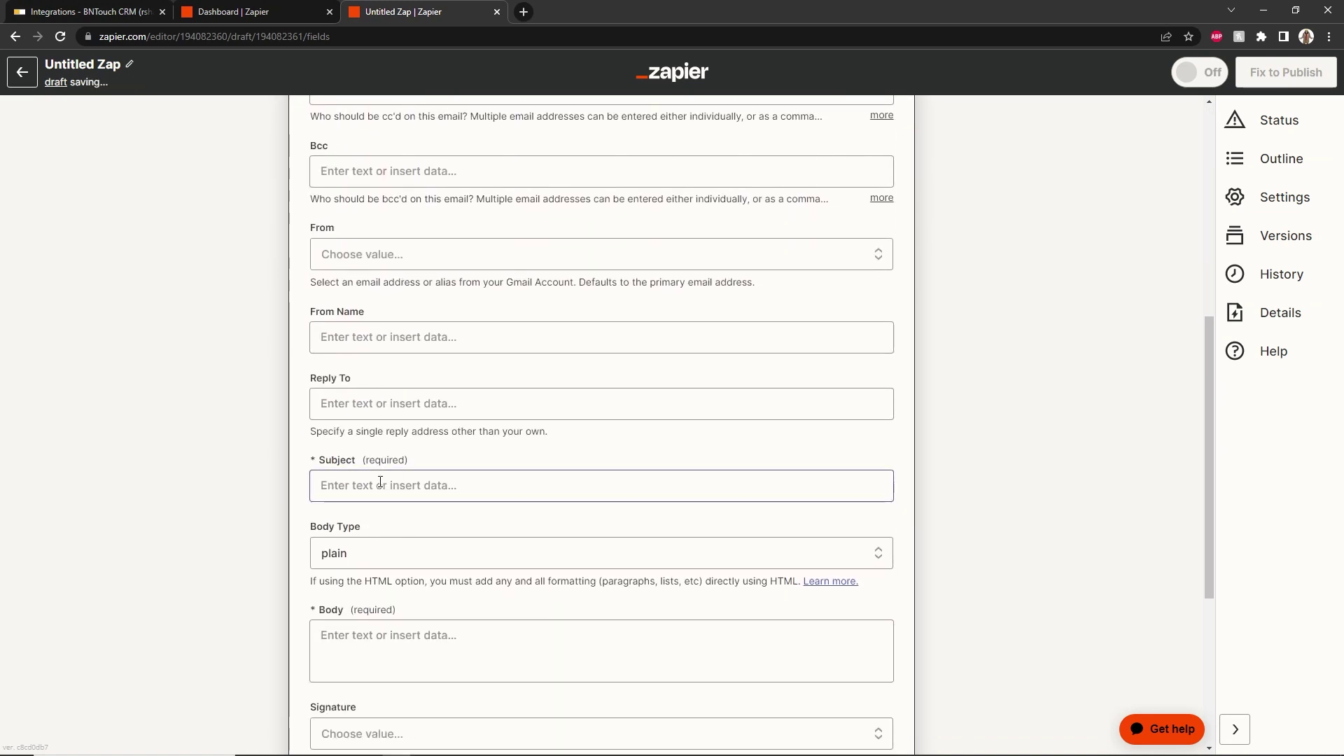
pyautogui.click(380, 484)
pyautogui.write('New Loan')
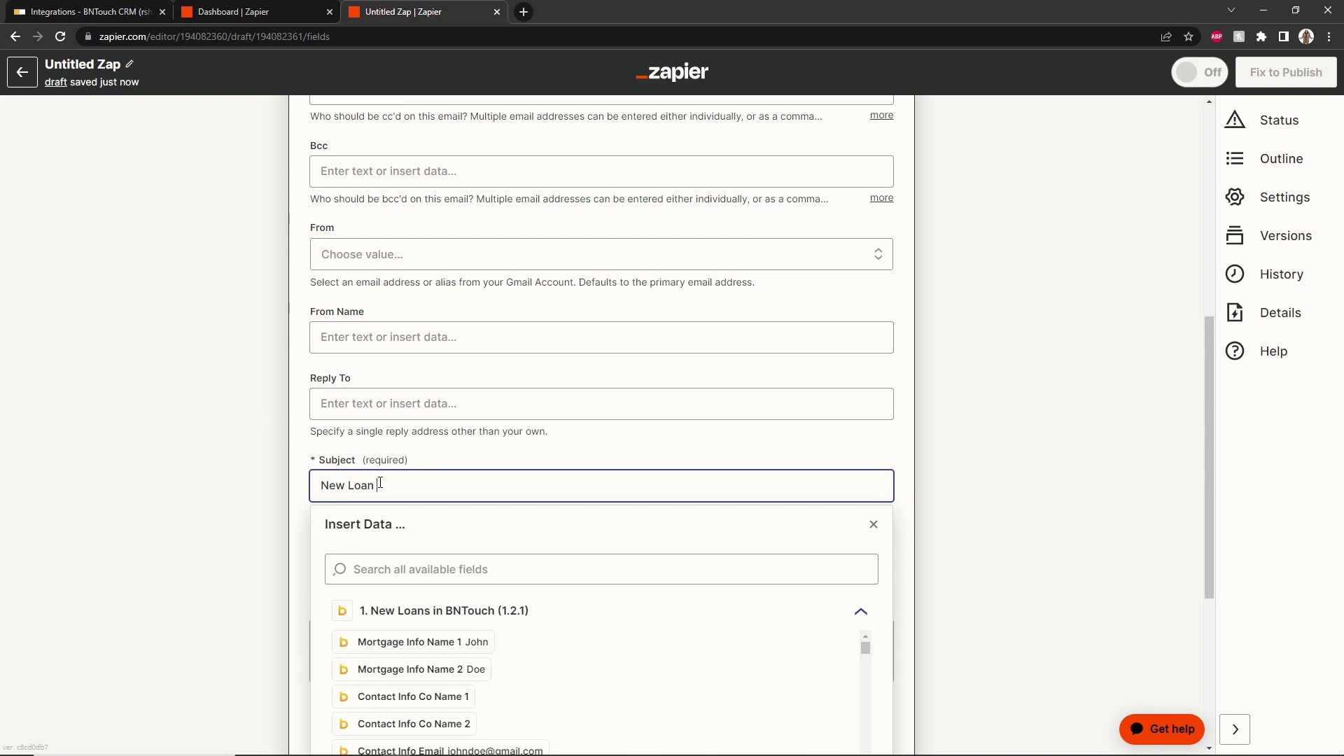
pyautogui.click(412, 641)
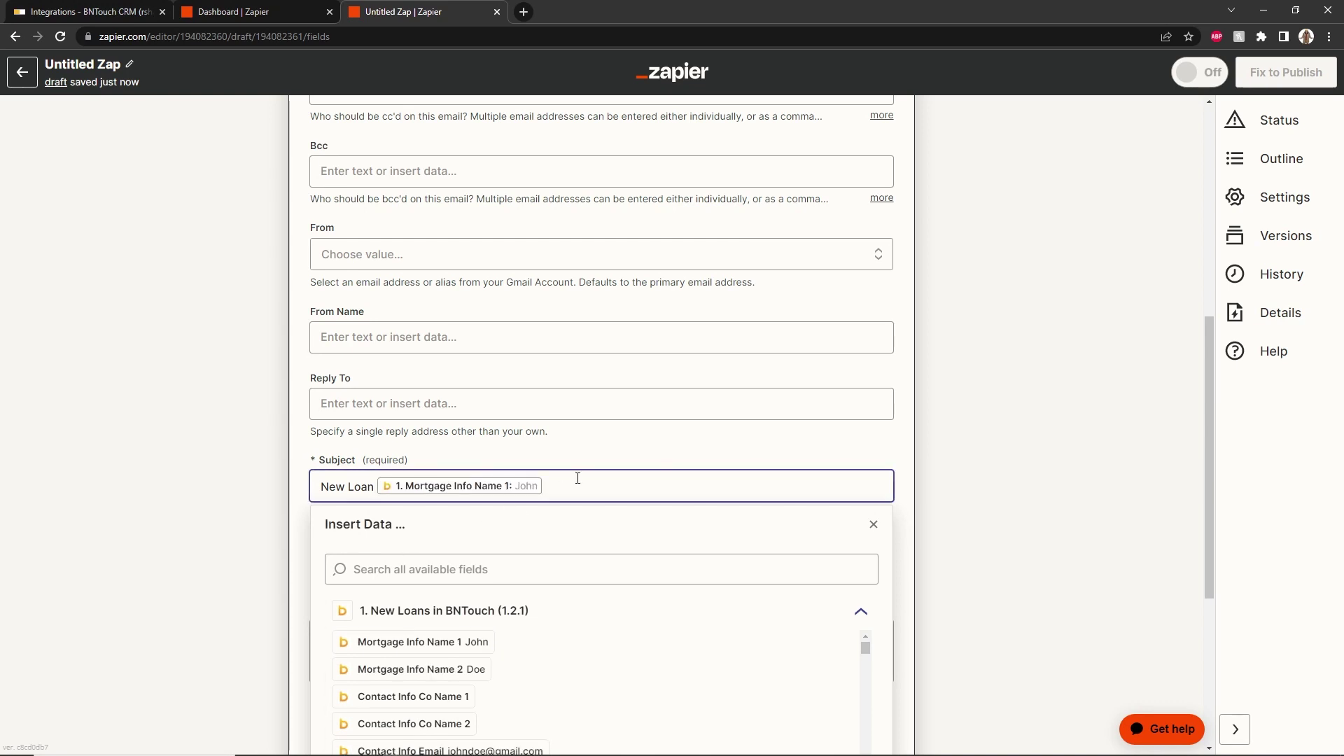
pyautogui.click(872, 525)
pyautogui.scroll(-4, 672, 510)
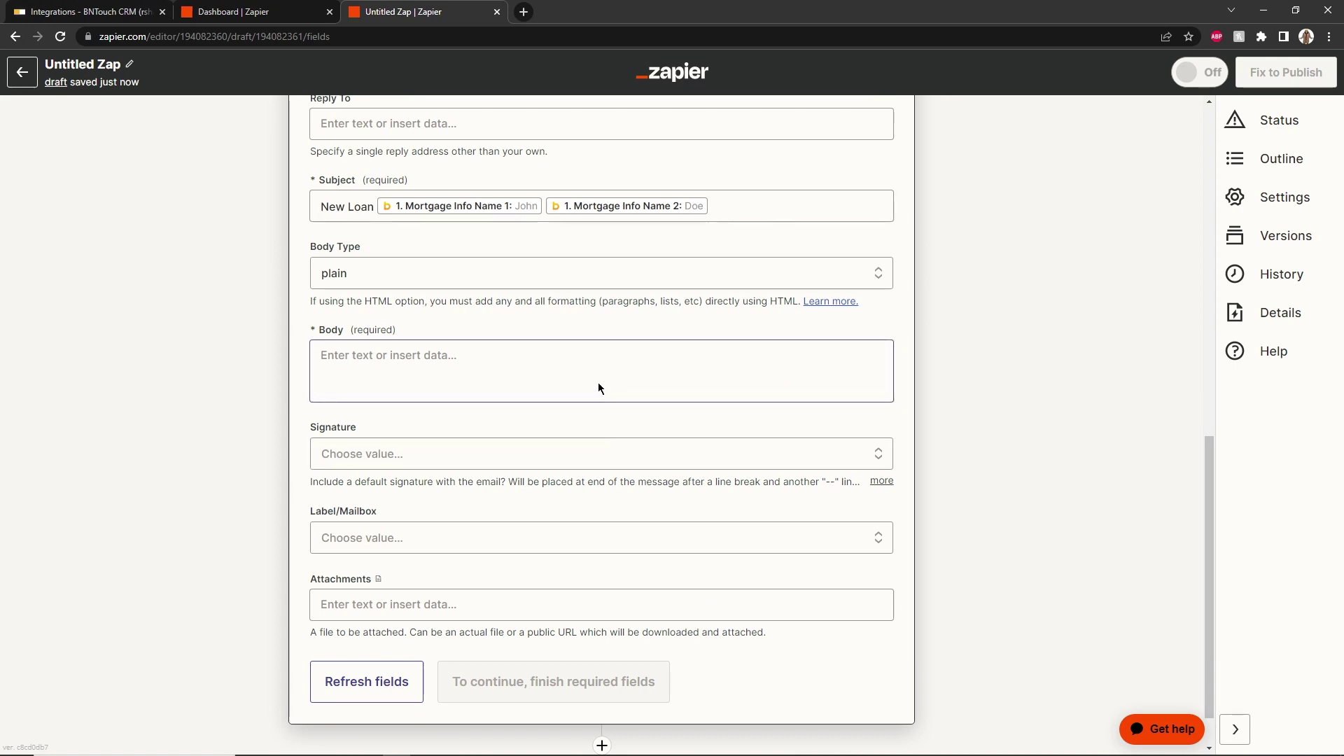
# Paste the prepared new-loan message into the body and send a test email
pyautogui.click(560, 354)
pyautogui.hotkey('ctrl', 'v')
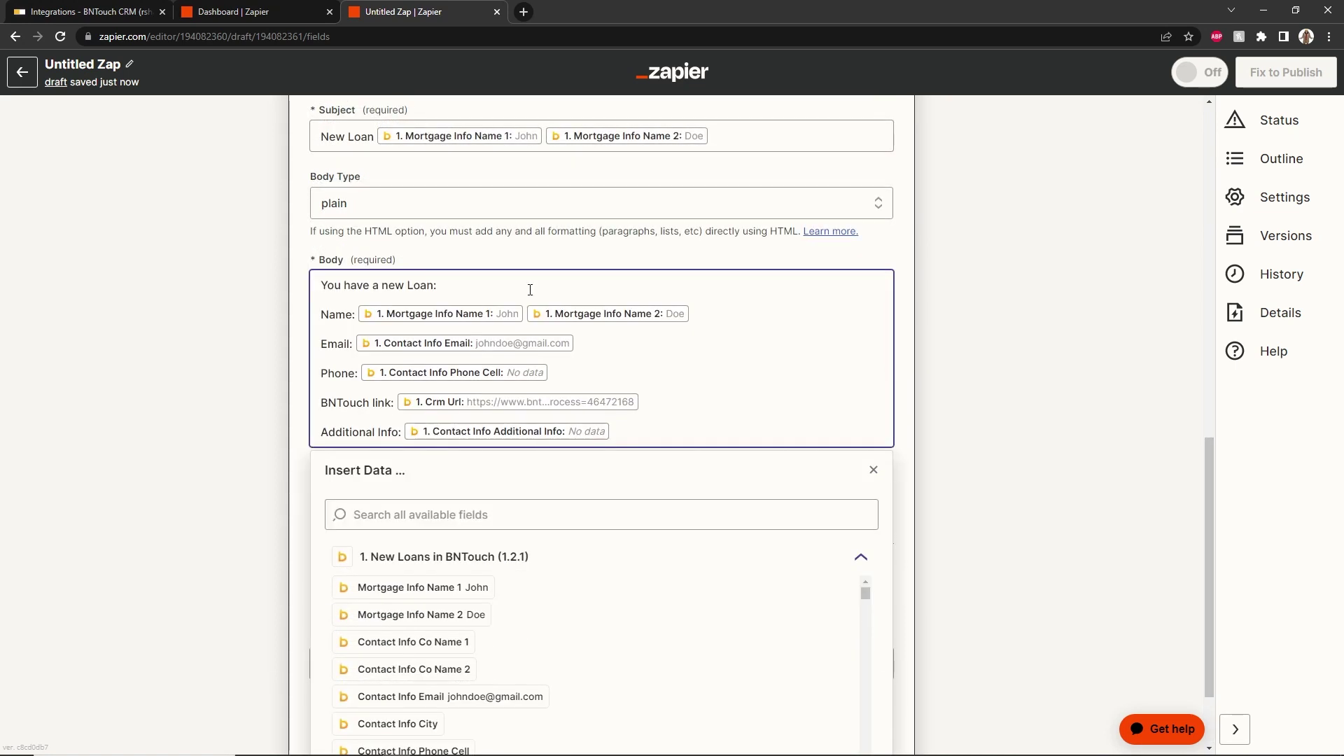
pyautogui.click(871, 469)
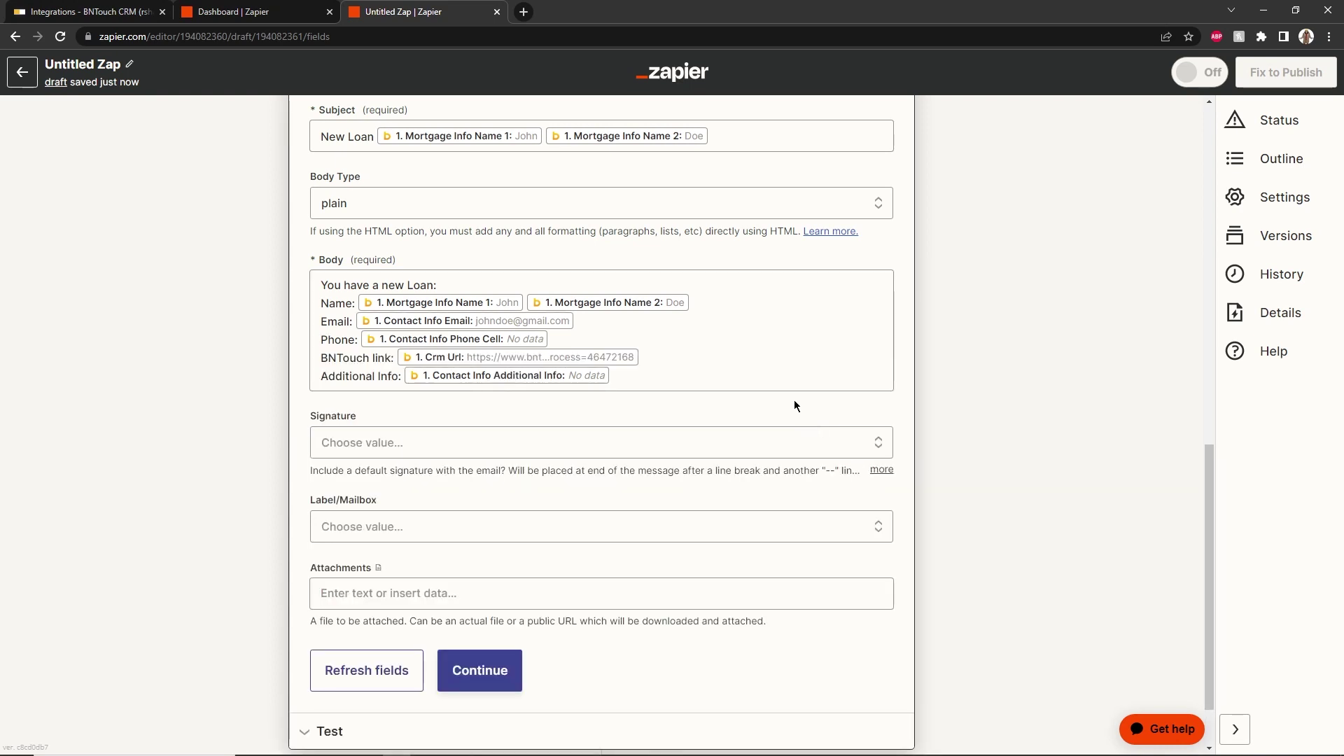
pyautogui.click(492, 670)
pyautogui.scroll(-5, 540, 636)
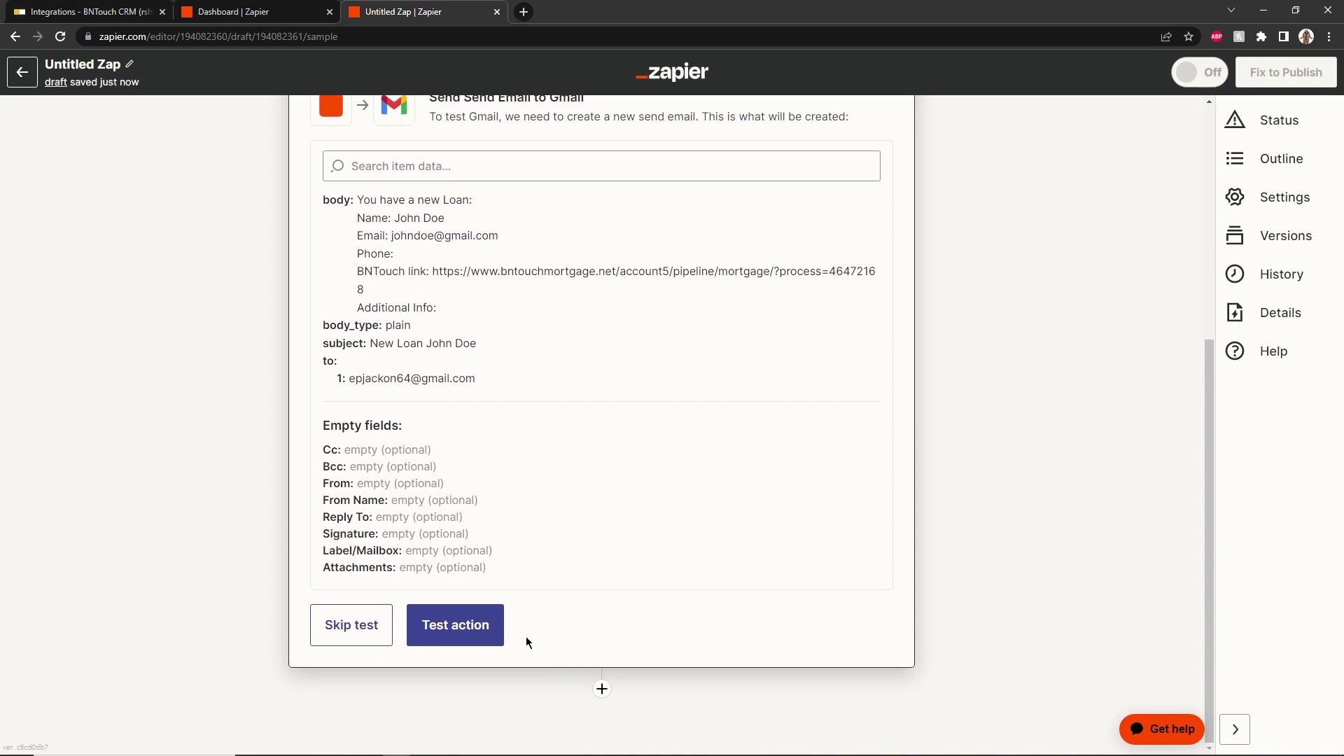
pyautogui.click(464, 637)
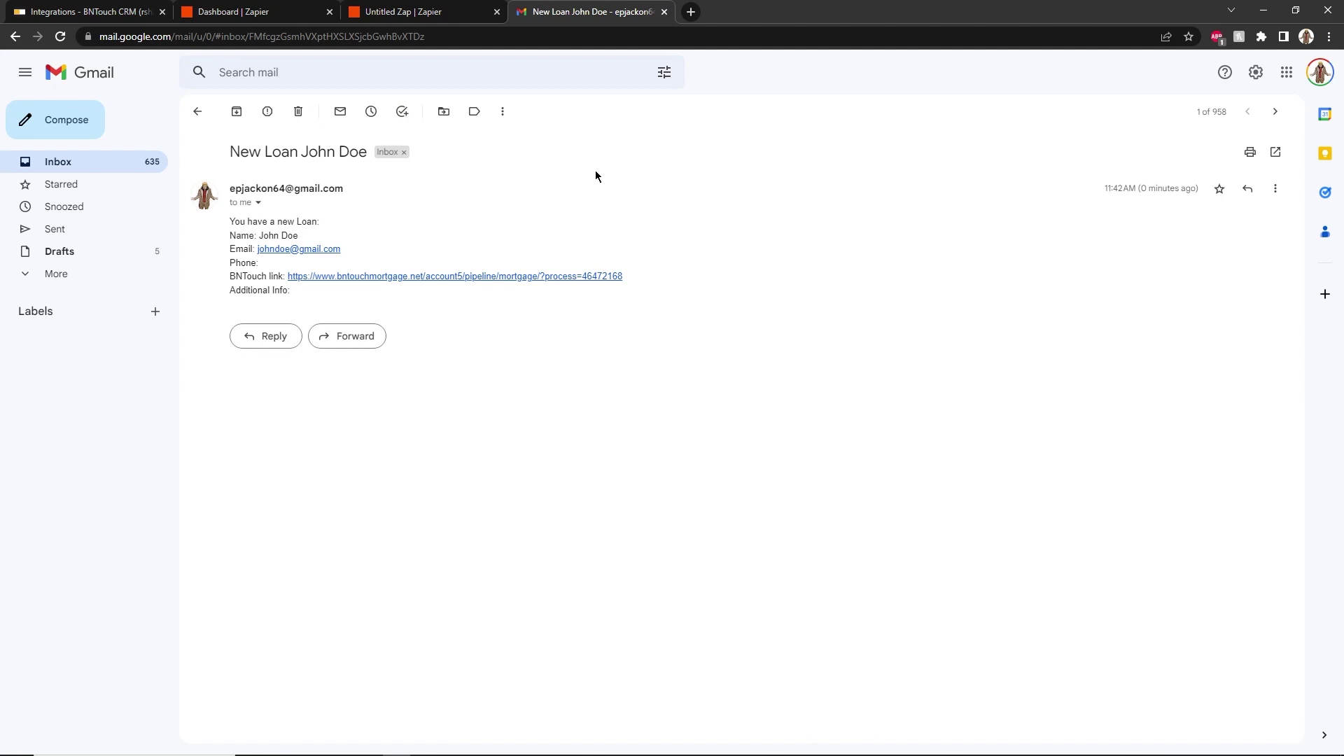
# Publish the Zap as v1, dismiss the congratulations message and return to My Zaps
pyautogui.click(663, 12)
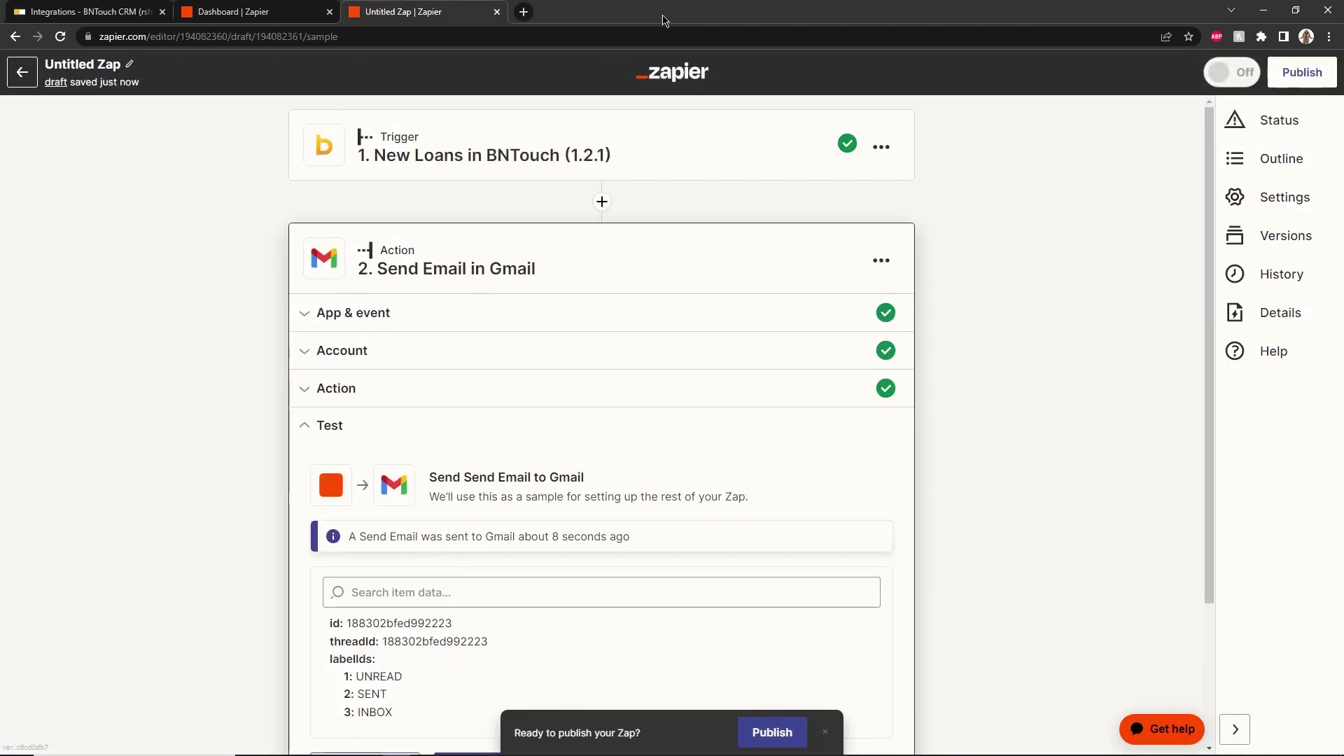
pyautogui.scroll(-3, 639, 245)
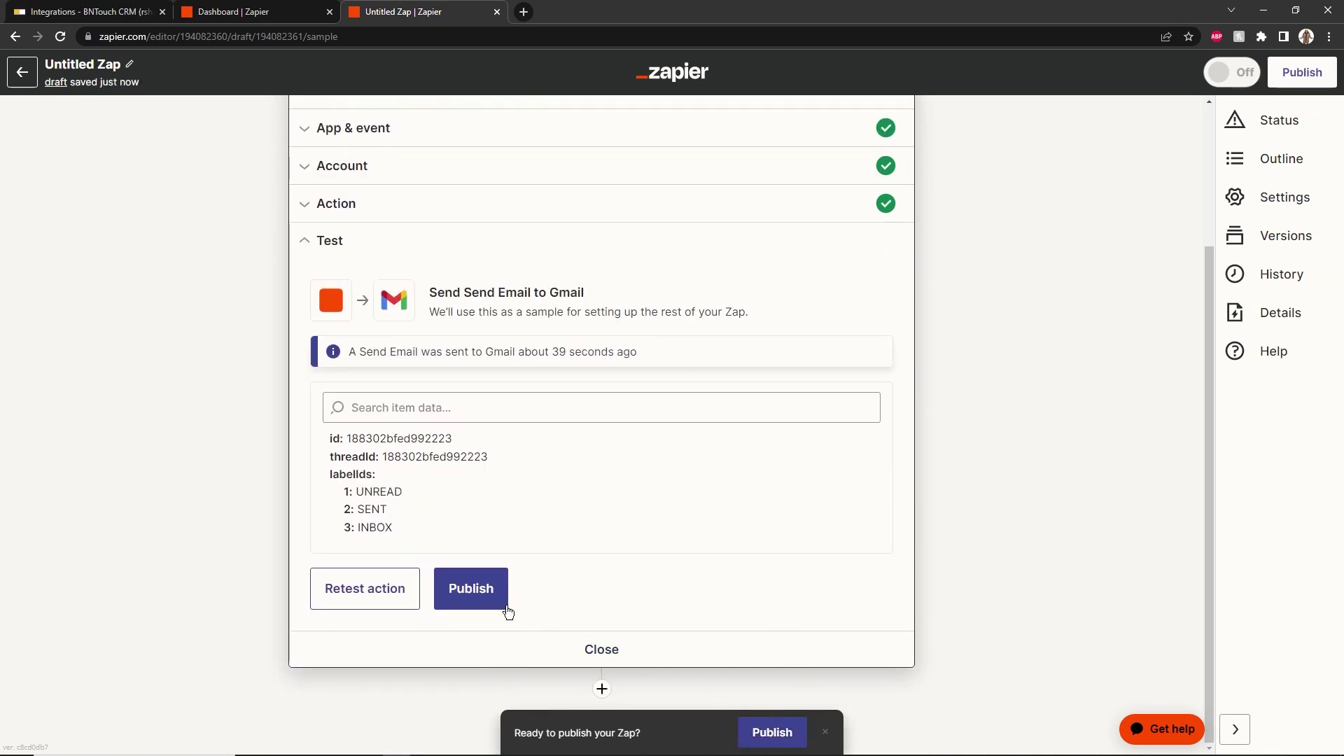
pyautogui.click(482, 599)
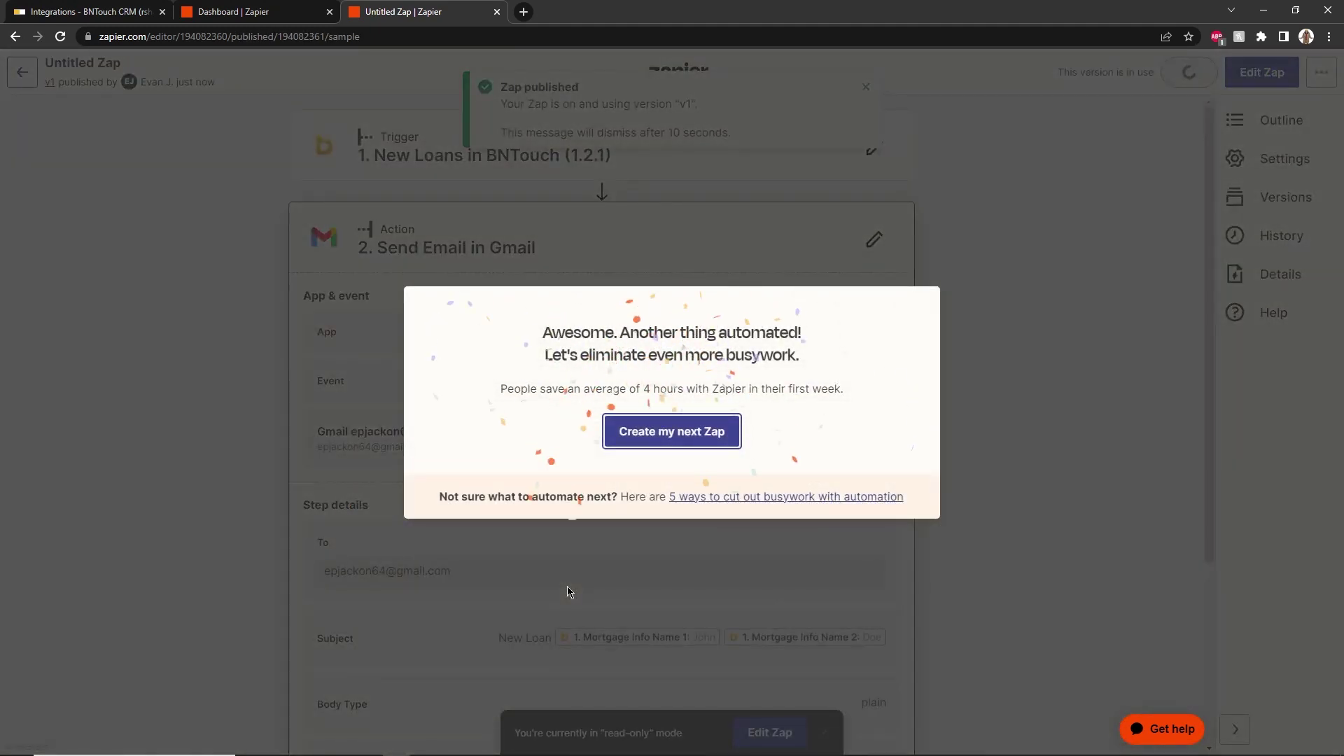
pyautogui.click(566, 591)
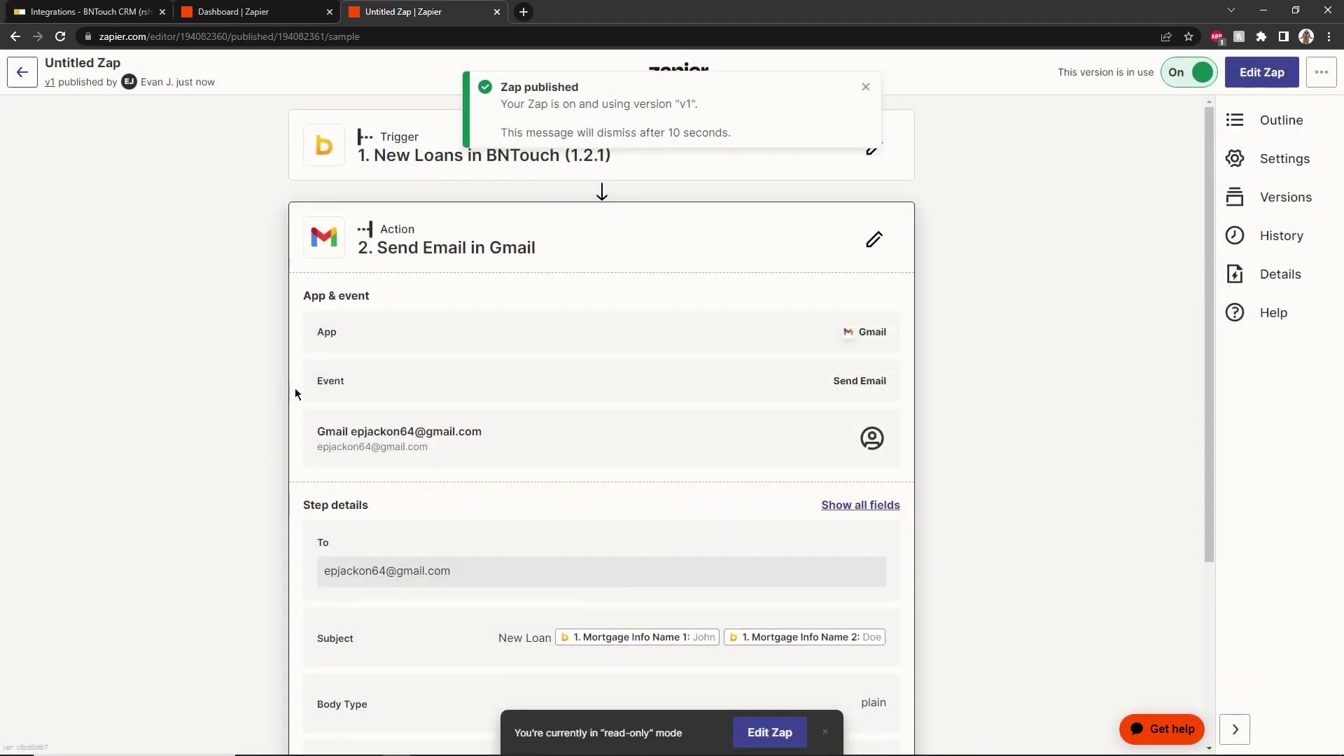
pyautogui.click(22, 72)
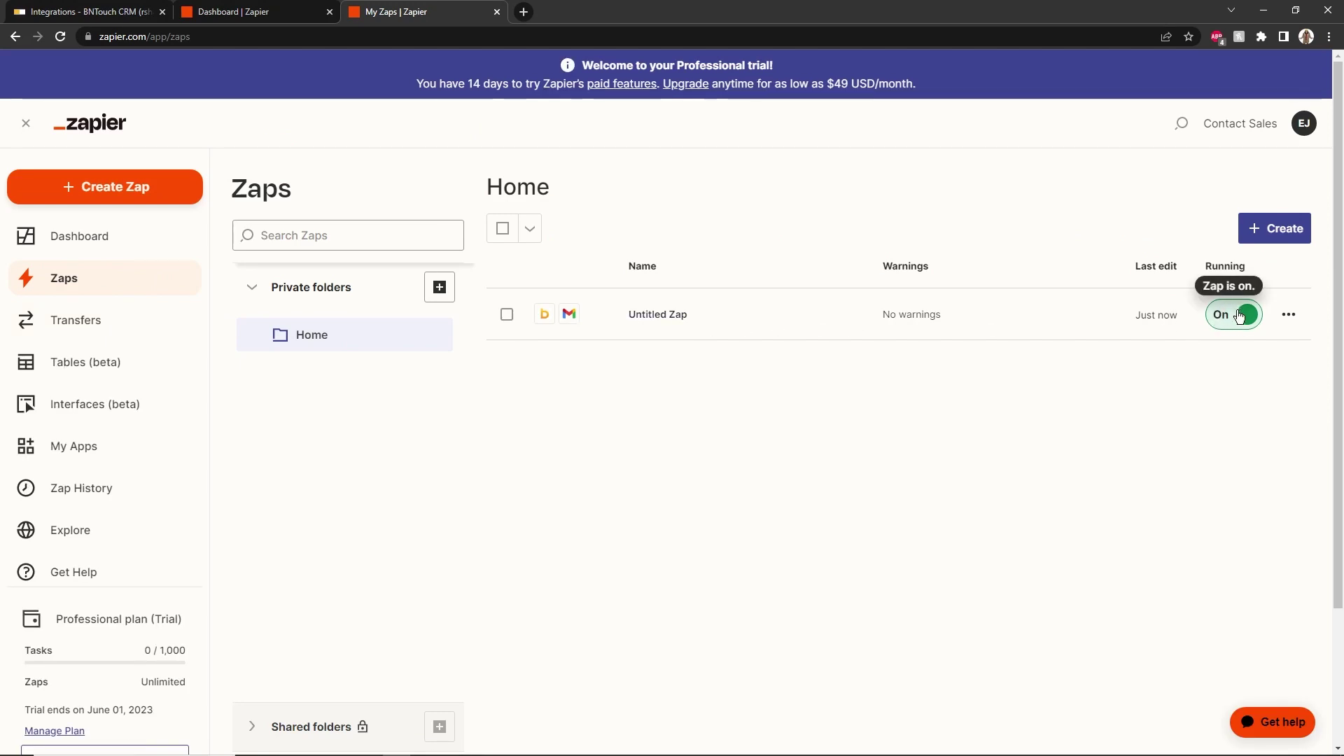
# In BNTouch, start a new mortgage client and enter the borrower's first and last name
pyautogui.click(98, 11)
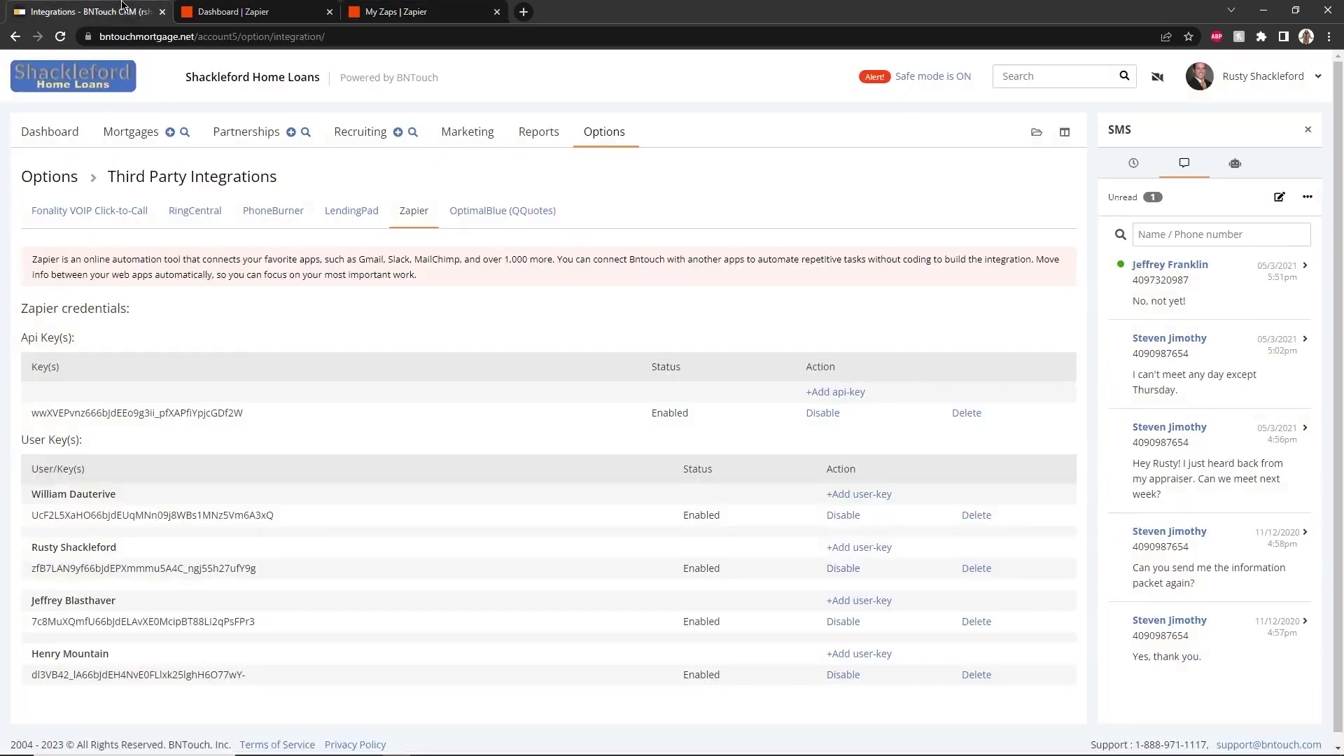
pyautogui.click(170, 132)
pyautogui.click(206, 387)
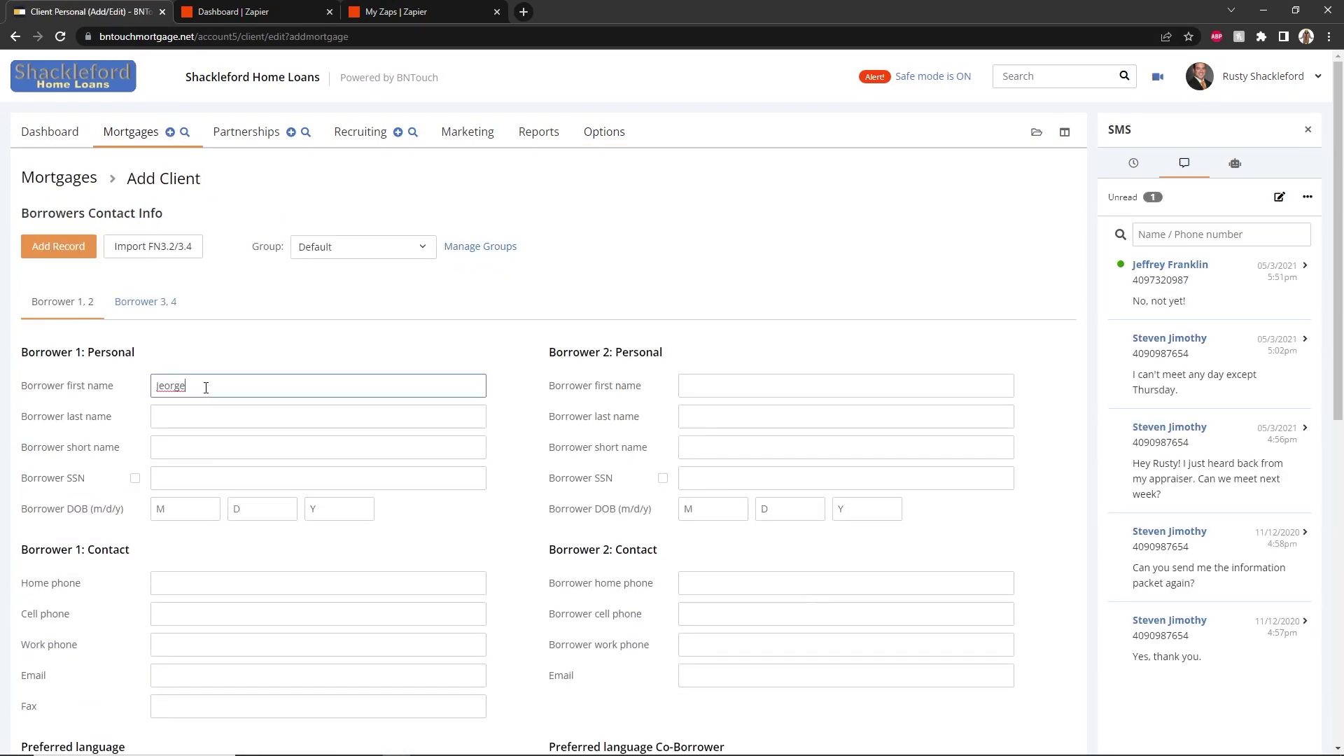
pyautogui.click(199, 416)
pyautogui.write('Busche')
pyautogui.scroll(-7, 512, 476)
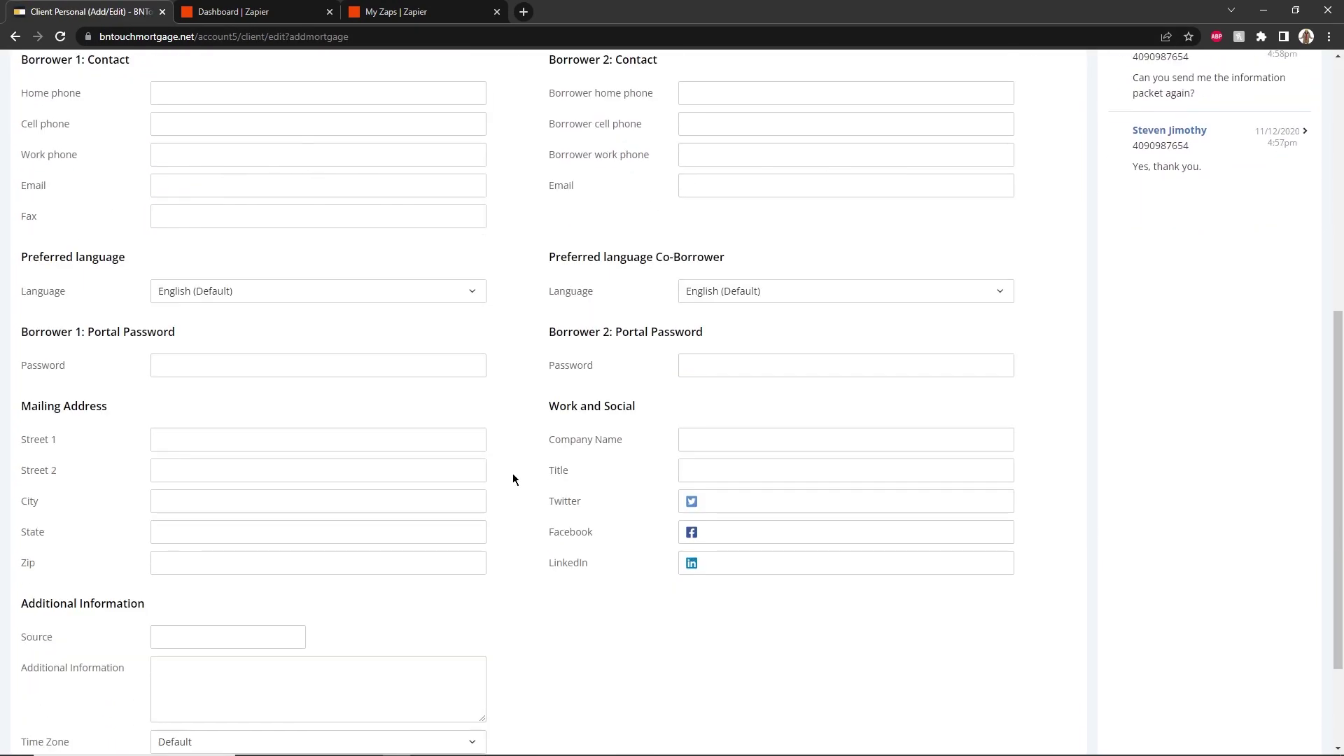
# Set Source to 'Zapier Example', save the record, and set Marketing Sequence to Application
pyautogui.click(274, 636)
pyautogui.write('Zapier Example')
pyautogui.scroll(-3, 209, 658)
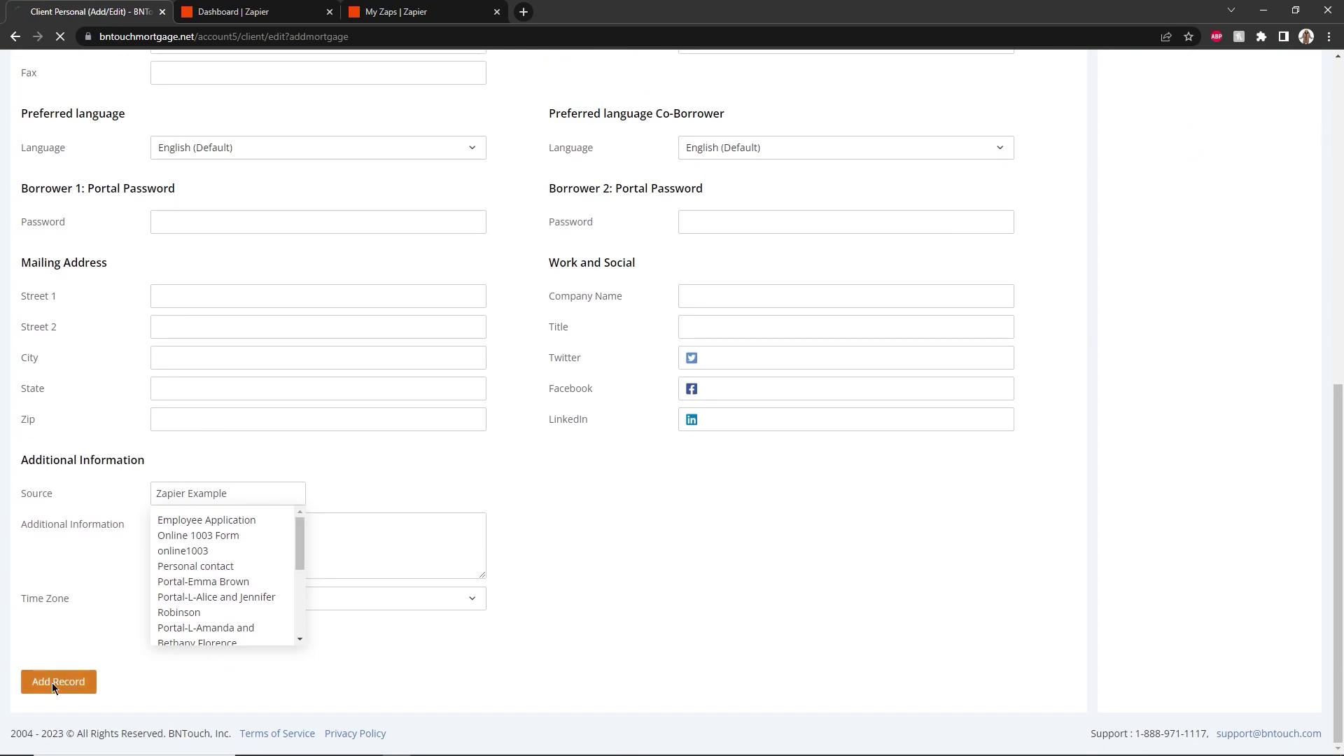
pyautogui.click(51, 679)
pyautogui.click(167, 403)
pyautogui.click(169, 470)
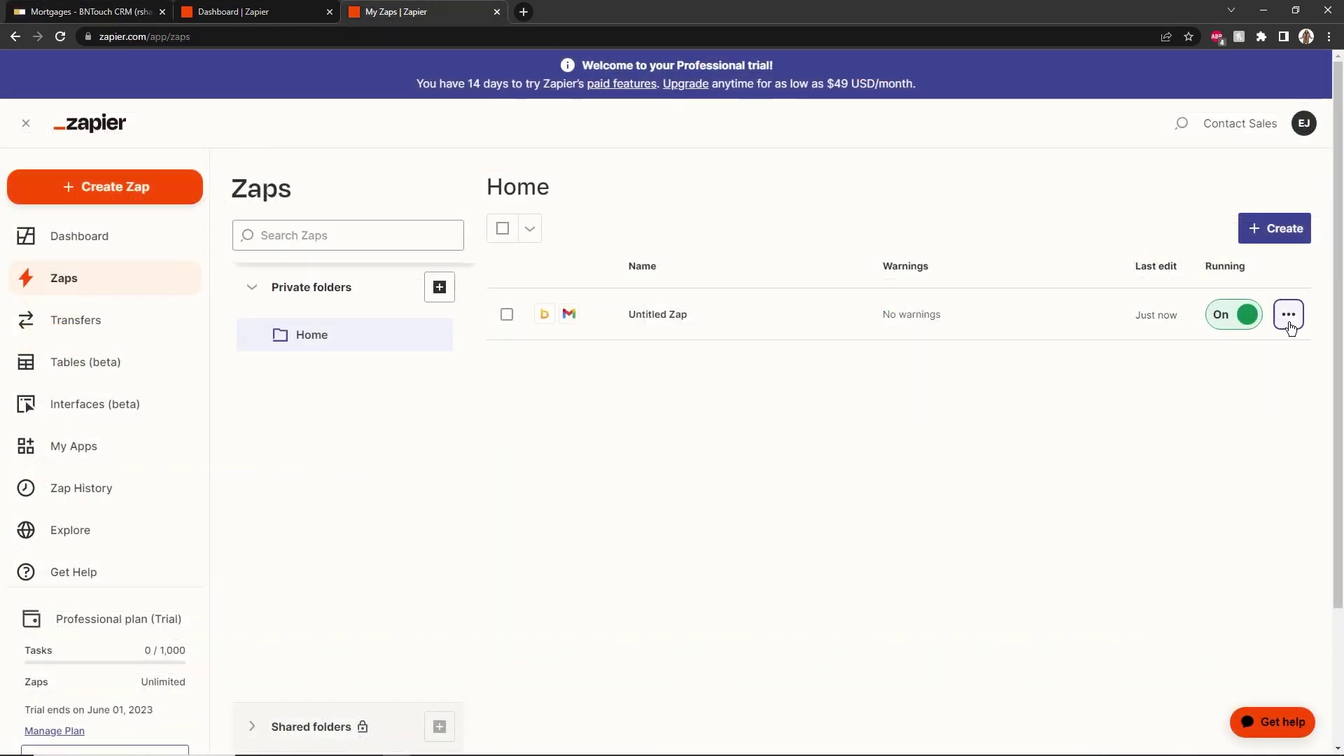
# Run the Untitled Zap manually from its actions menu on My Zaps
pyautogui.click(1288, 316)
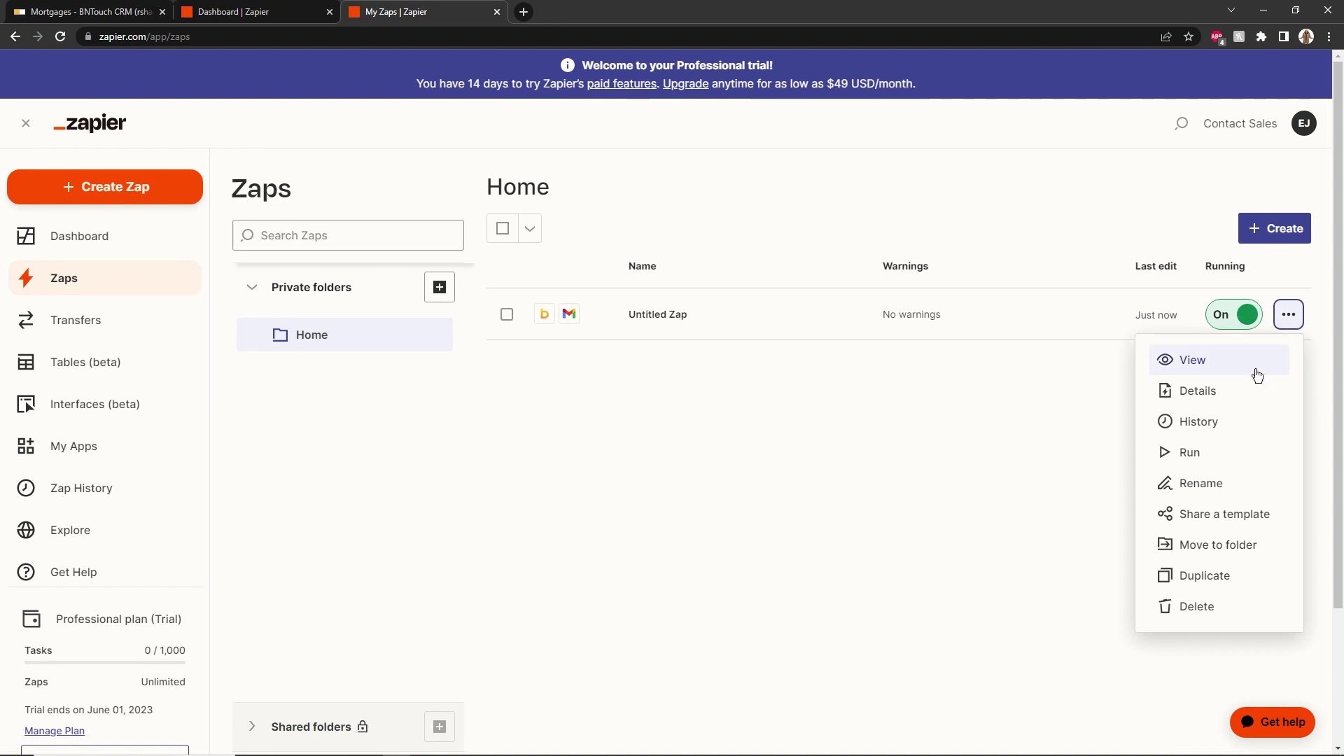
pyautogui.click(1227, 454)
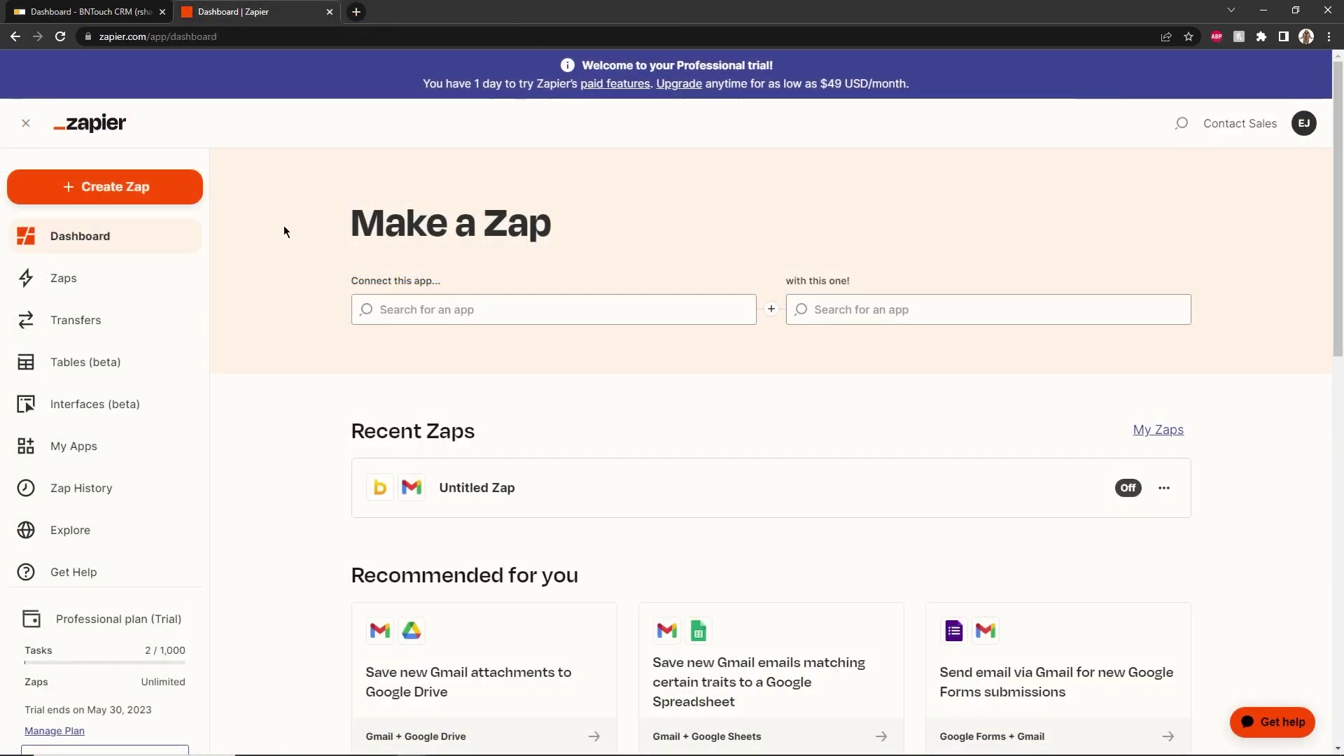
# Create a new Zap and name it 'New ToDo'
pyautogui.click(139, 198)
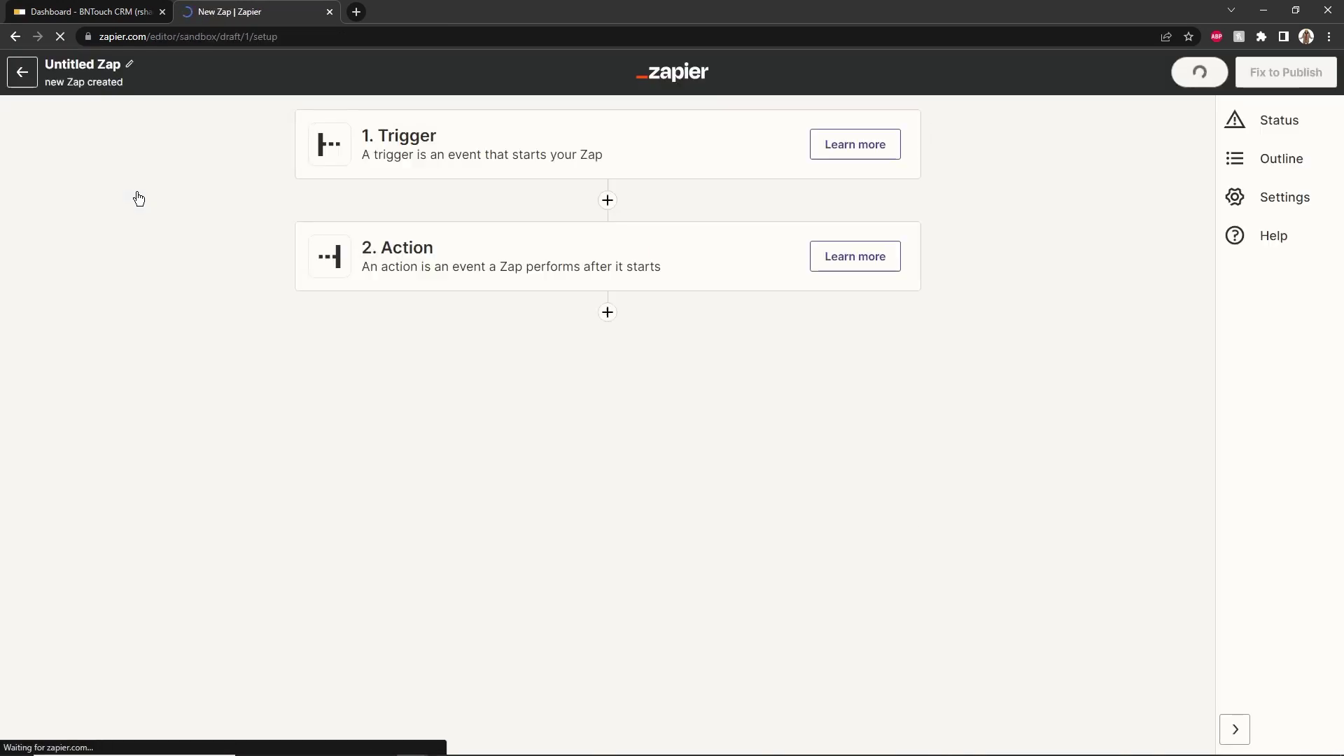
pyautogui.click(98, 65)
pyautogui.write('New To')
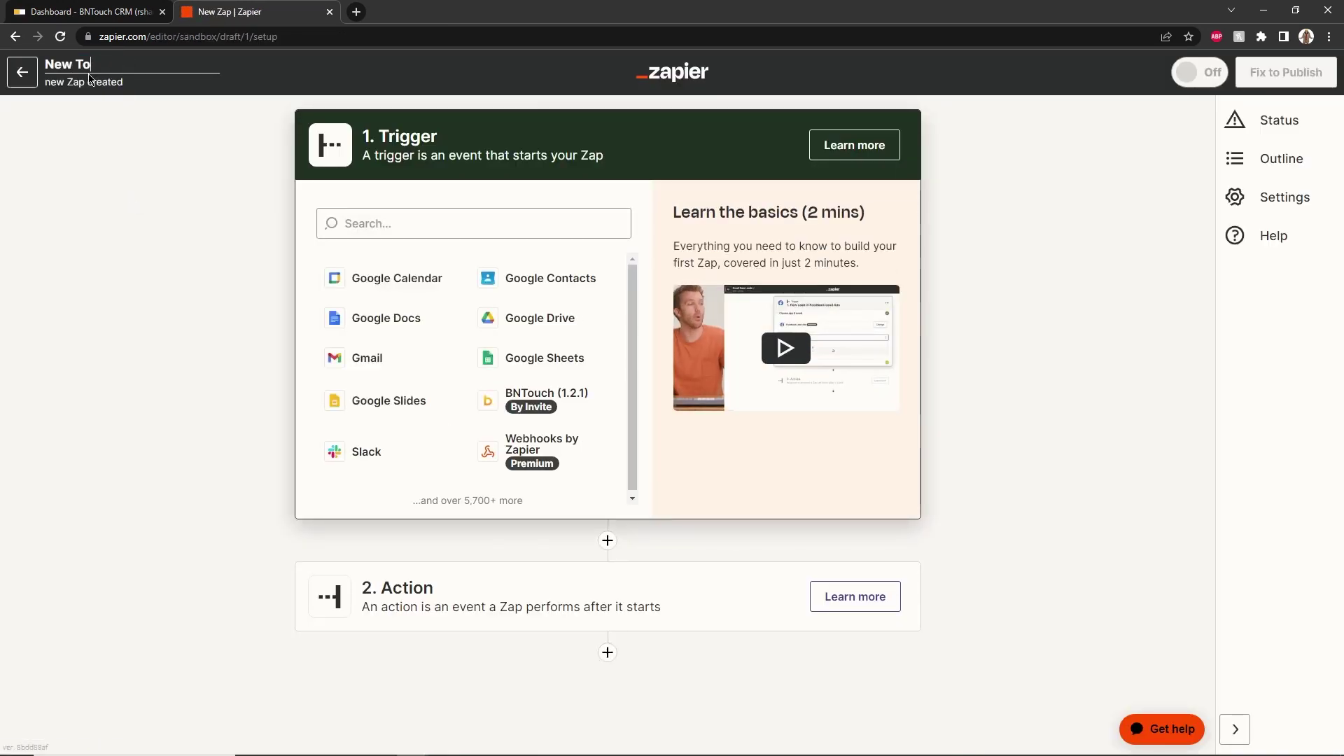
pyautogui.write('Do')
pyautogui.press('Return')
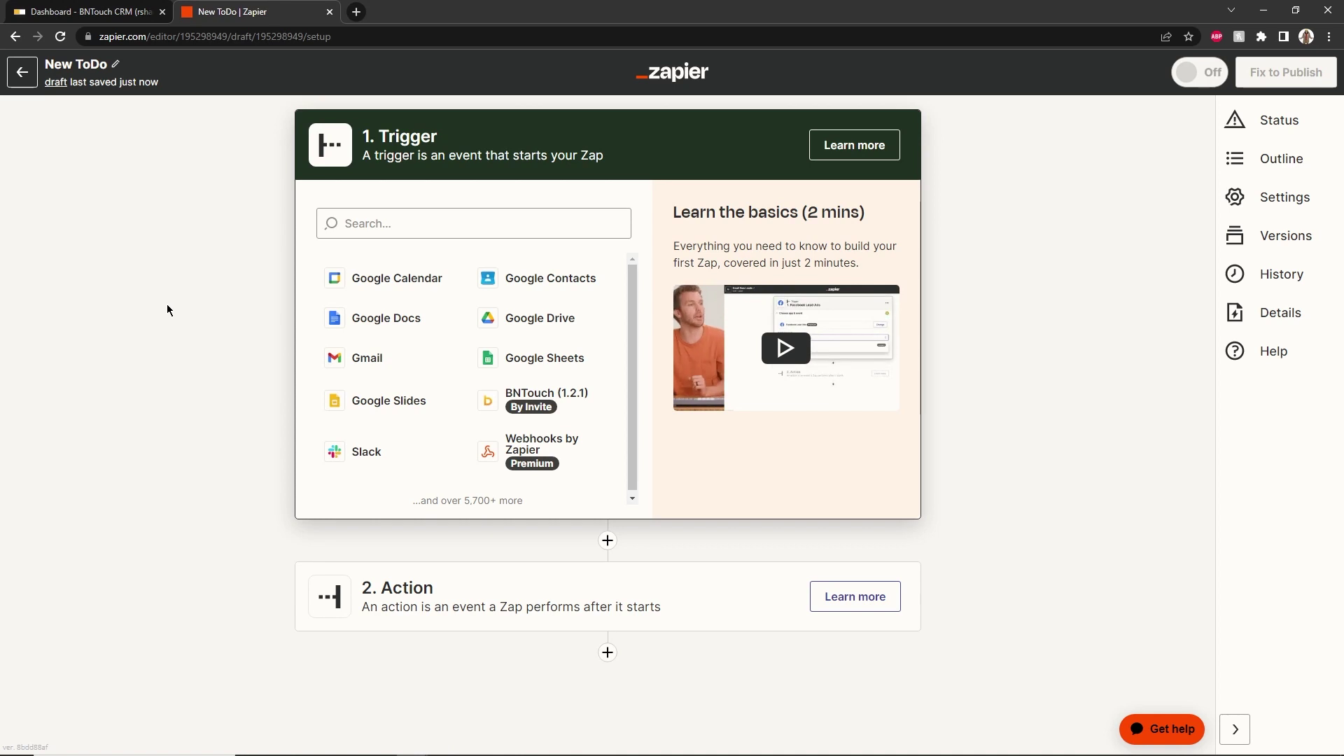
# Set the trigger to BNTouch New Loans, filtered to the Lead marketing sequence, and test it
pyautogui.click(567, 402)
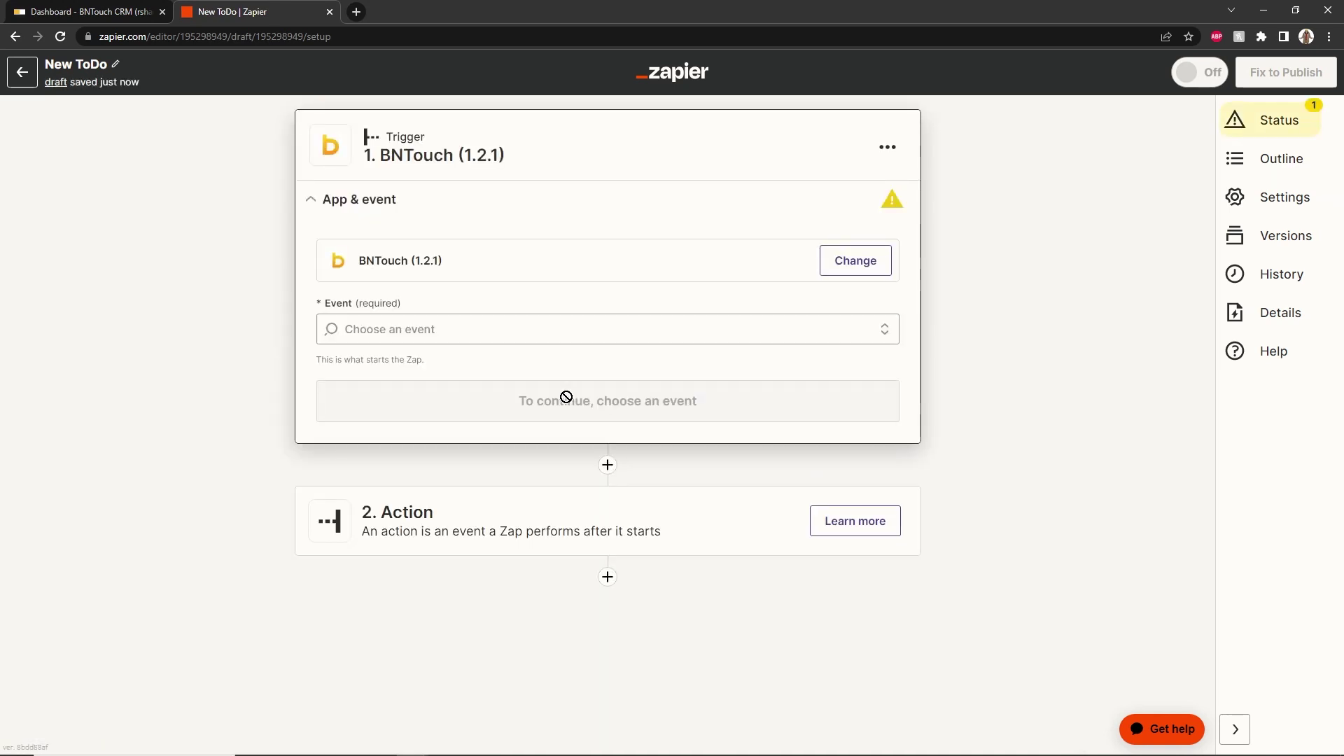
pyautogui.click(497, 325)
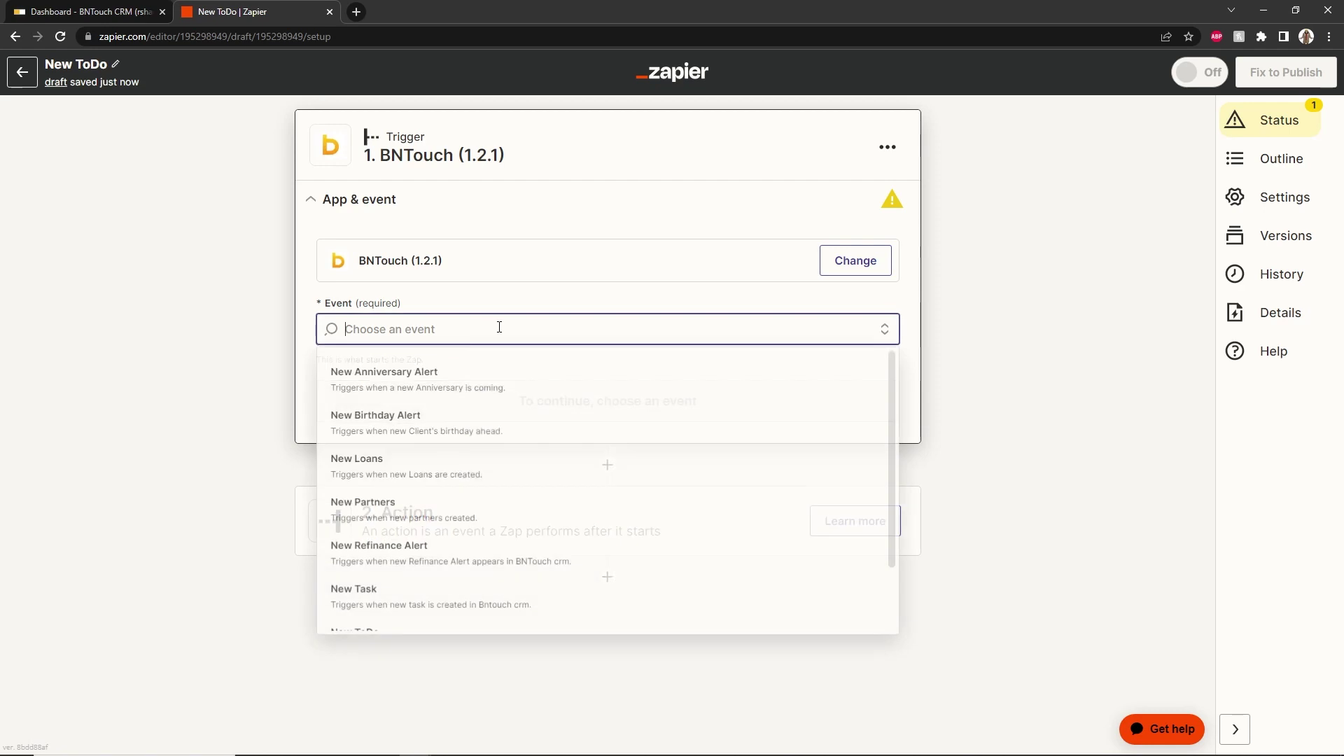
pyautogui.click(451, 464)
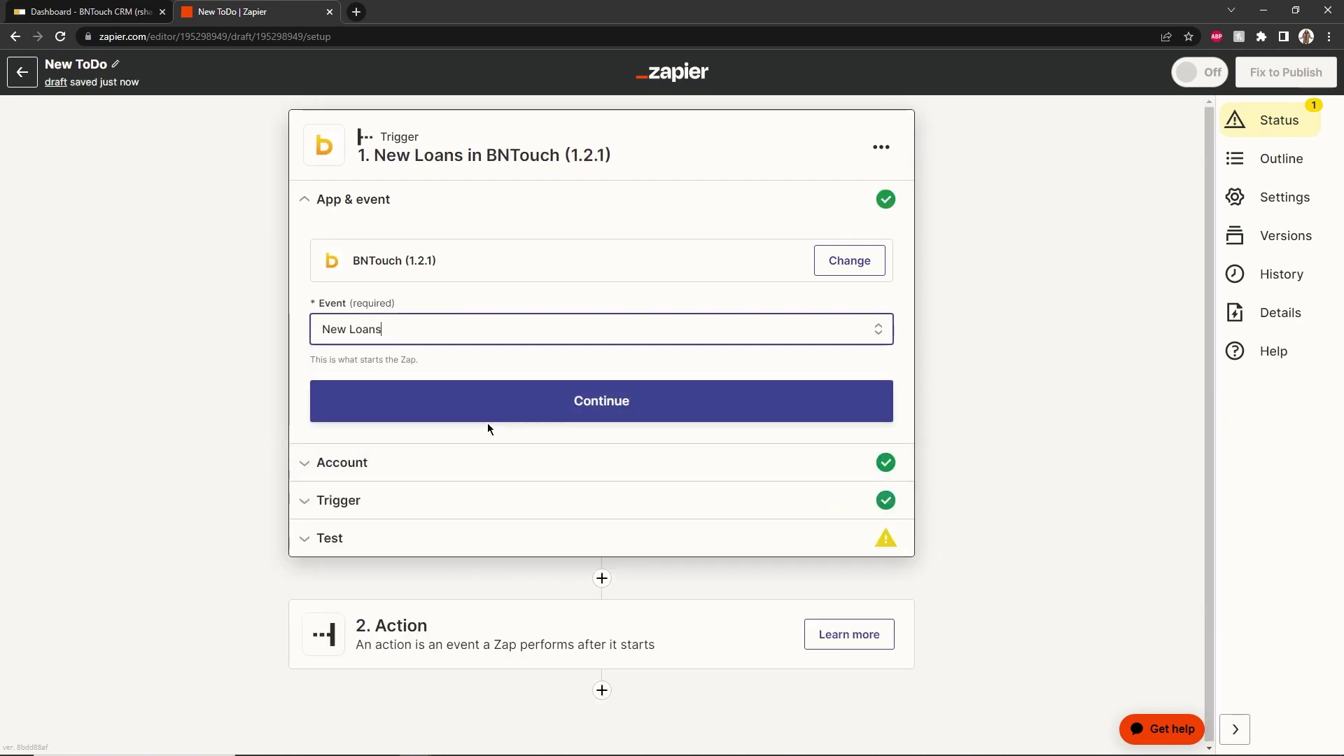
pyautogui.click(490, 416)
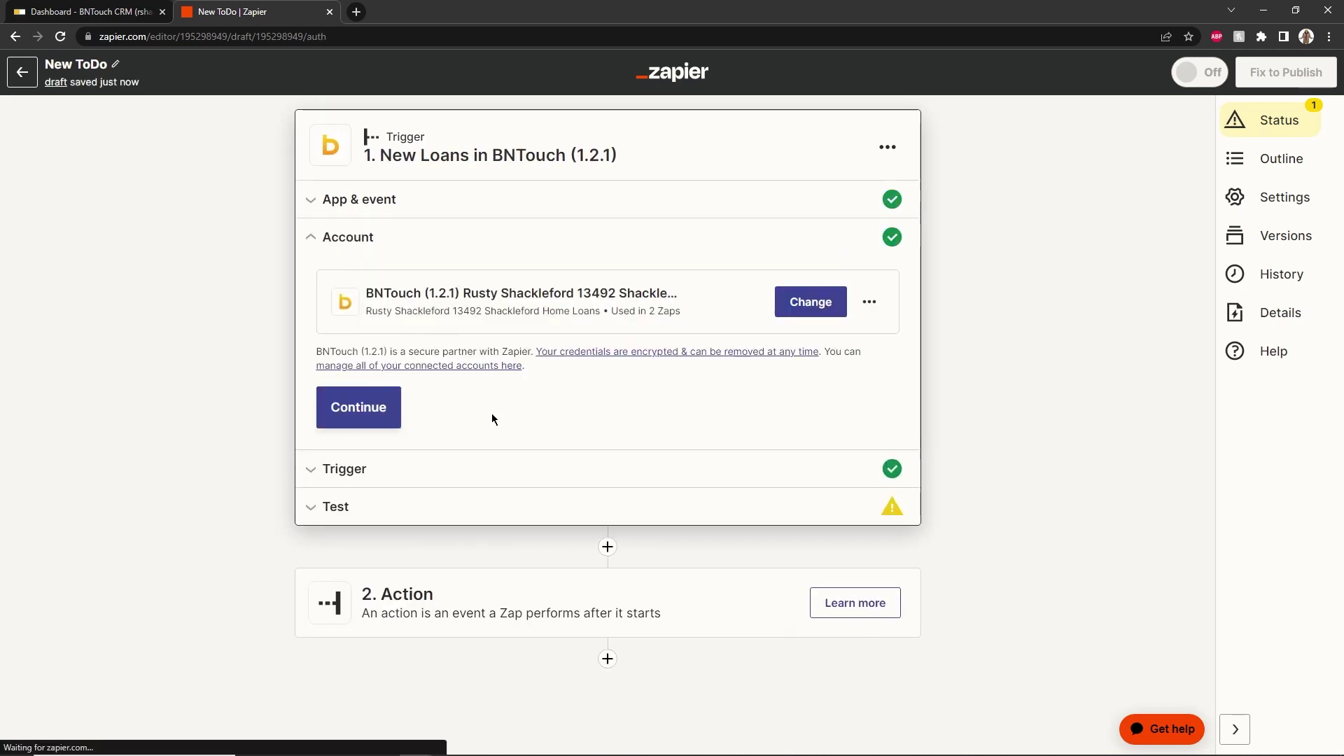
pyautogui.click(386, 415)
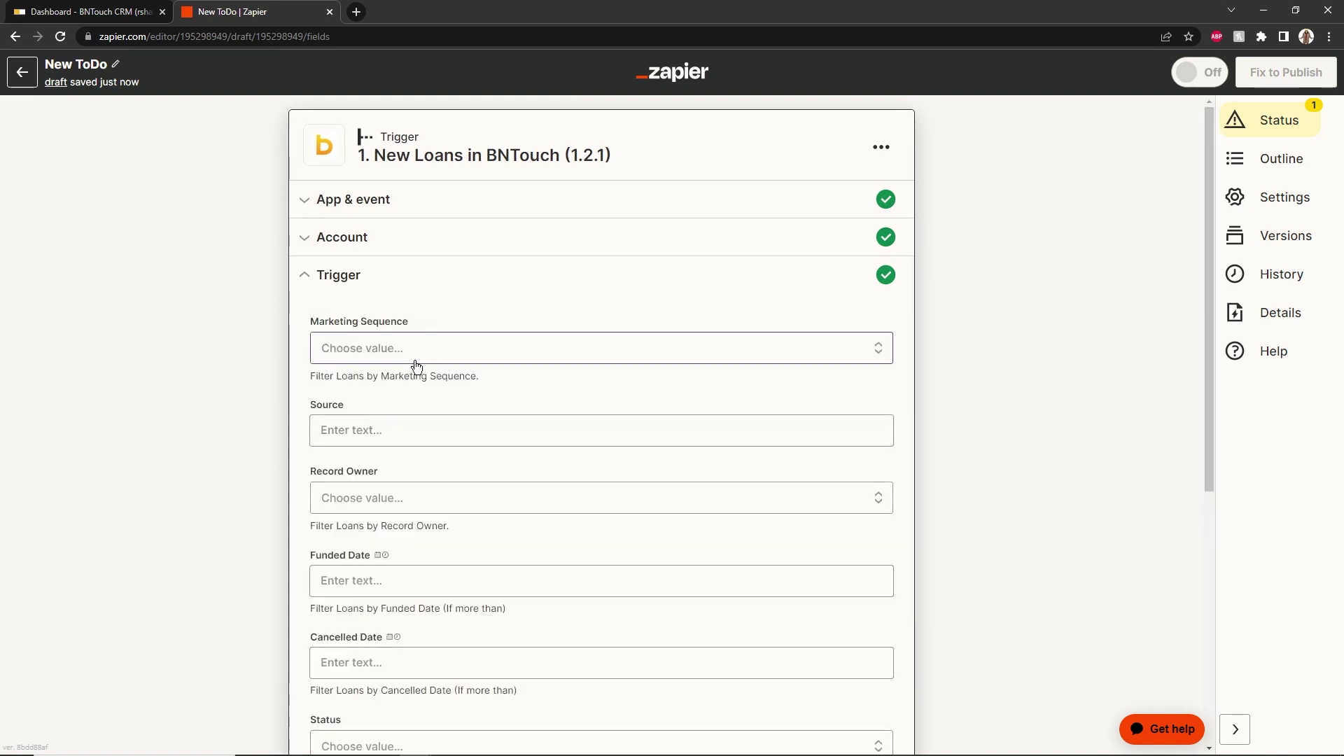
pyautogui.click(407, 362)
pyautogui.click(369, 511)
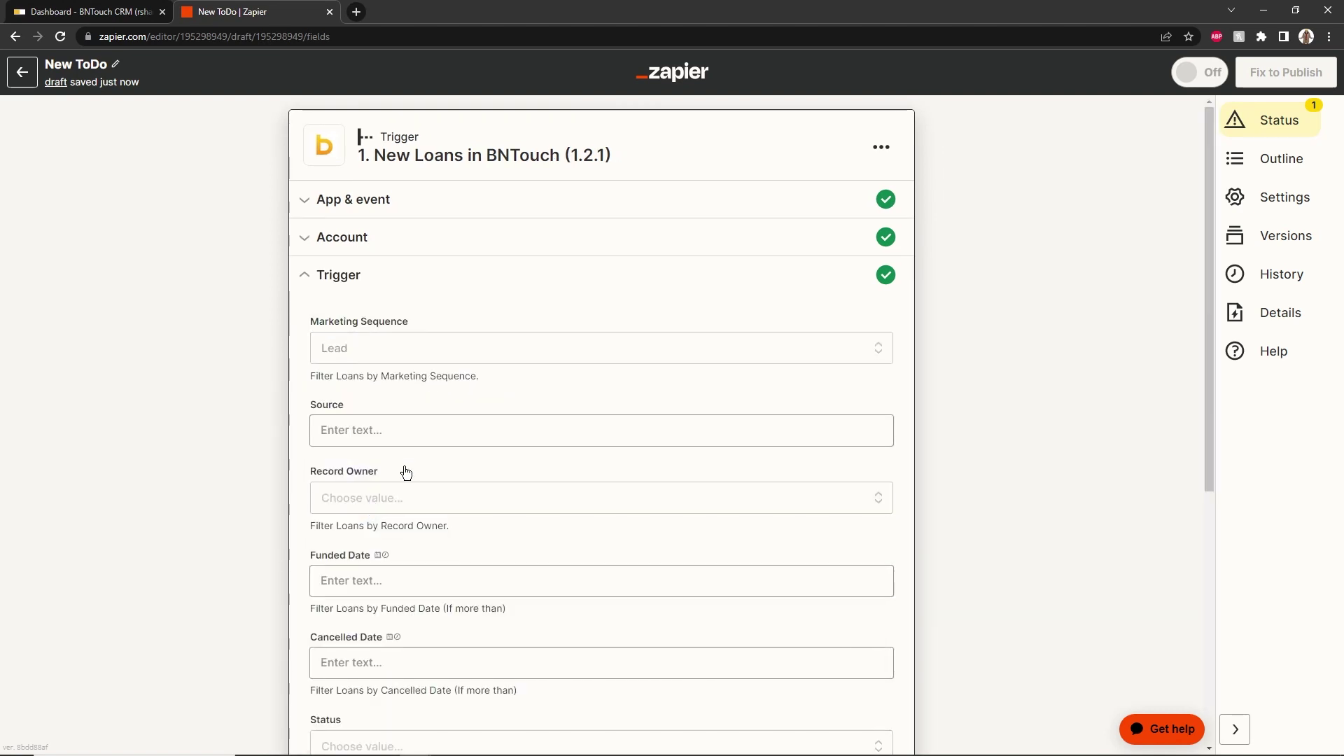
pyautogui.scroll(-5, 405, 471)
pyautogui.click(483, 555)
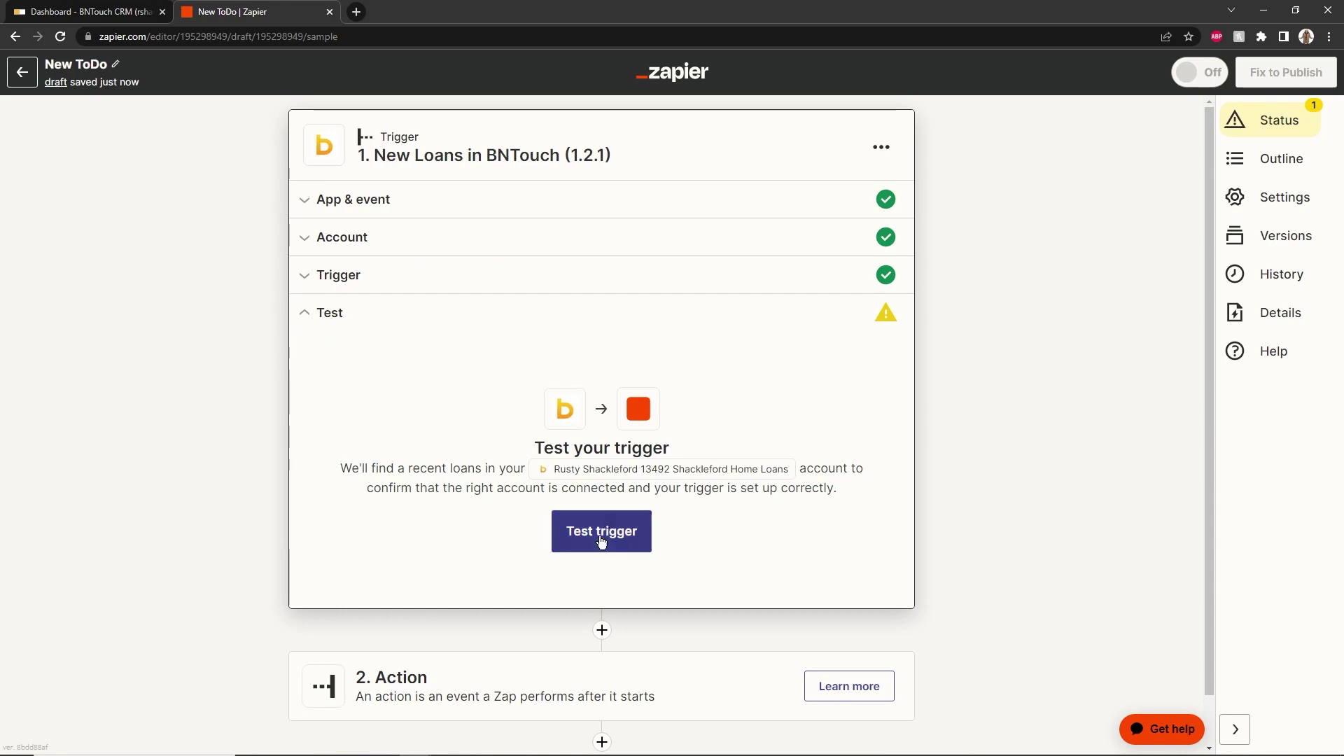
pyautogui.click(601, 531)
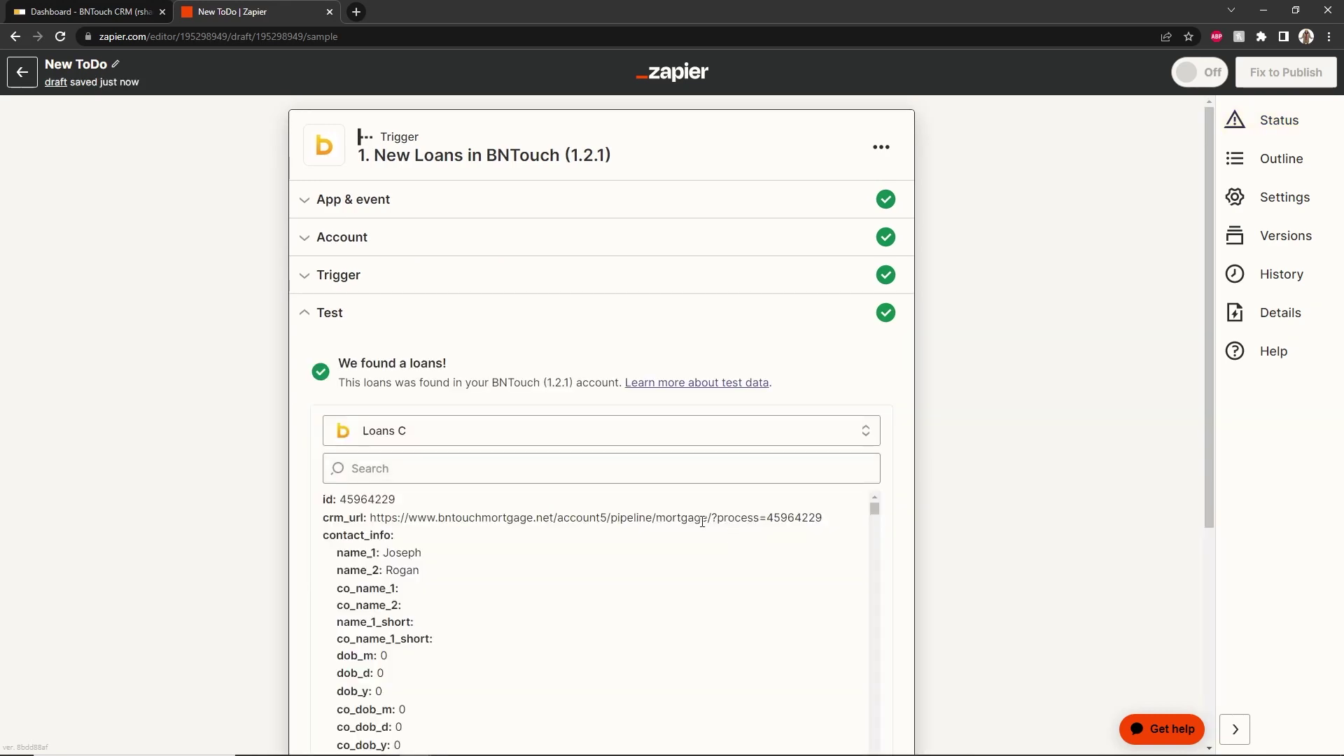
pyautogui.scroll(-4, 303, 460)
# Add a BNTouch Create ToDo action using the connected BNTouch account
pyautogui.click(436, 552)
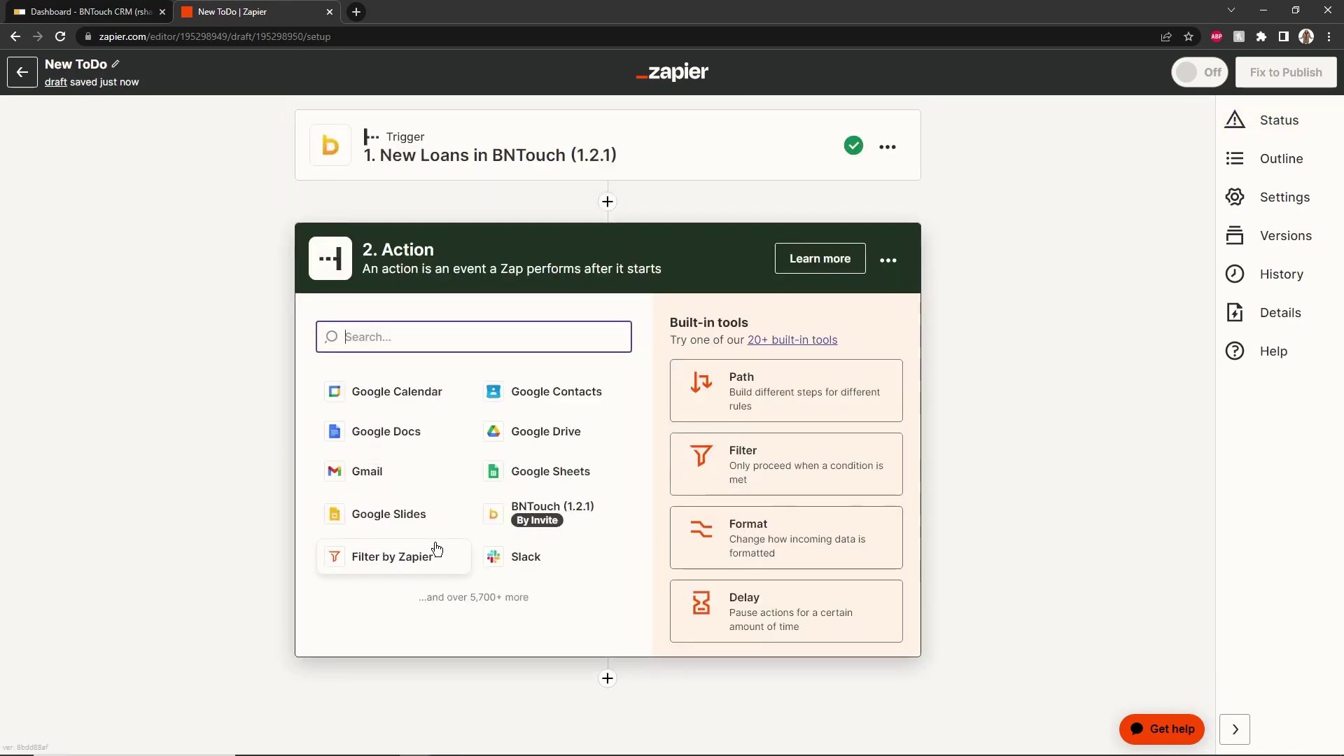
pyautogui.click(566, 515)
pyautogui.click(501, 444)
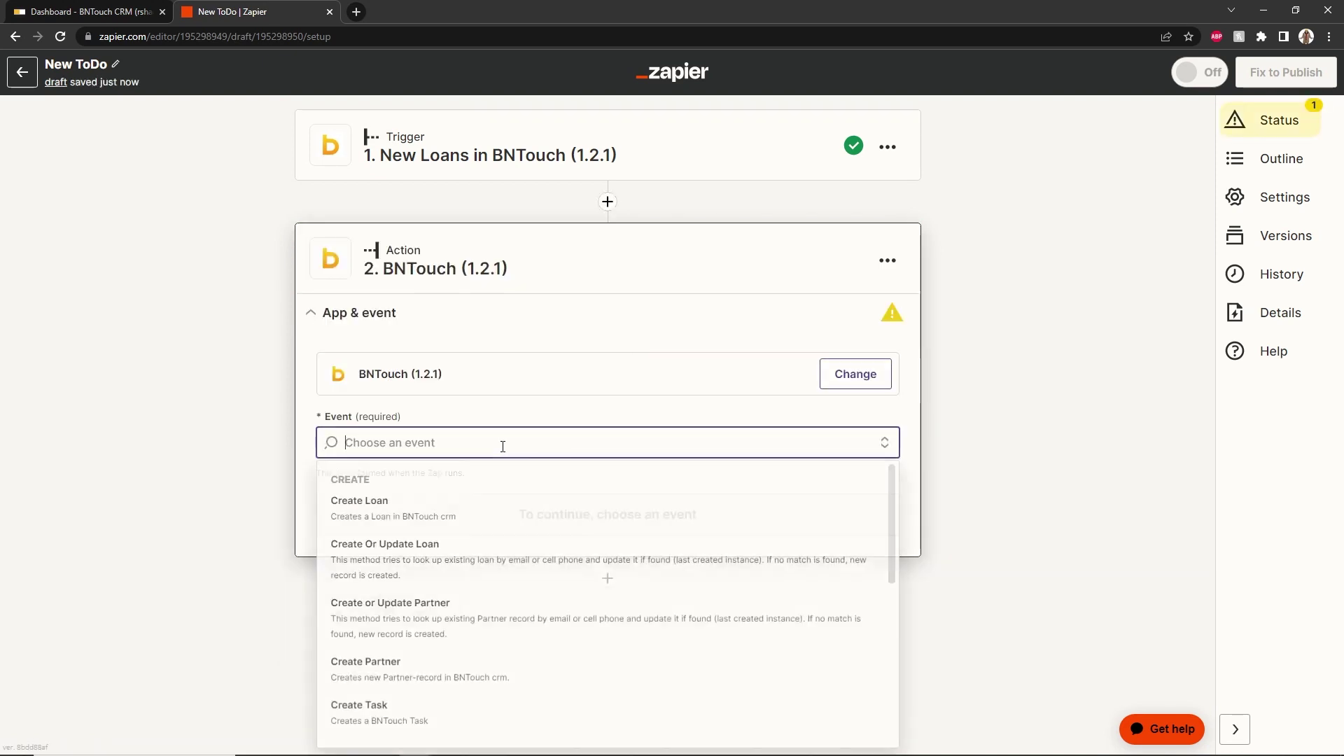
pyautogui.scroll(-3, 501, 495)
pyautogui.click(447, 548)
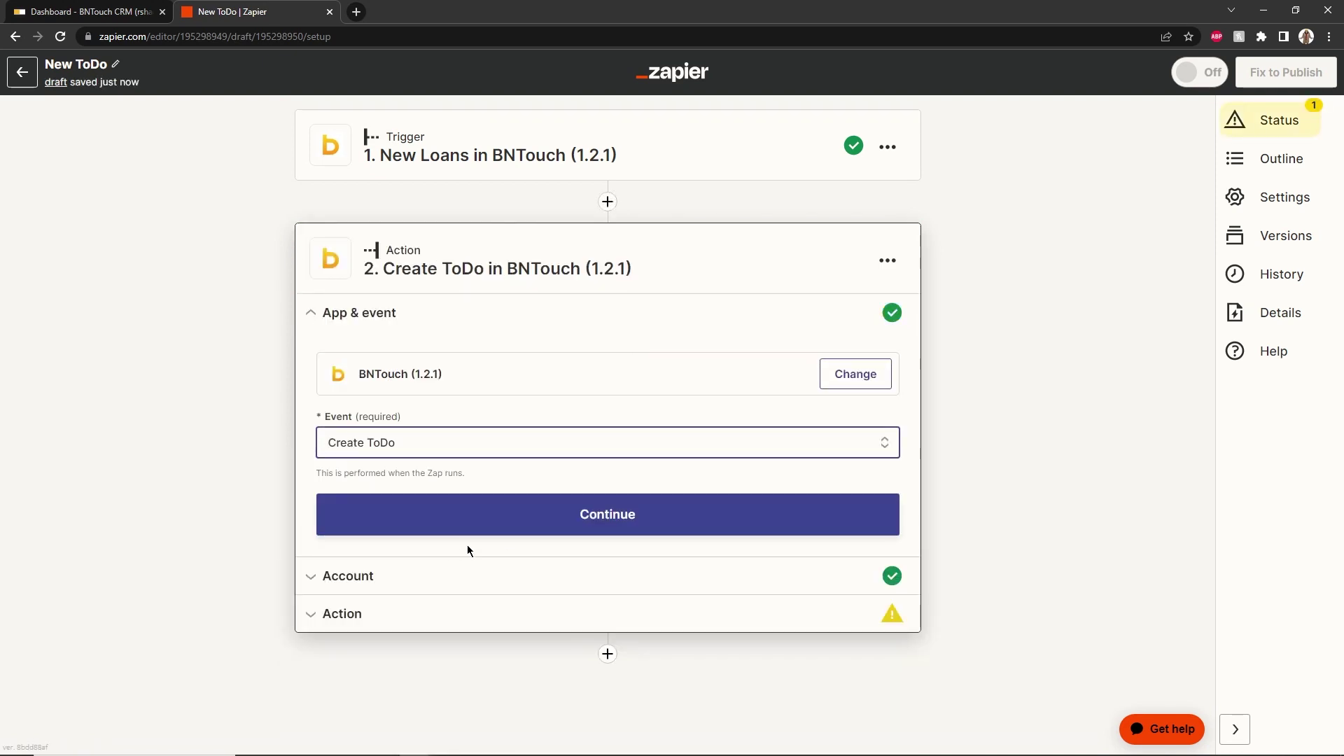
pyautogui.click(526, 521)
pyautogui.click(350, 521)
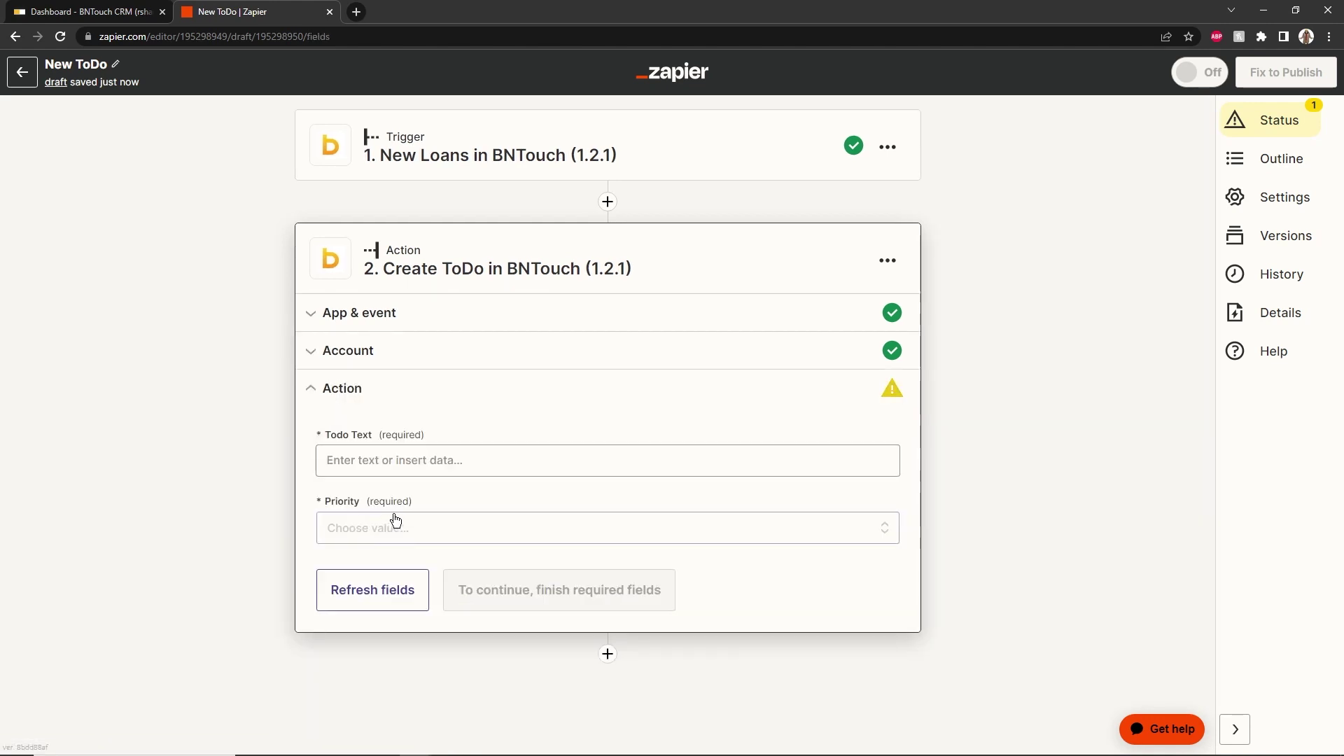
# Set Todo Text to 'Reach out to' plus Name 1 and Name 2, Priority High, and test it
pyautogui.click(523, 467)
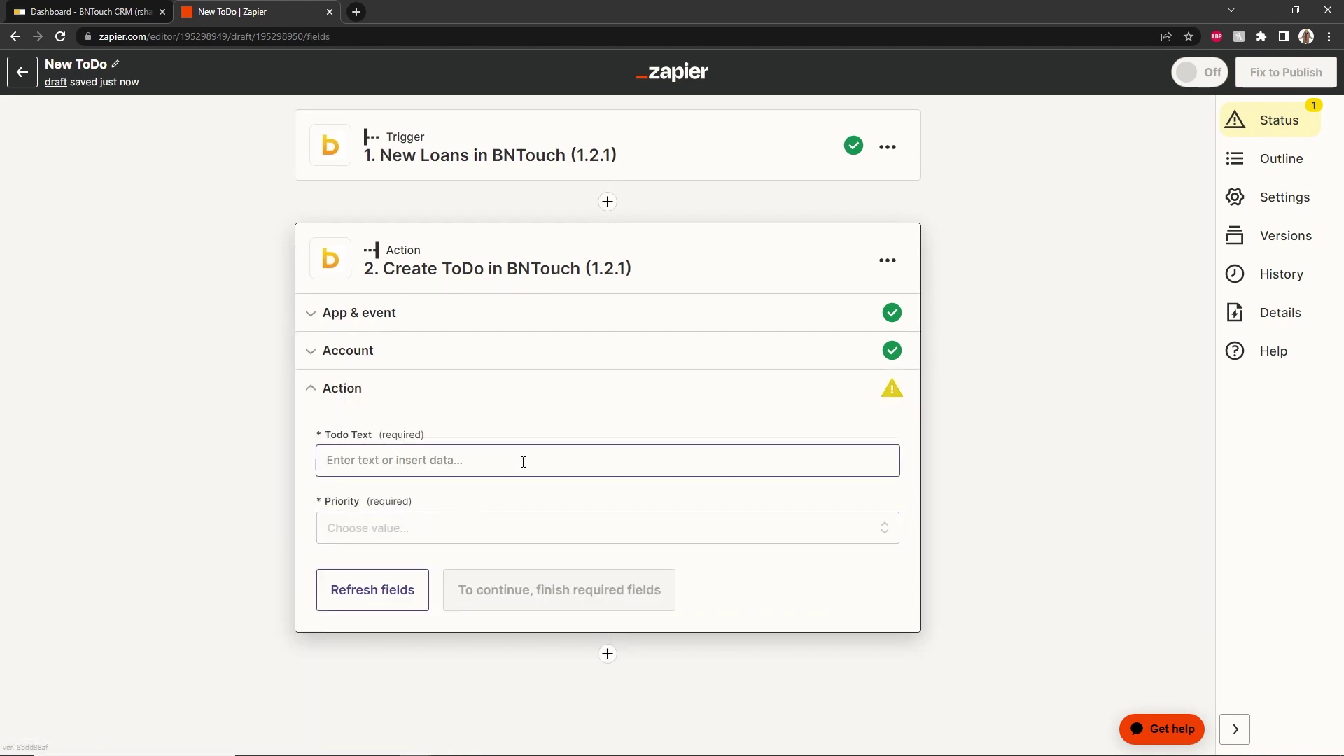
pyautogui.write('Reach out to')
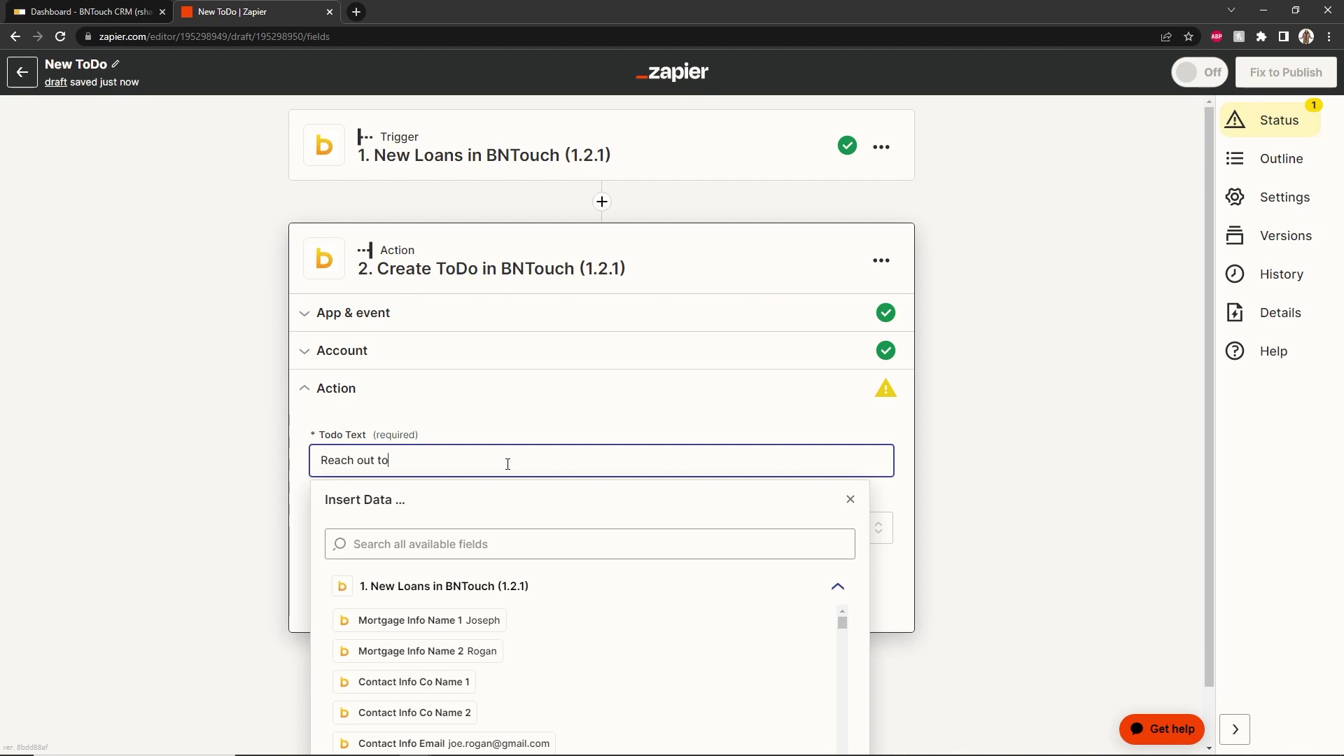
pyautogui.click(480, 621)
pyautogui.click(480, 651)
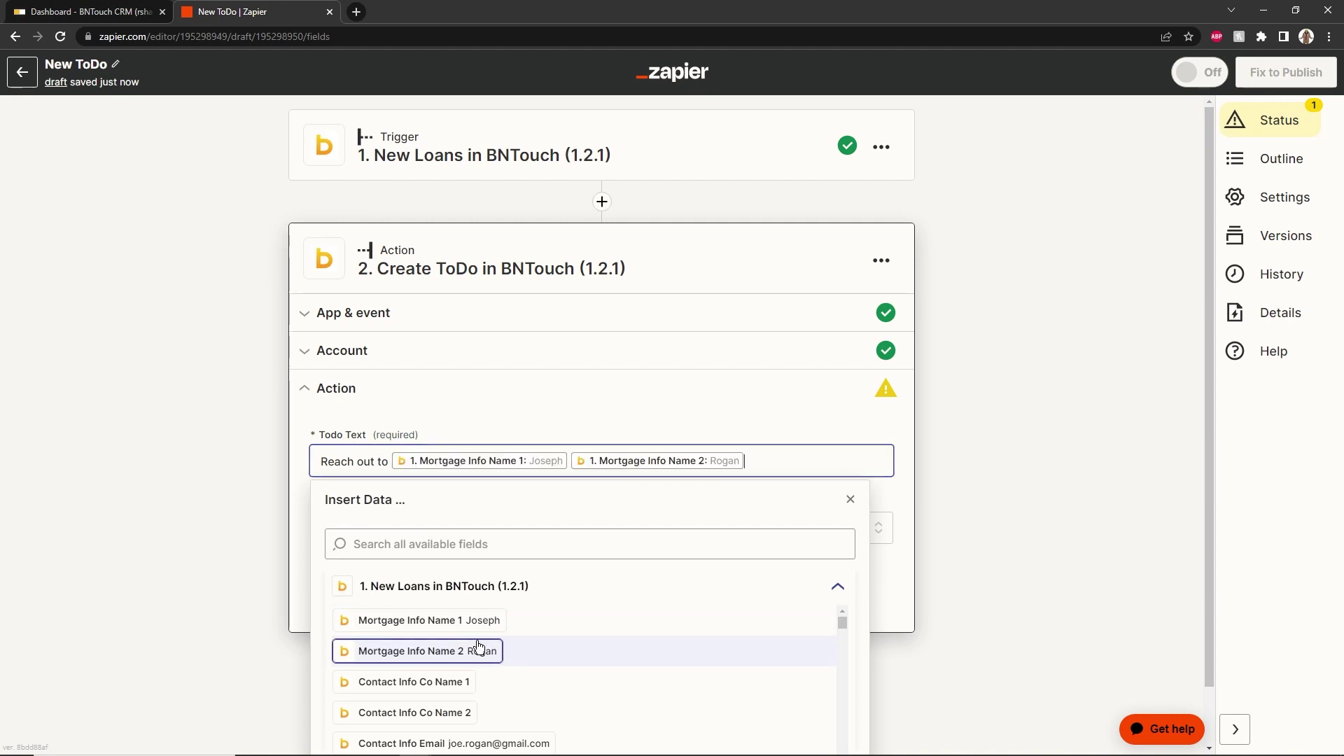
pyautogui.press('Escape')
pyautogui.click(624, 527)
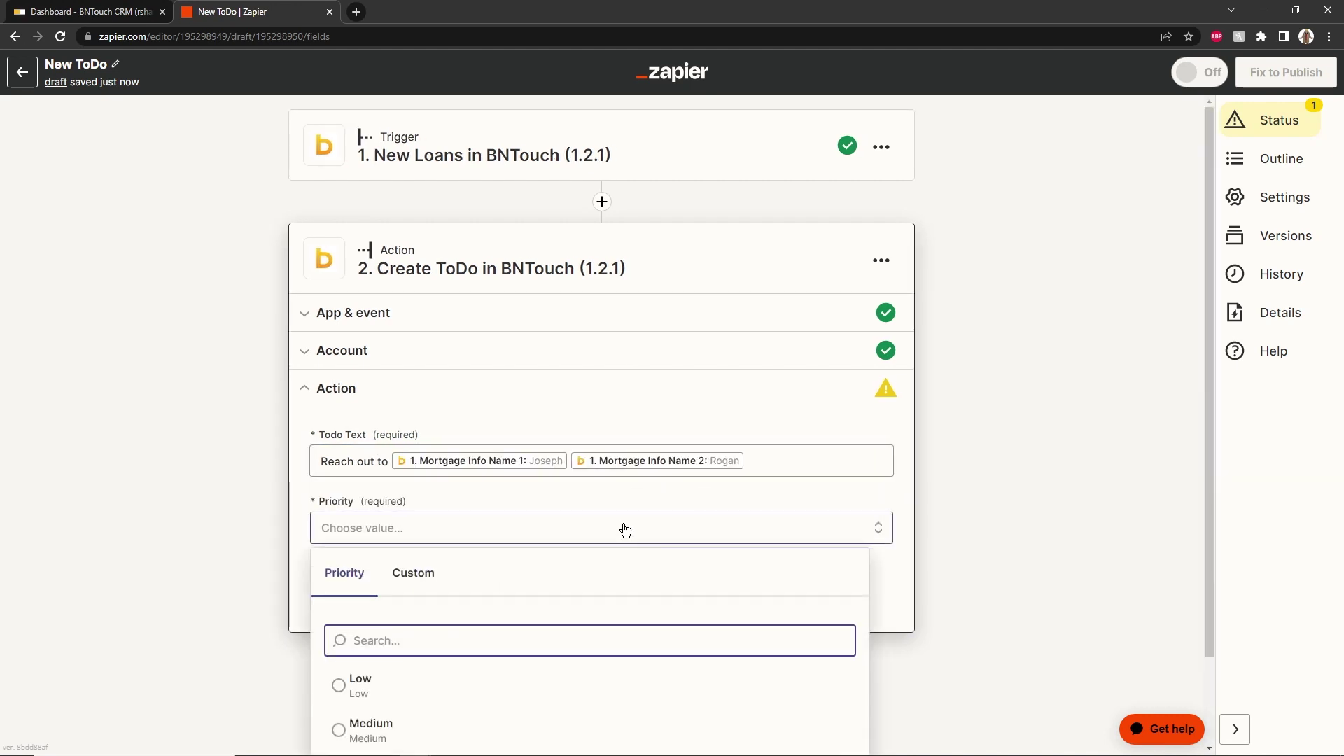
pyautogui.scroll(-2, 354, 690)
pyautogui.click(354, 688)
pyautogui.click(489, 613)
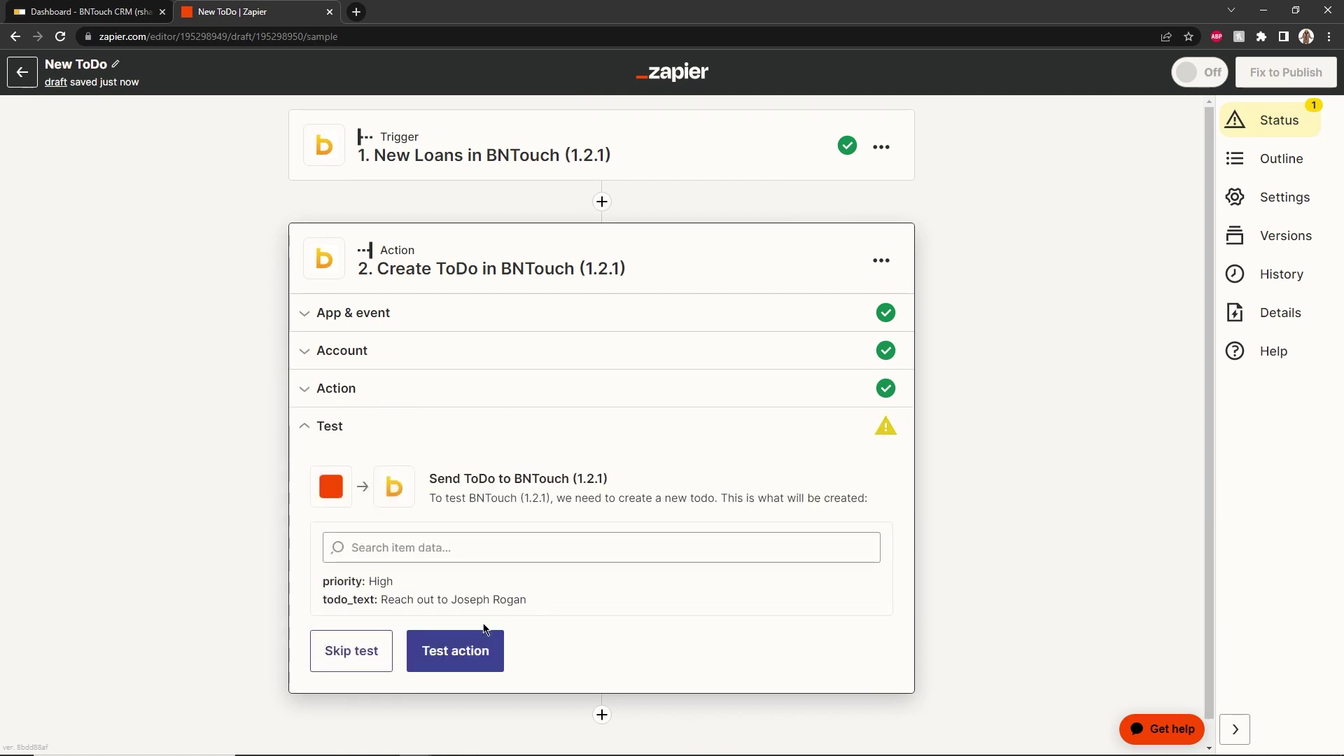
pyautogui.click(462, 654)
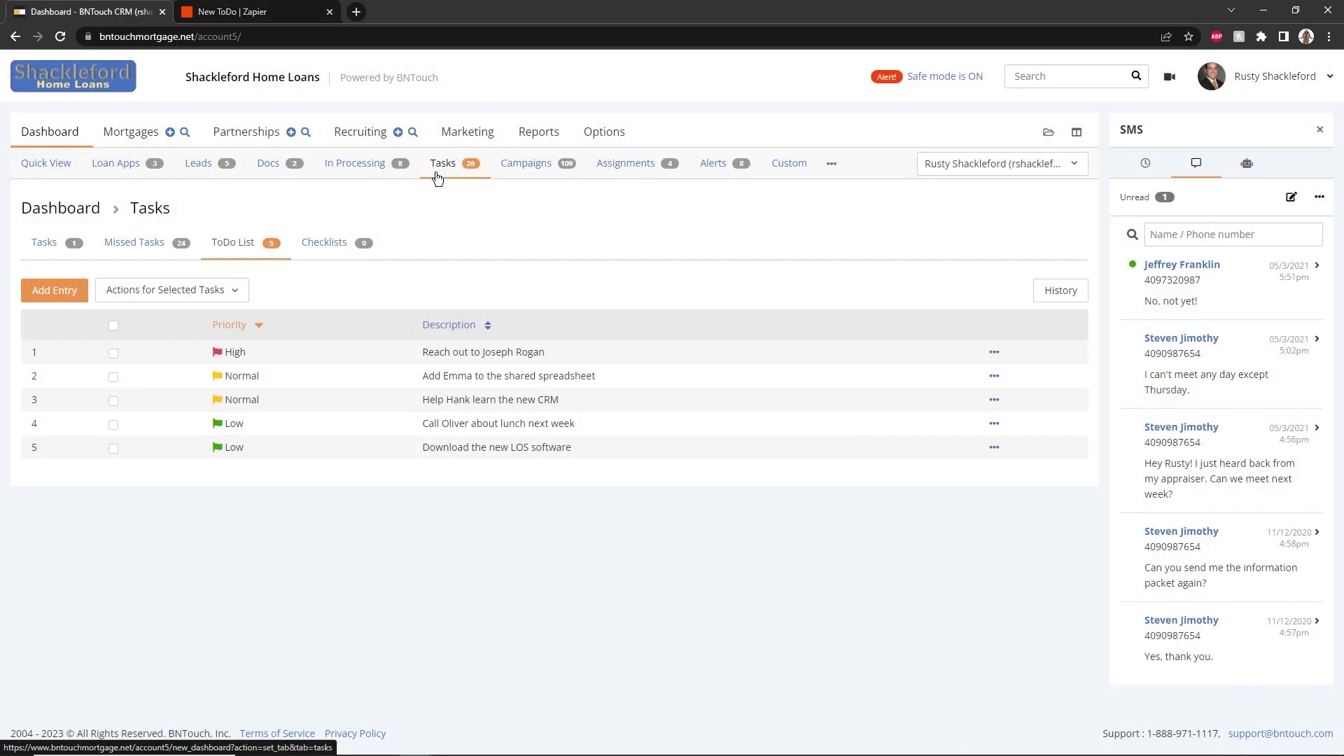
# Mark the 'Reach out to' test to-do as done in BNTouch, then publish the New ToDo Zap
pyautogui.moveTo(417, 355); pyautogui.dragTo(502, 353)
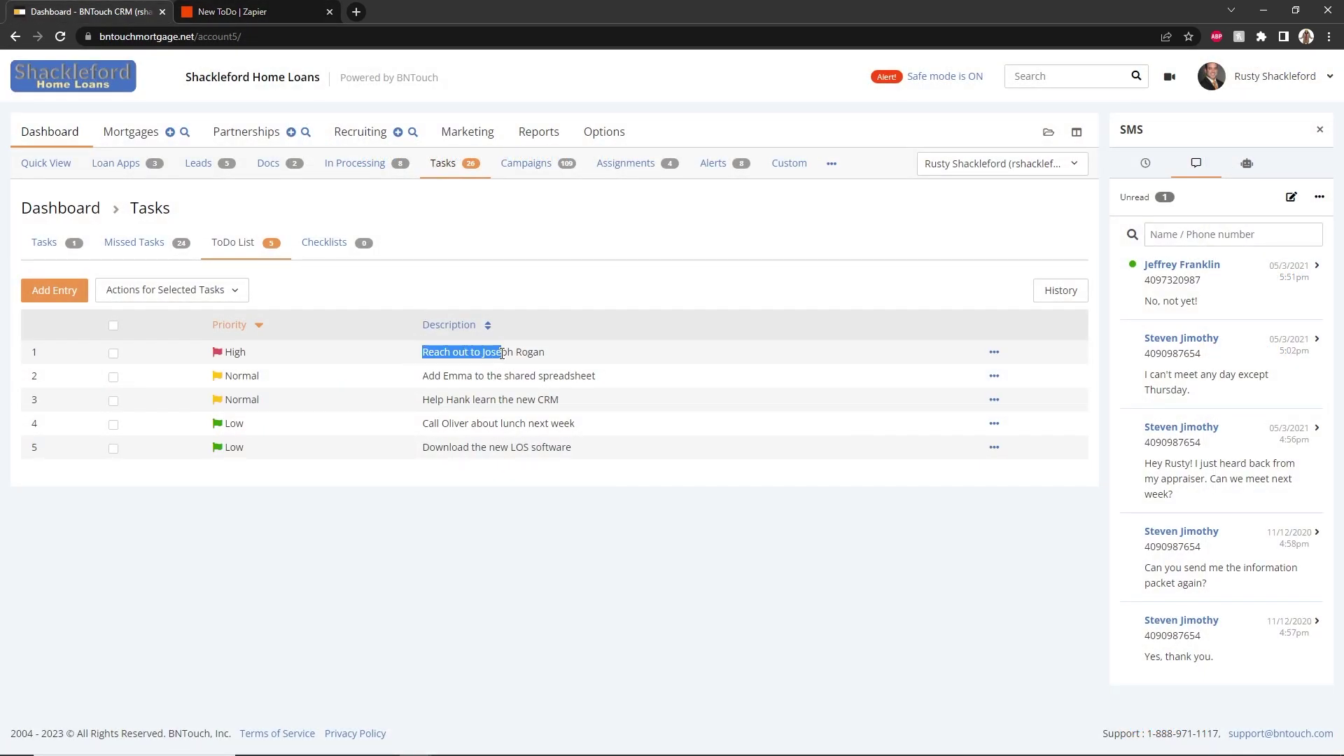
pyautogui.click(548, 358)
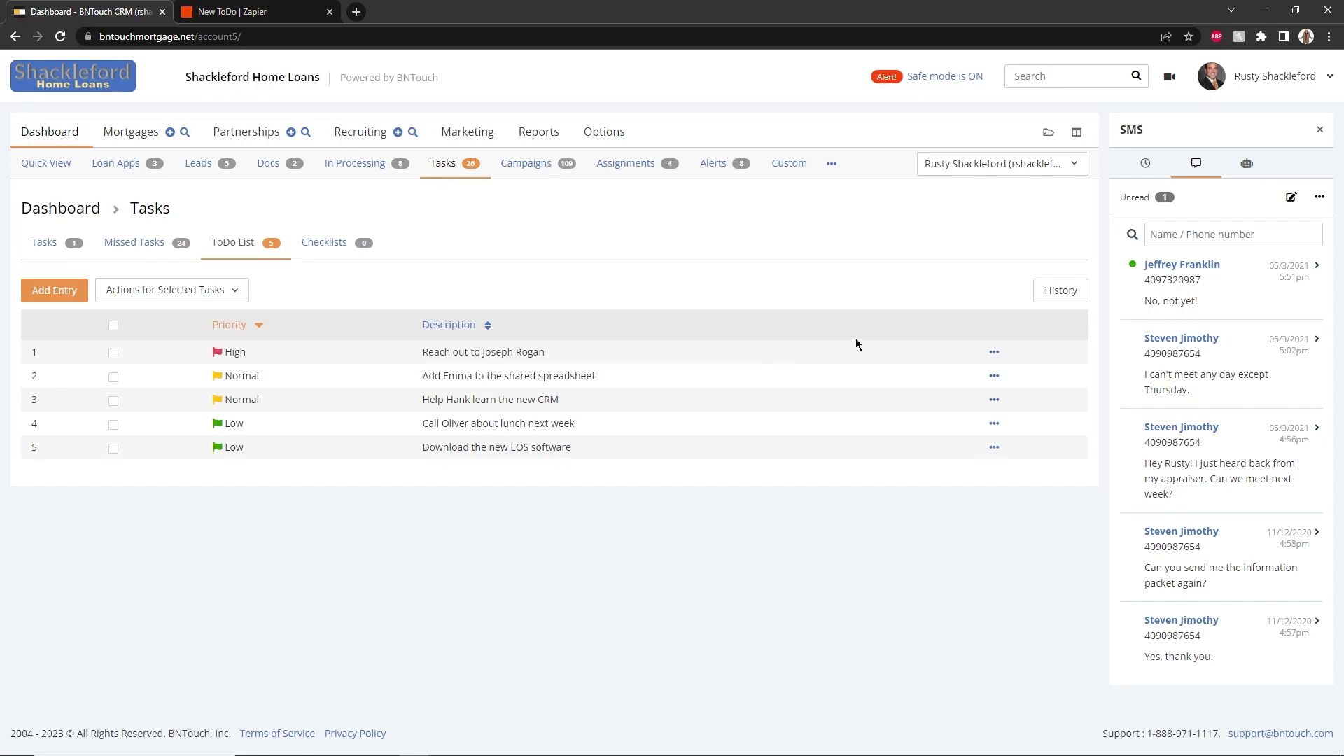
pyautogui.click(993, 353)
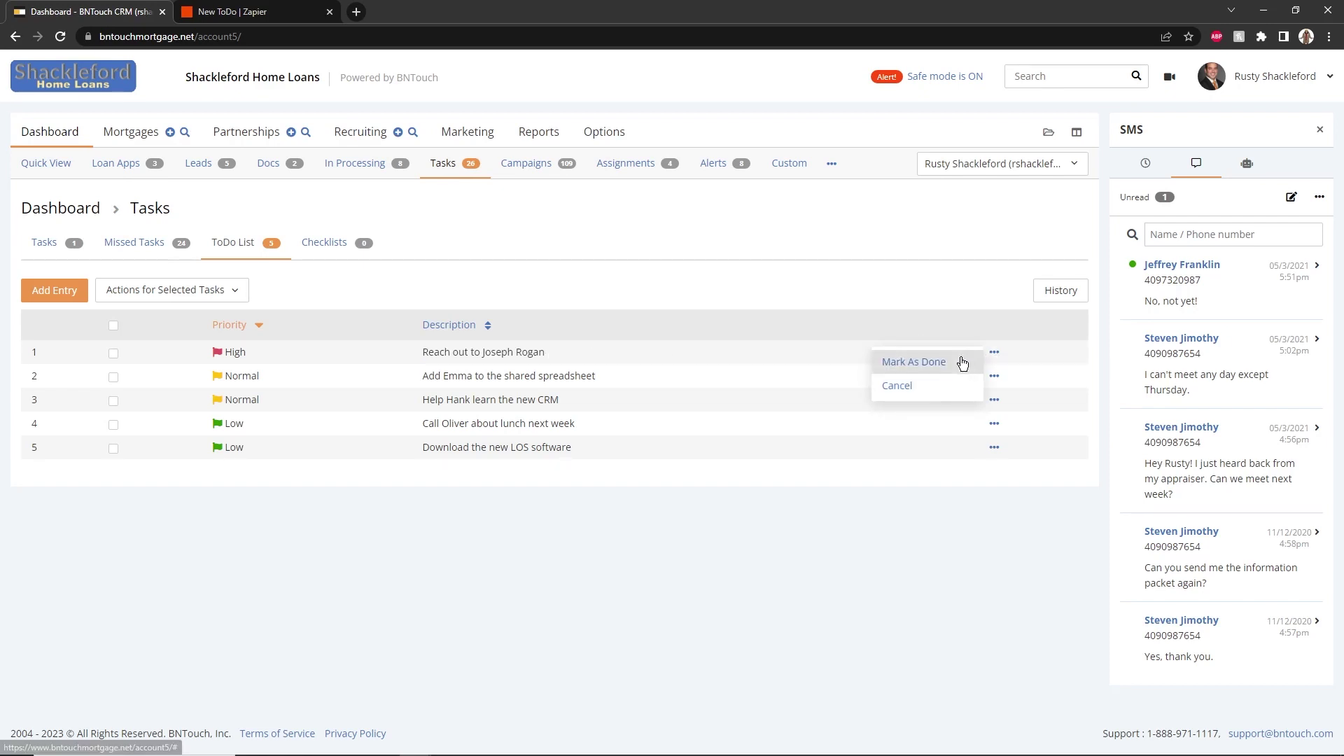
pyautogui.click(960, 359)
pyautogui.click(231, 11)
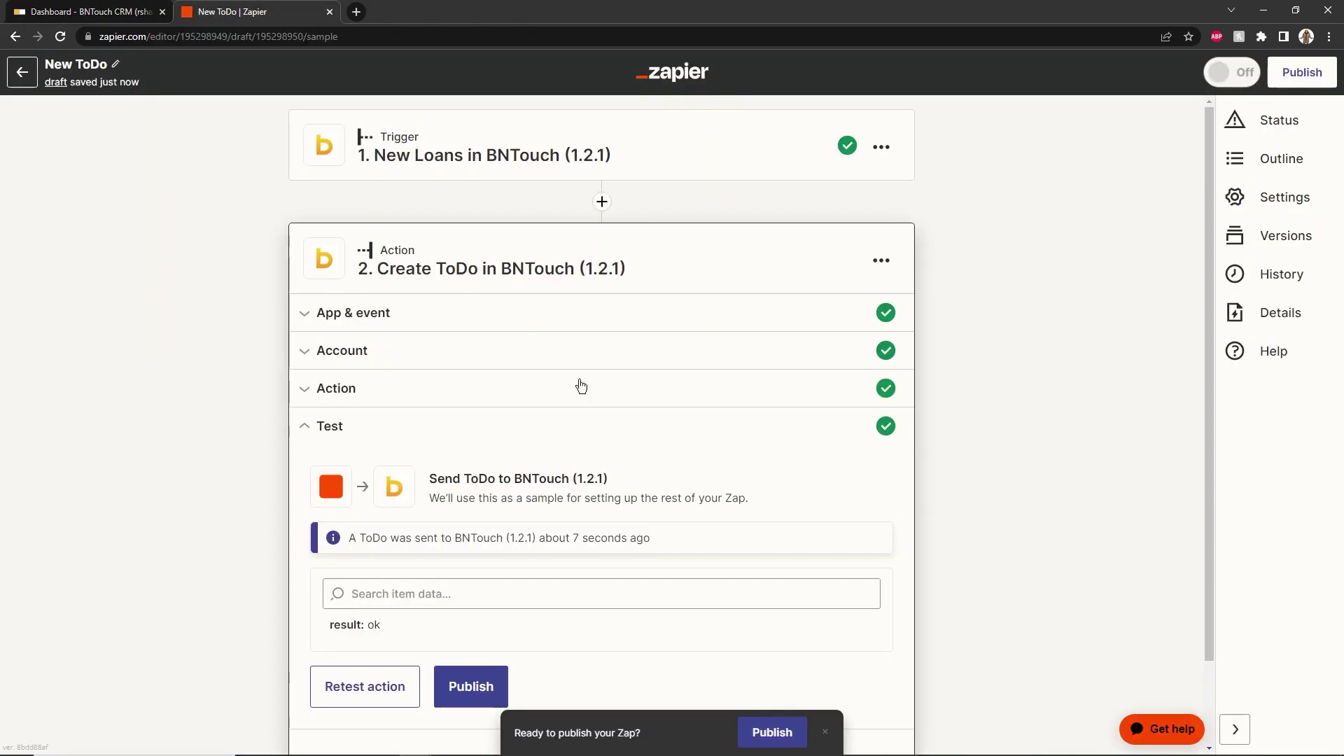
pyautogui.click(763, 731)
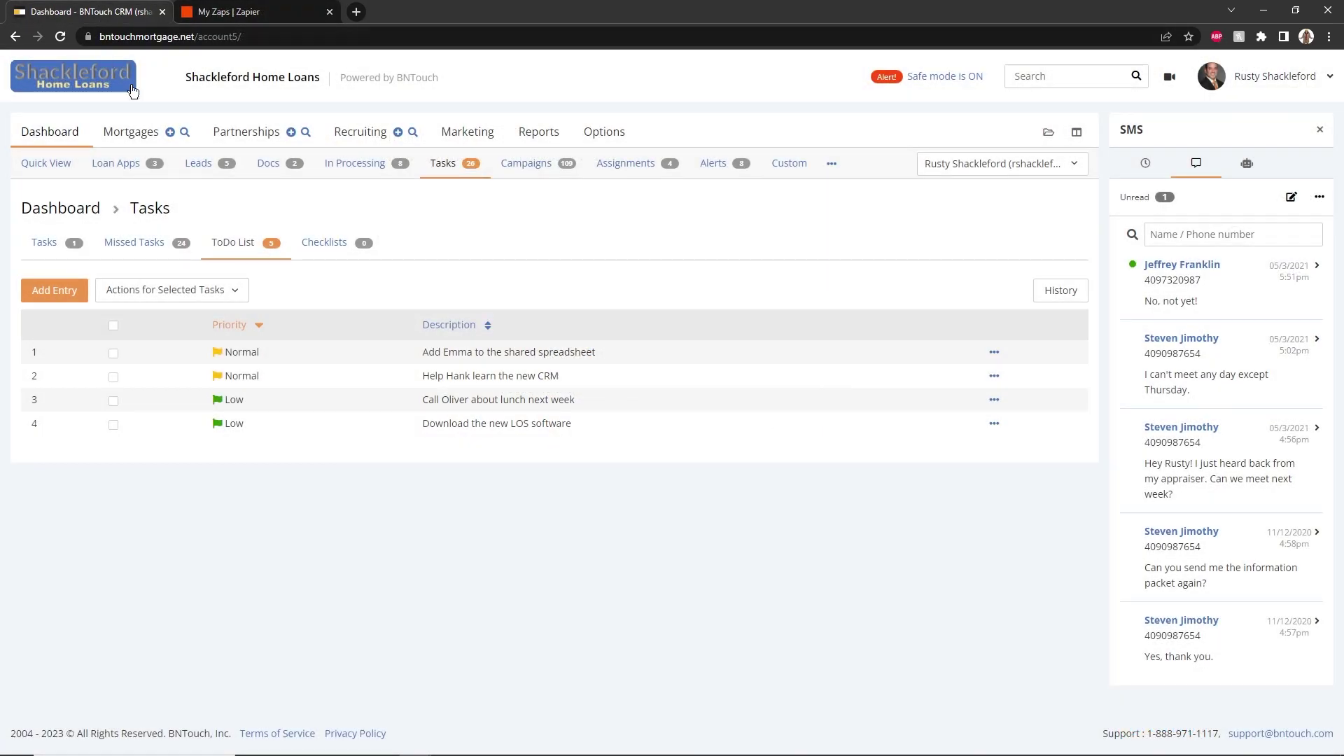
# Add a BNTouch mortgage client with the borrower's first and last name and save the record
pyautogui.click(170, 133)
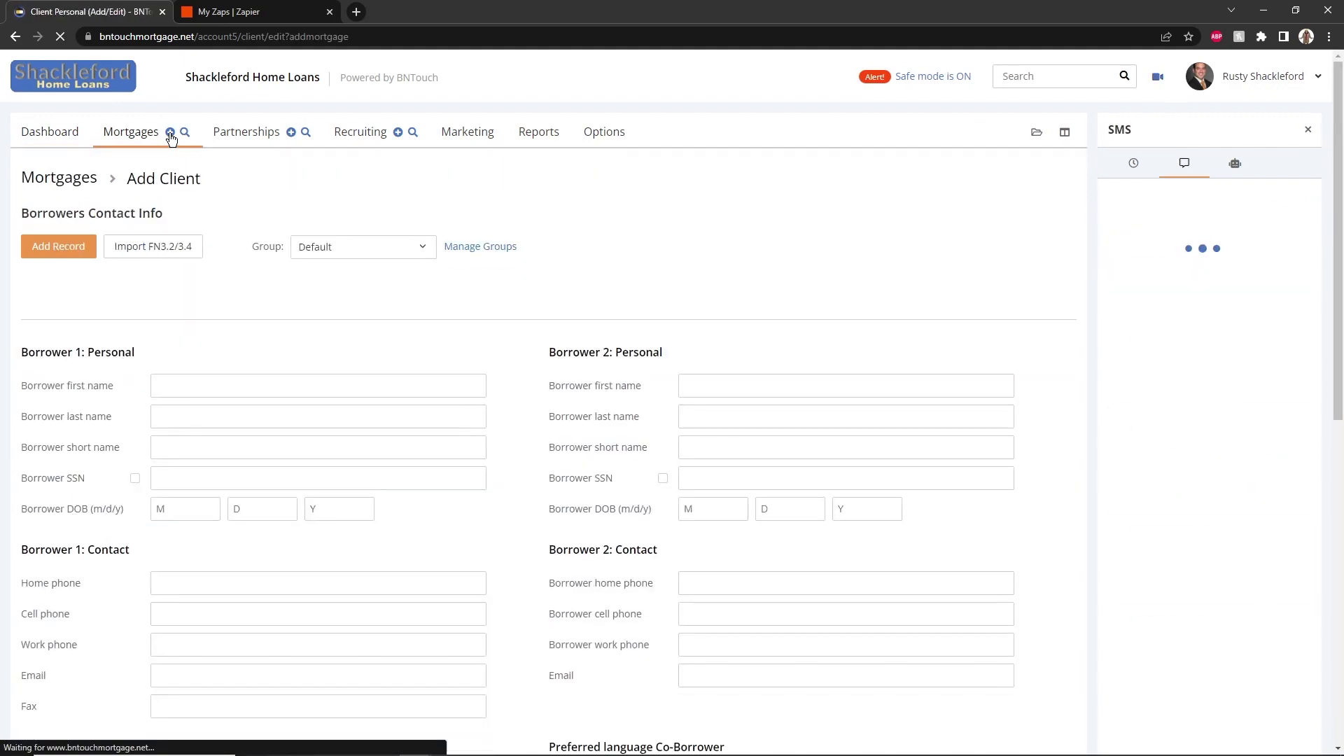
pyautogui.click(212, 389)
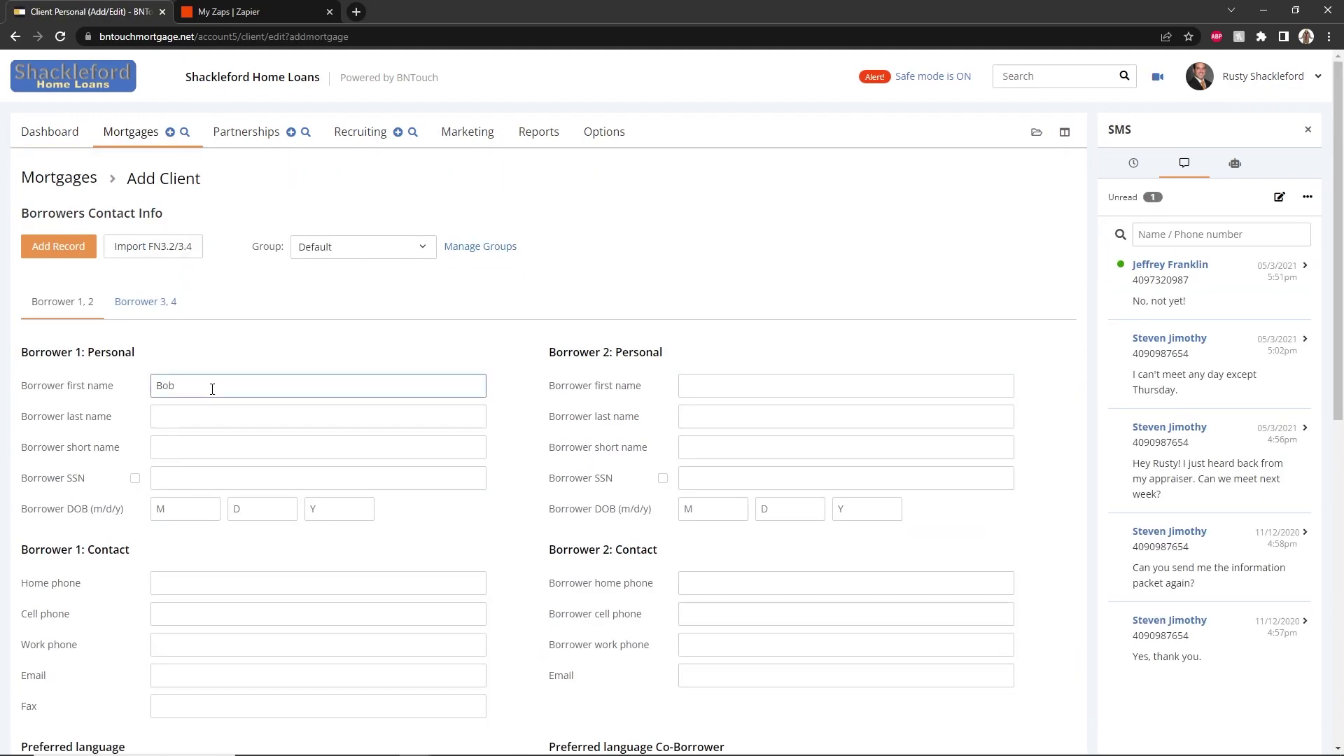
pyautogui.press('Tab')
pyautogui.write('DeN')
pyautogui.click(22, 247)
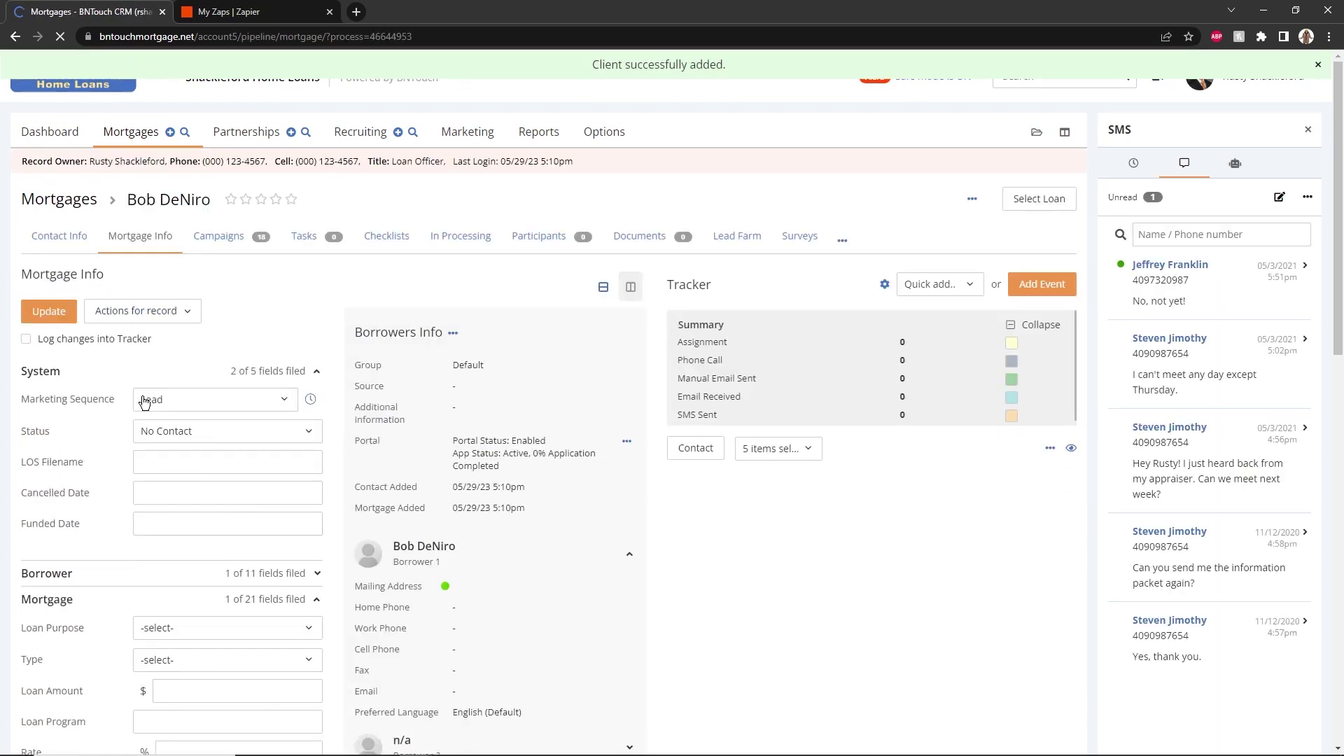
pyautogui.click(230, 7)
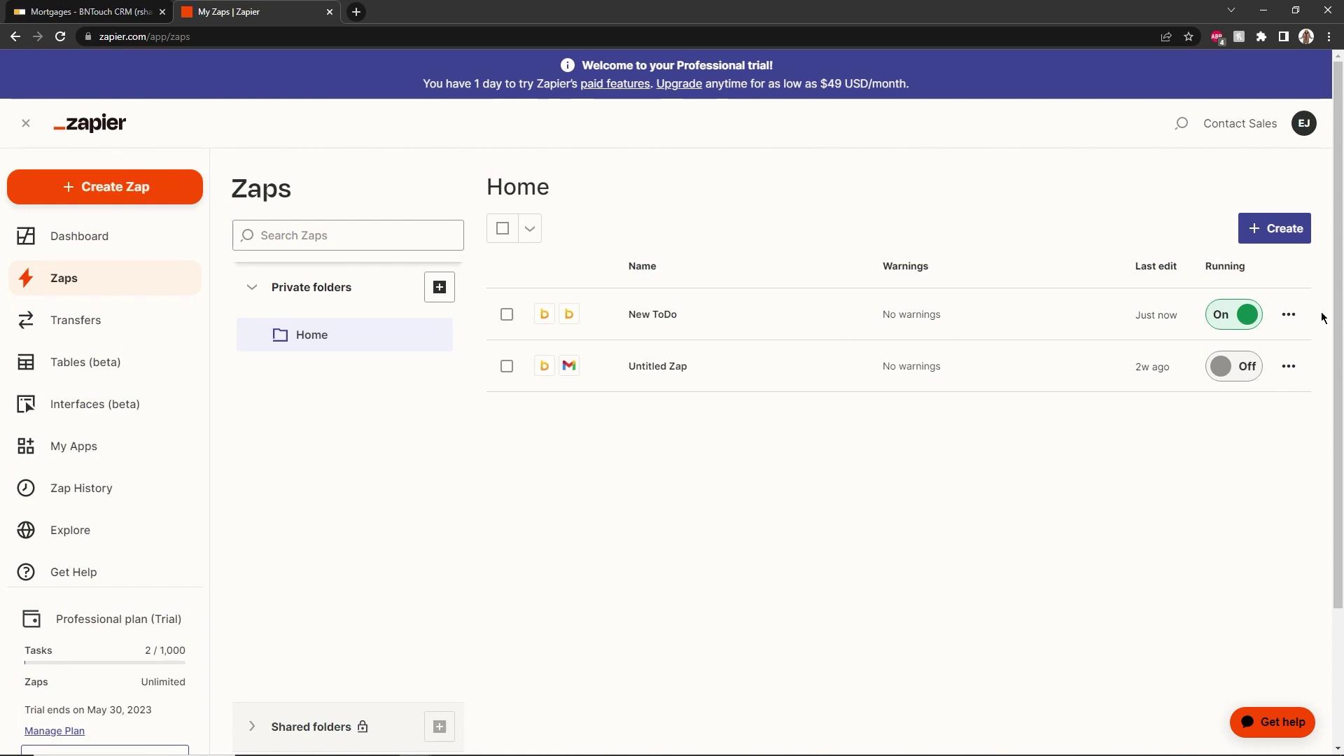
# Run the New ToDo Zap manually and close the successful run results
pyautogui.click(1289, 315)
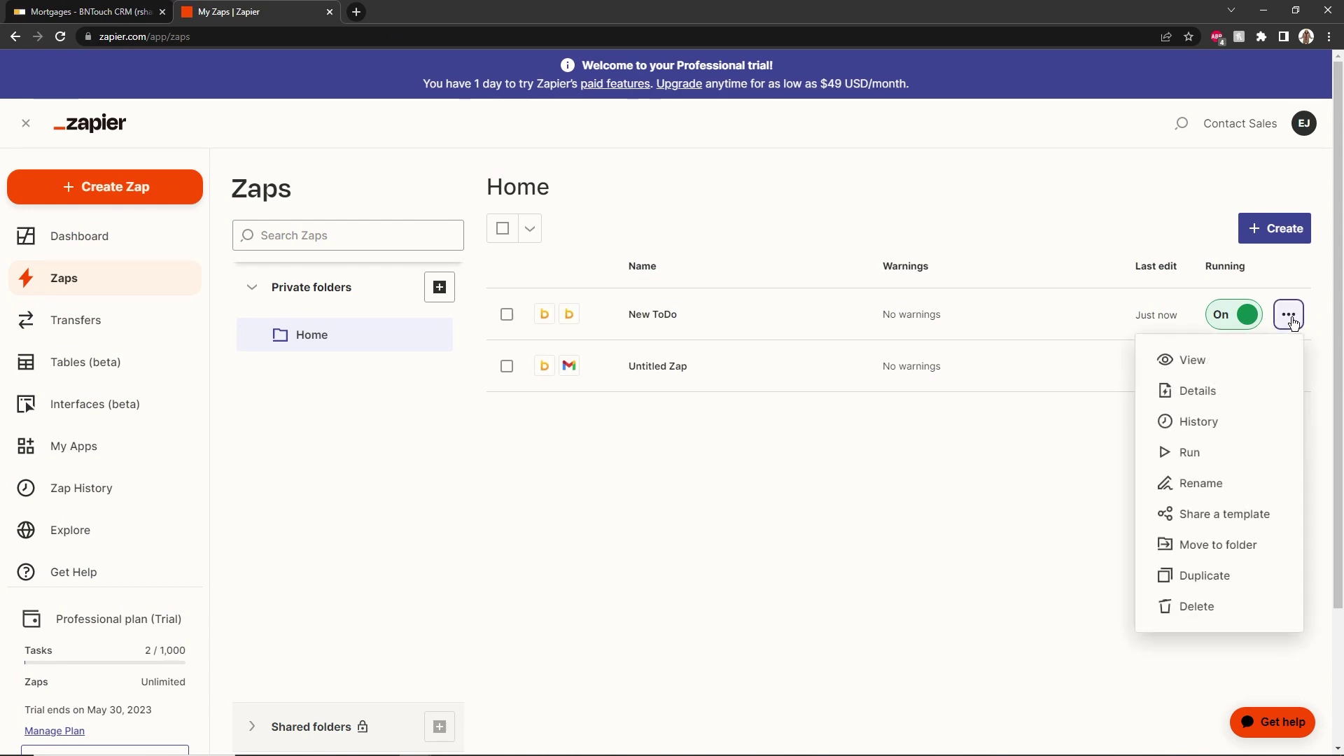
pyautogui.click(1230, 467)
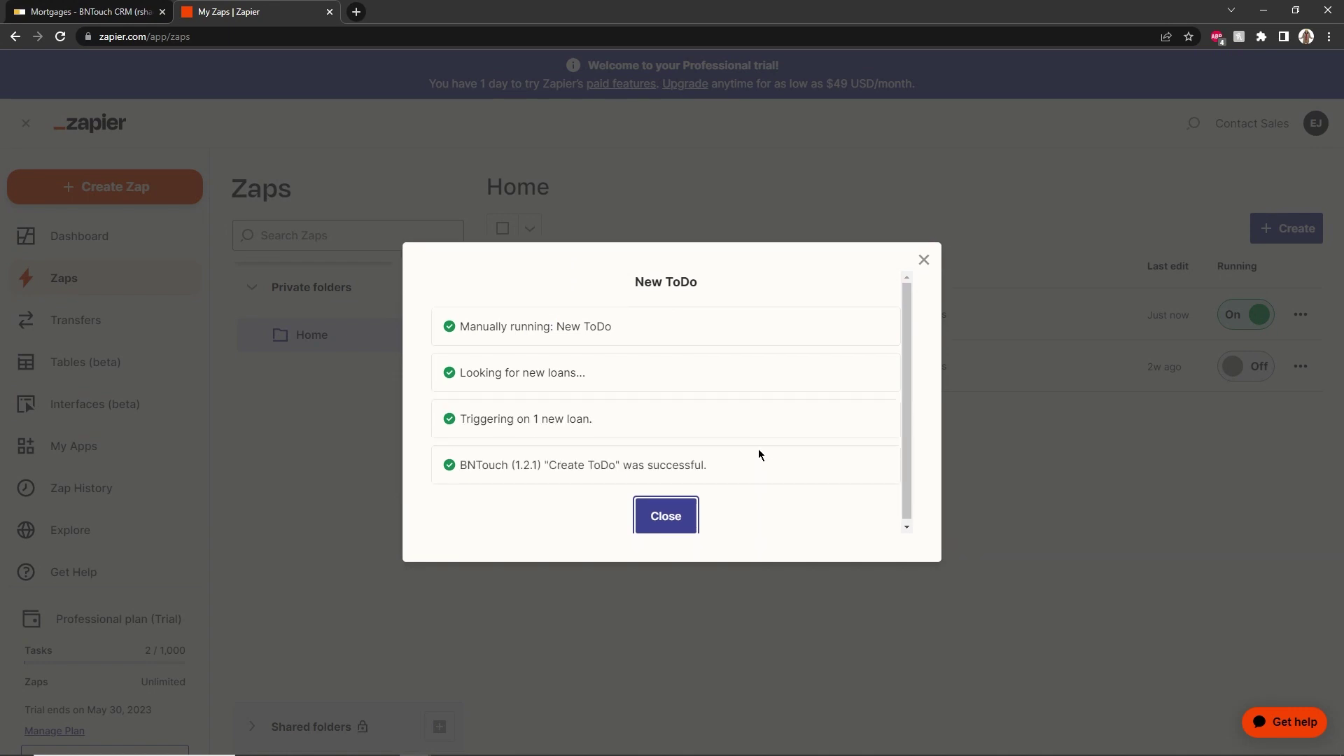
pyautogui.click(679, 516)
# Show the BNTouch dashboard's ToDo List with the new High-priority 'Reach out to' task
pyautogui.click(91, 11)
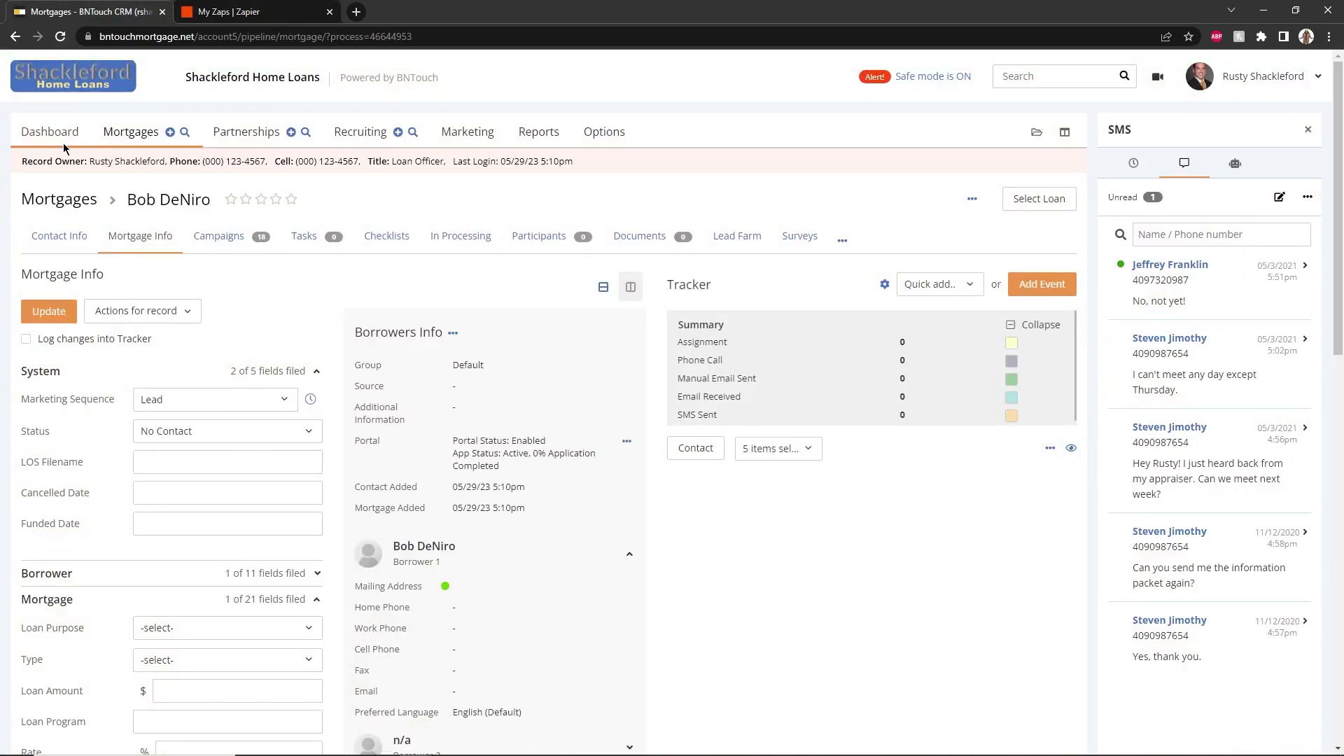
pyautogui.click(61, 137)
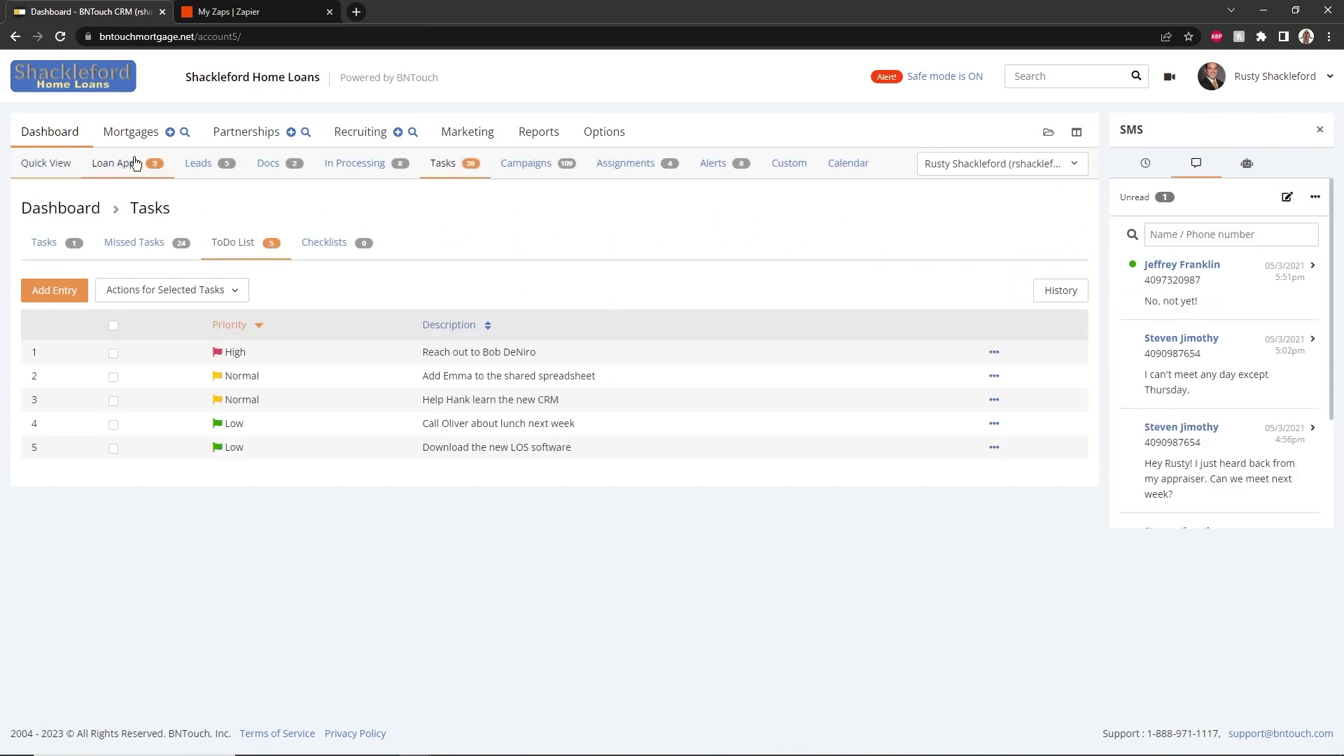